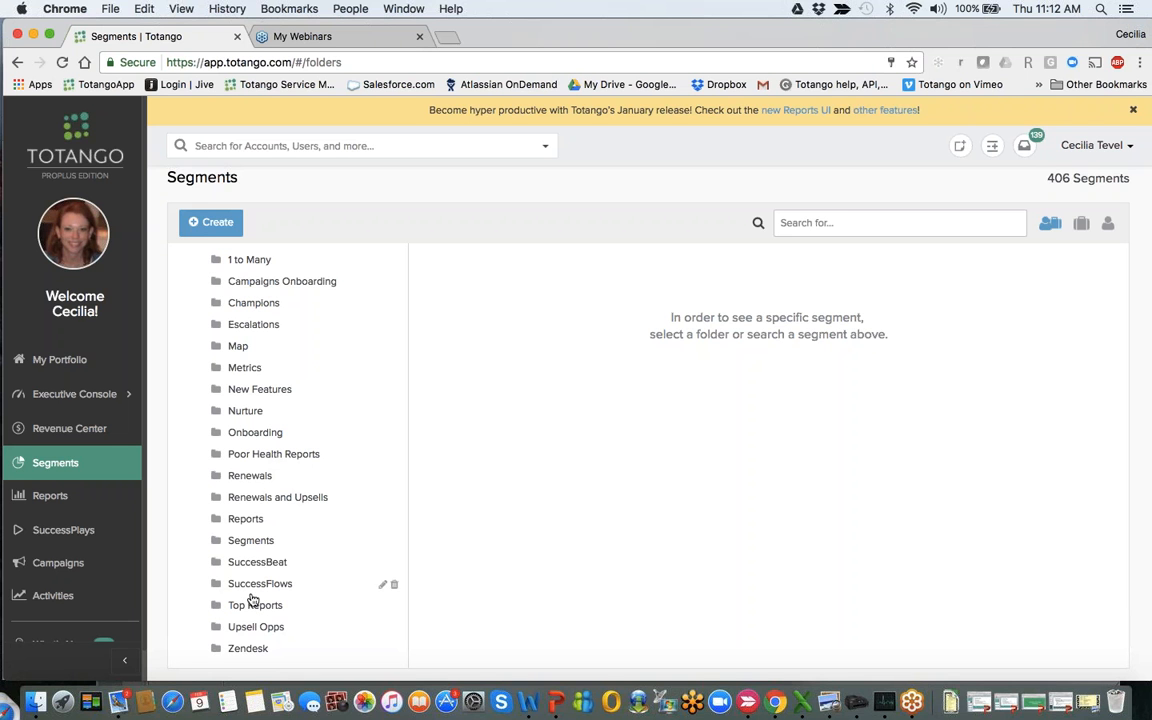
# - Open the Top Reports folder and view its Onboarding - All and Forecasting Tracker Upsell - Next 90D segments, returning to the list after each
pyautogui.click(254, 610)
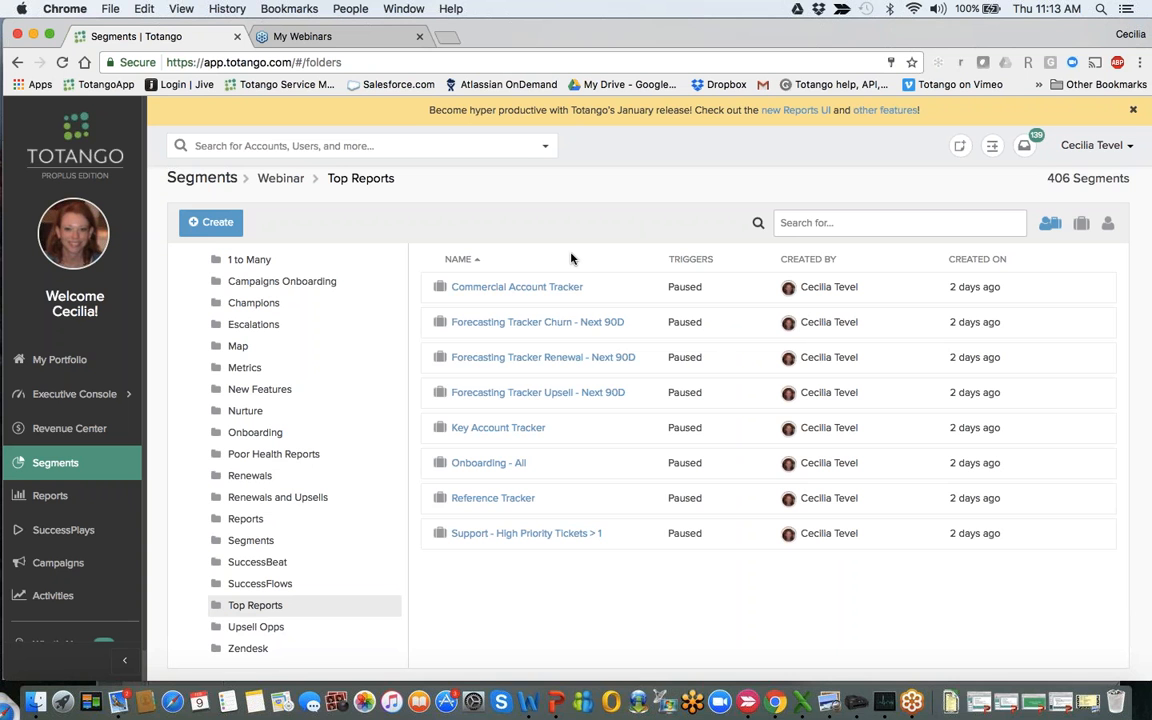
pyautogui.click(475, 469)
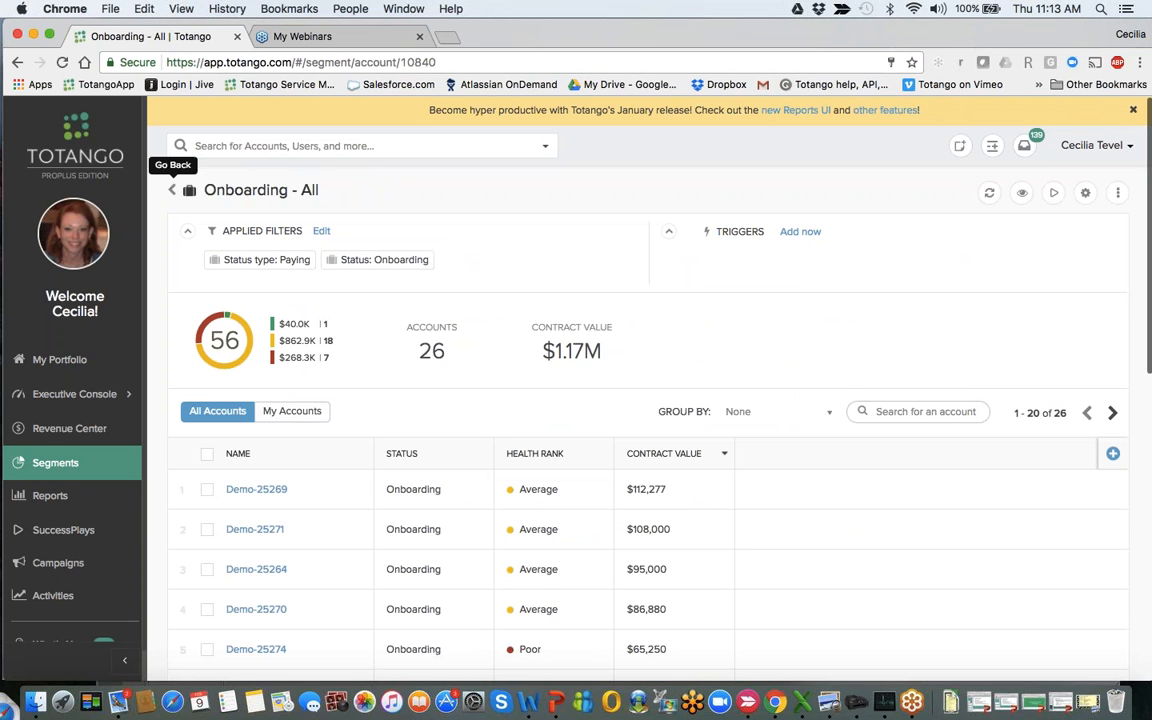
pyautogui.click(172, 190)
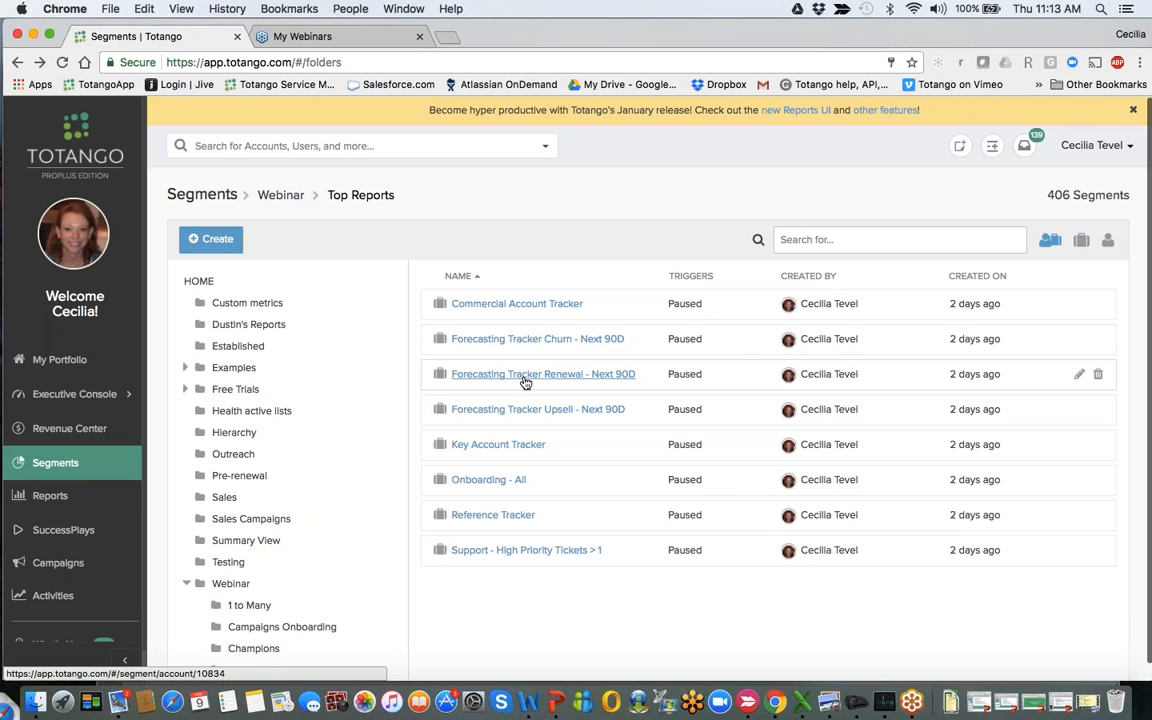
pyautogui.click(506, 418)
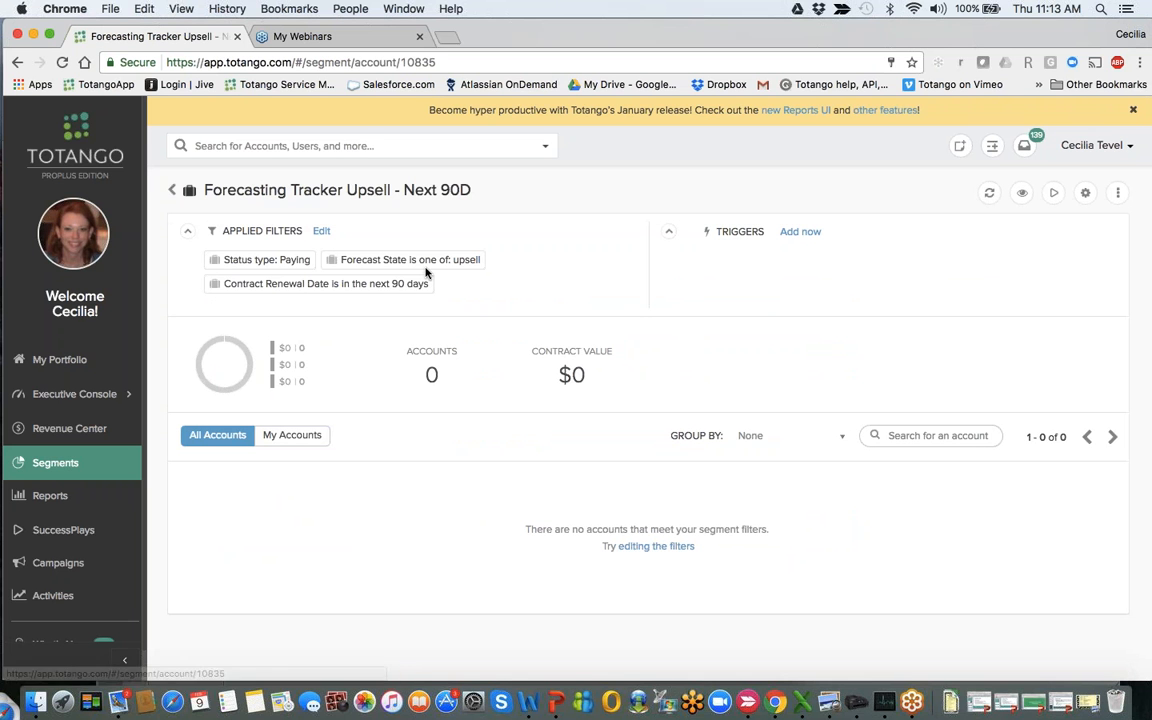
pyautogui.click(172, 189)
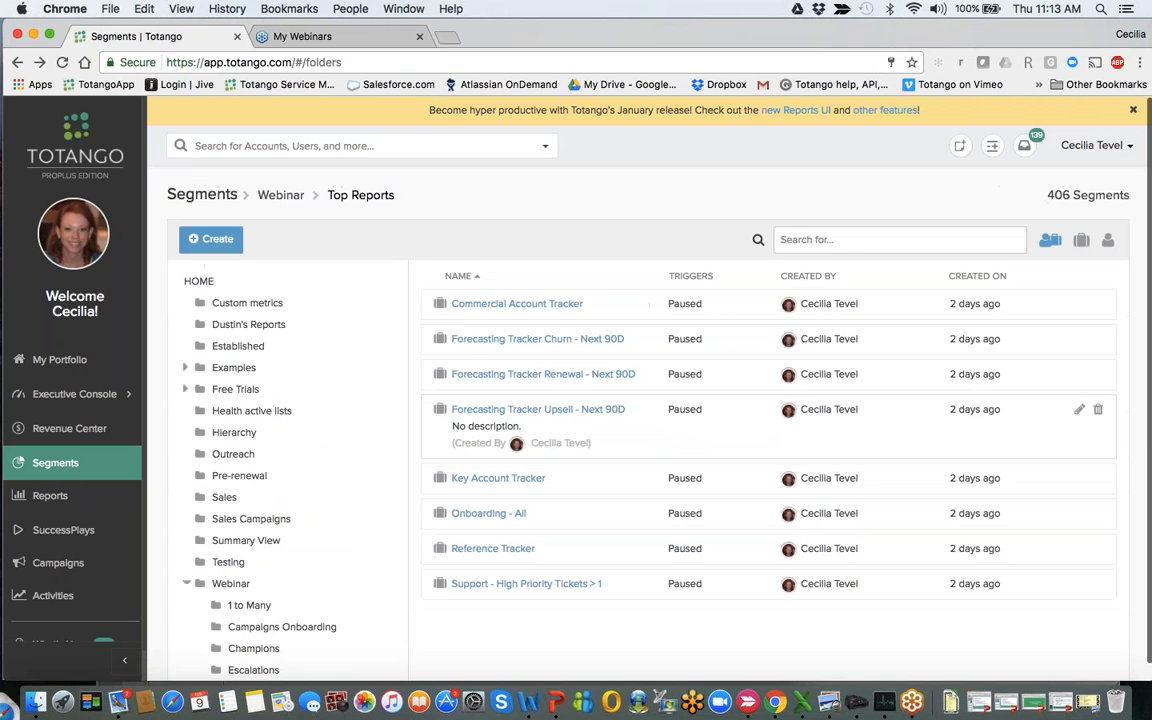
# - Open the Forecasting Tracker Renewal - Next 90D segment's filter definition and review its conditions and commonly used searches
pyautogui.click(535, 384)
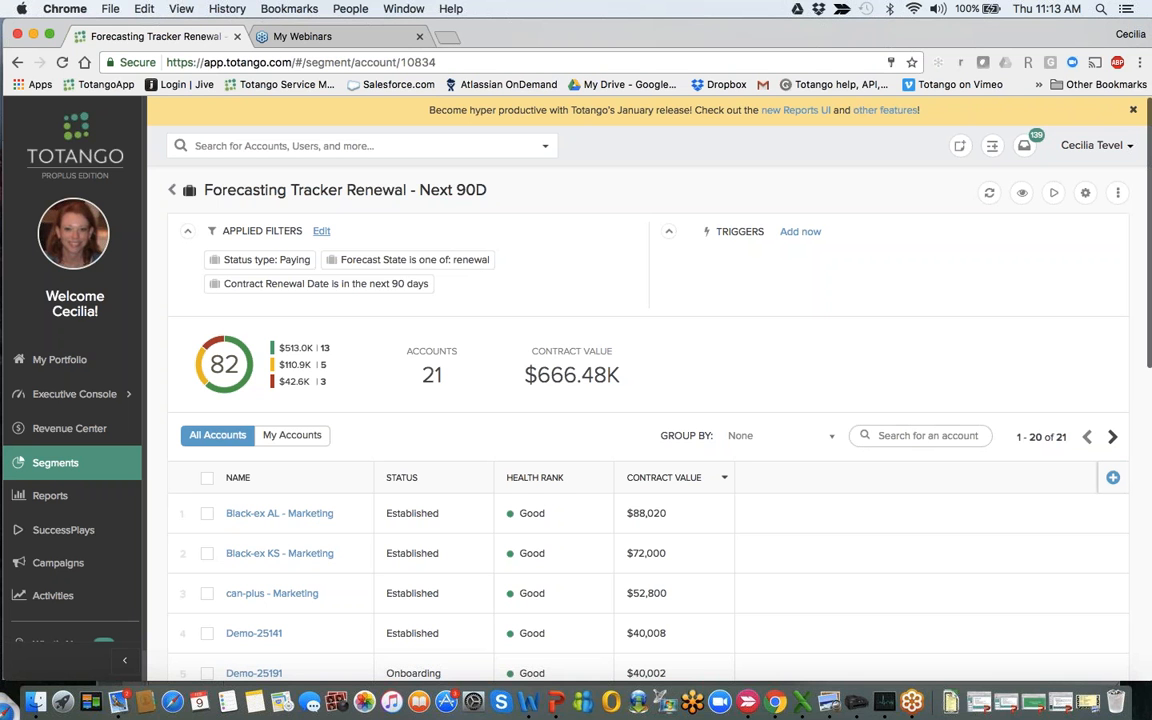
pyautogui.click(321, 231)
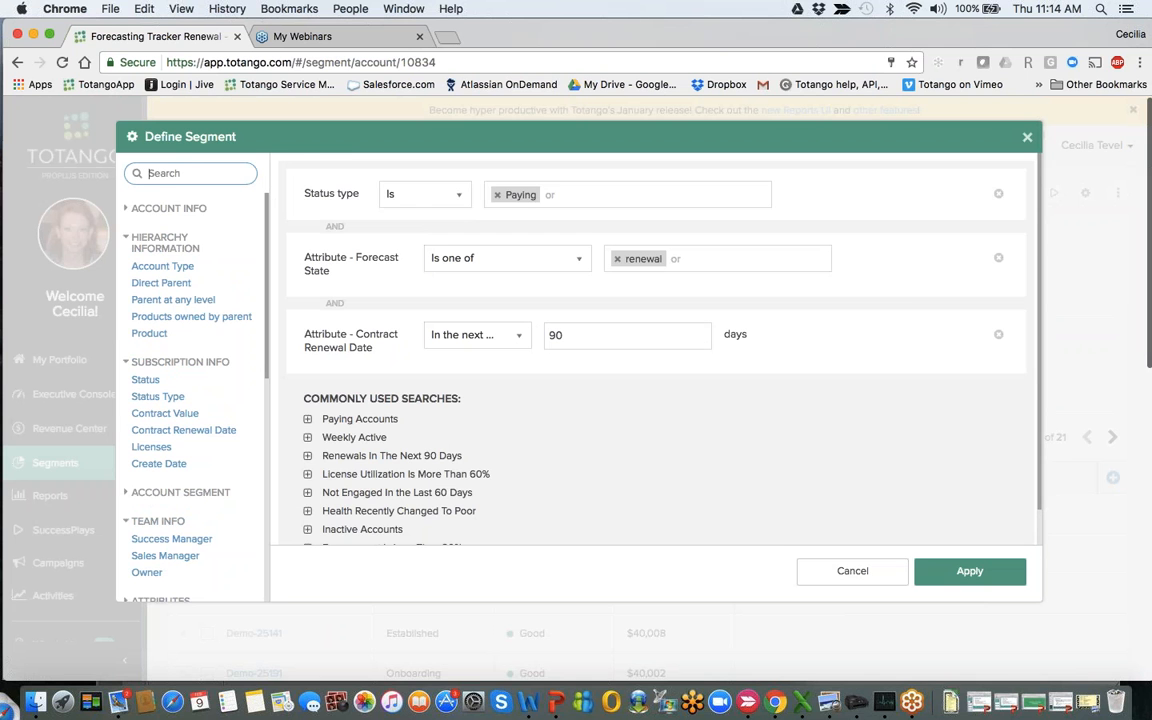
pyautogui.scroll(-1, 585, 331)
pyautogui.scroll(-3, 585, 331)
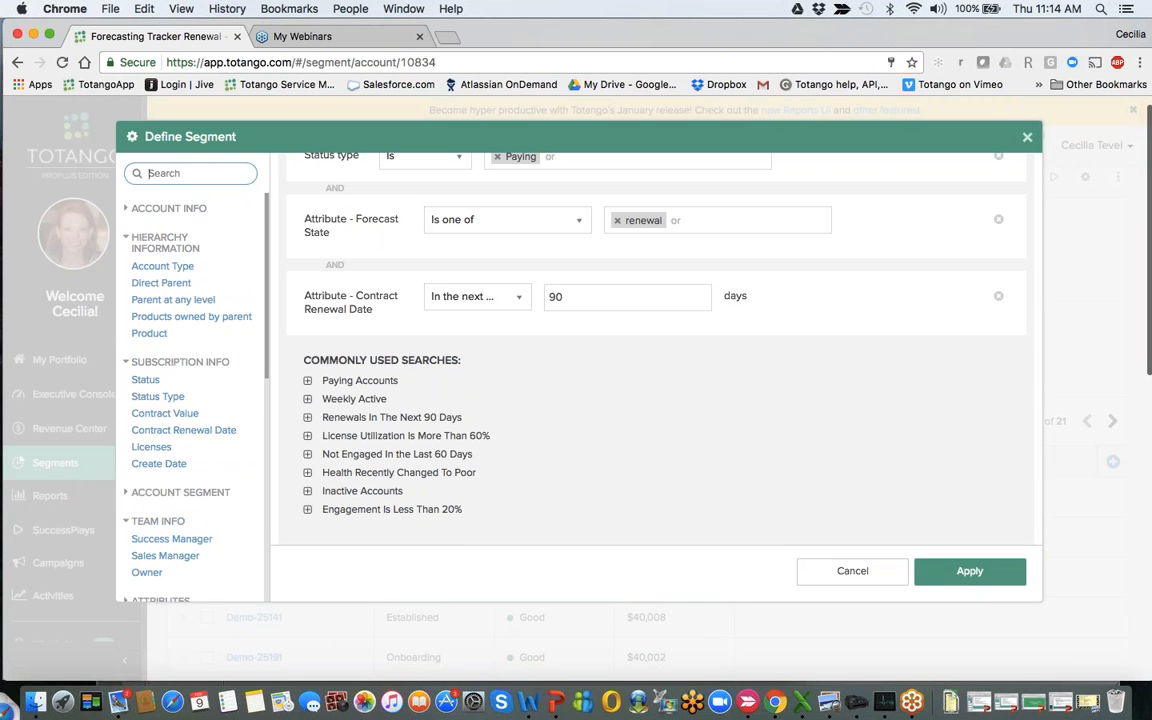
pyautogui.scroll(-4, 190, 380)
pyautogui.scroll(4, 190, 380)
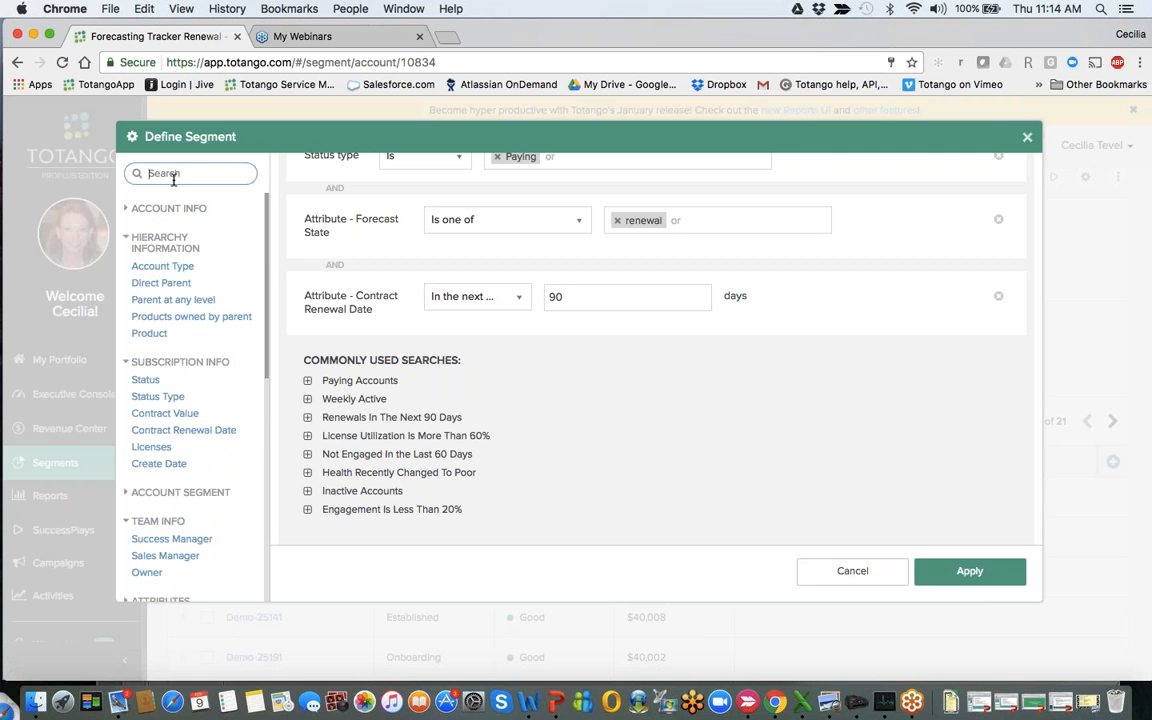
# - Search the available segment filters for "rene" and for "for"
pyautogui.write('rene')
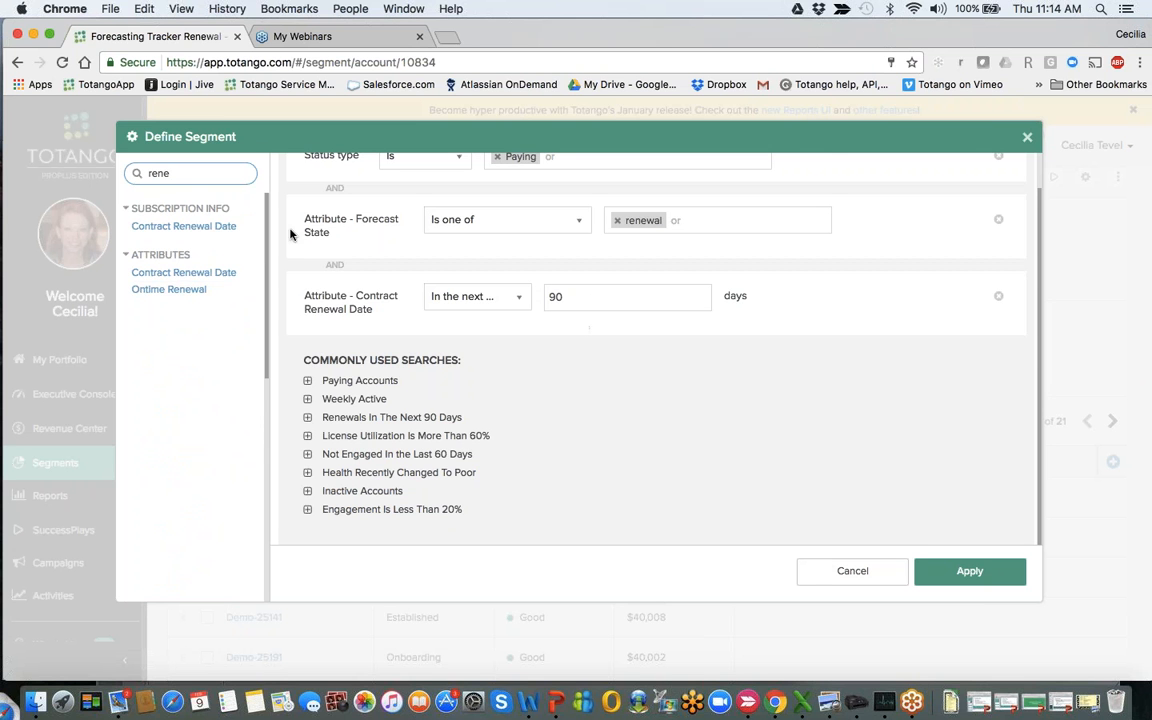
pyautogui.press('BackSpace')
pyautogui.press('BackSpace')
pyautogui.press('BackSpace')
pyautogui.press('BackSpace')
pyautogui.write('for')
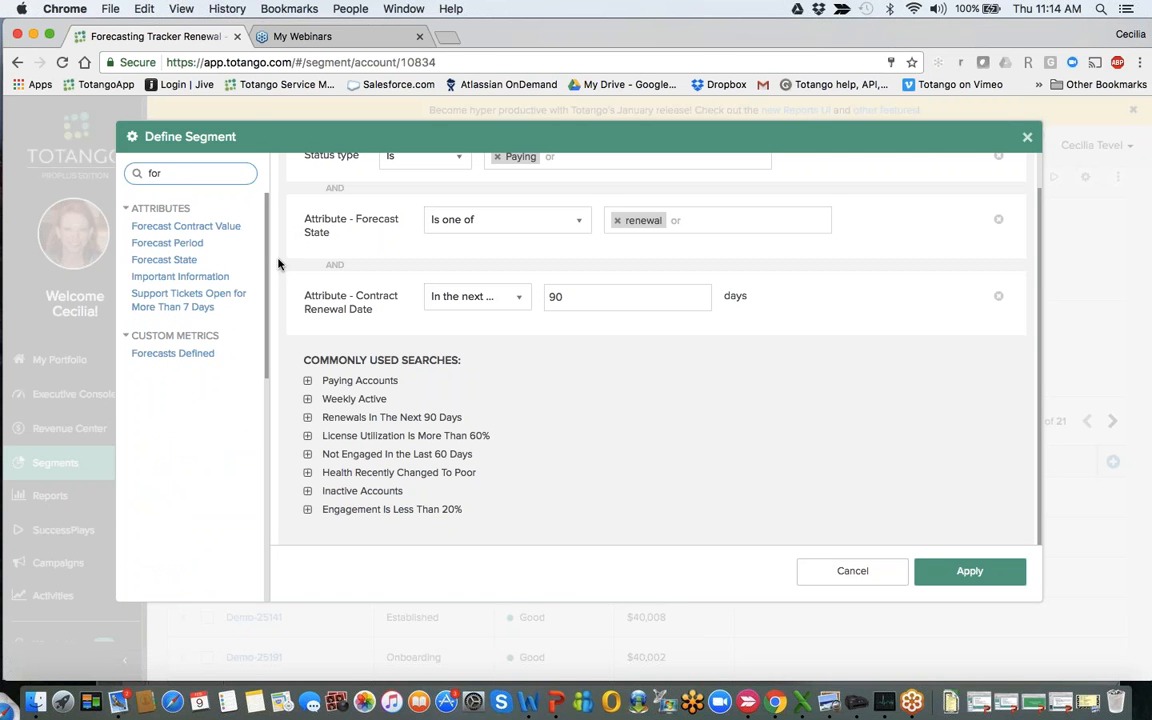
# - Try adding a second Forecast State condition with the Is one of operator, check its available values, and remove the condition
pyautogui.click(195, 262)
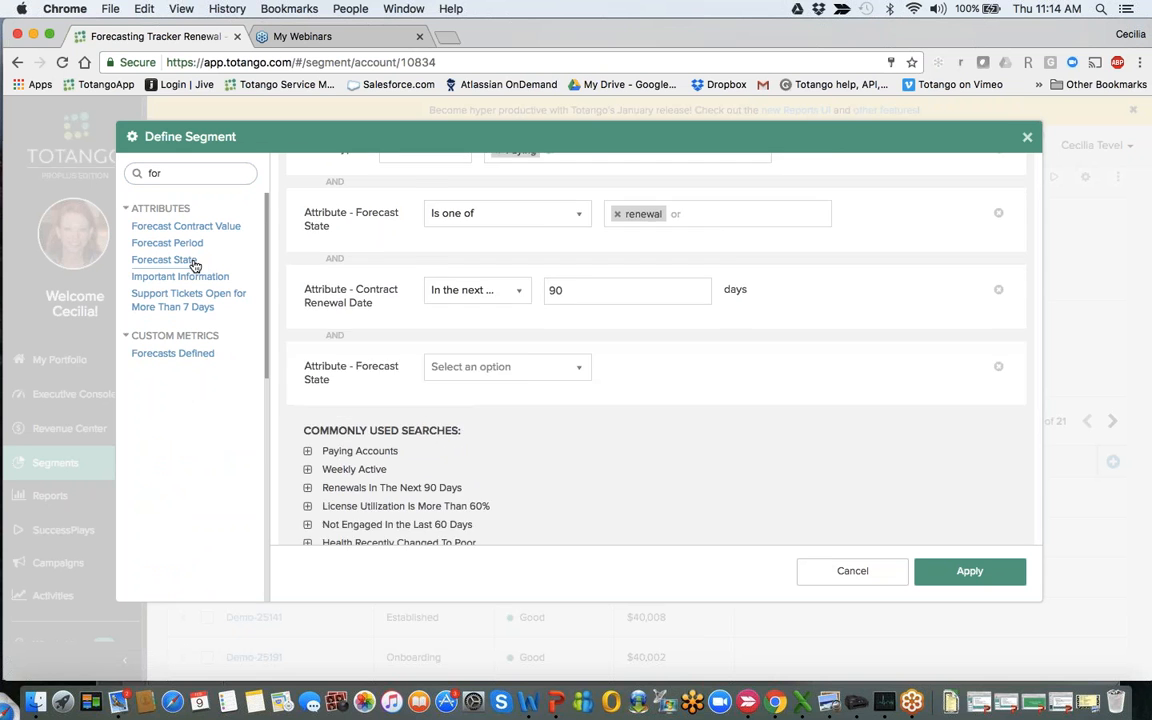
pyautogui.click(475, 300)
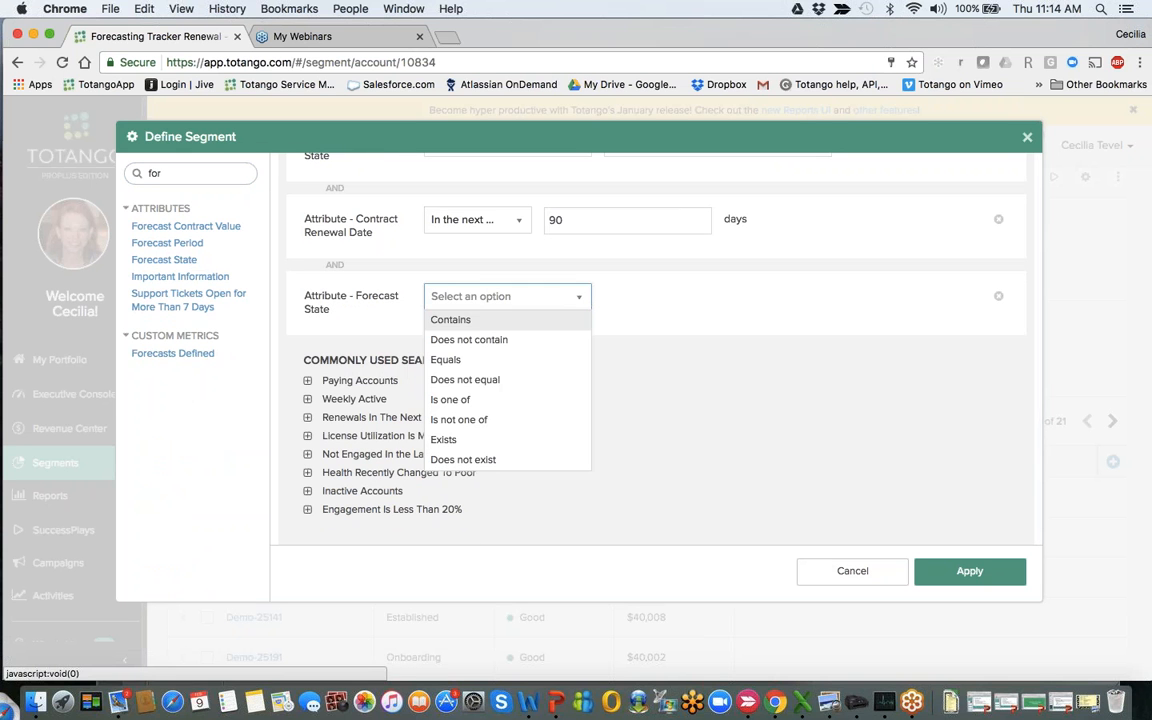
pyautogui.click(497, 400)
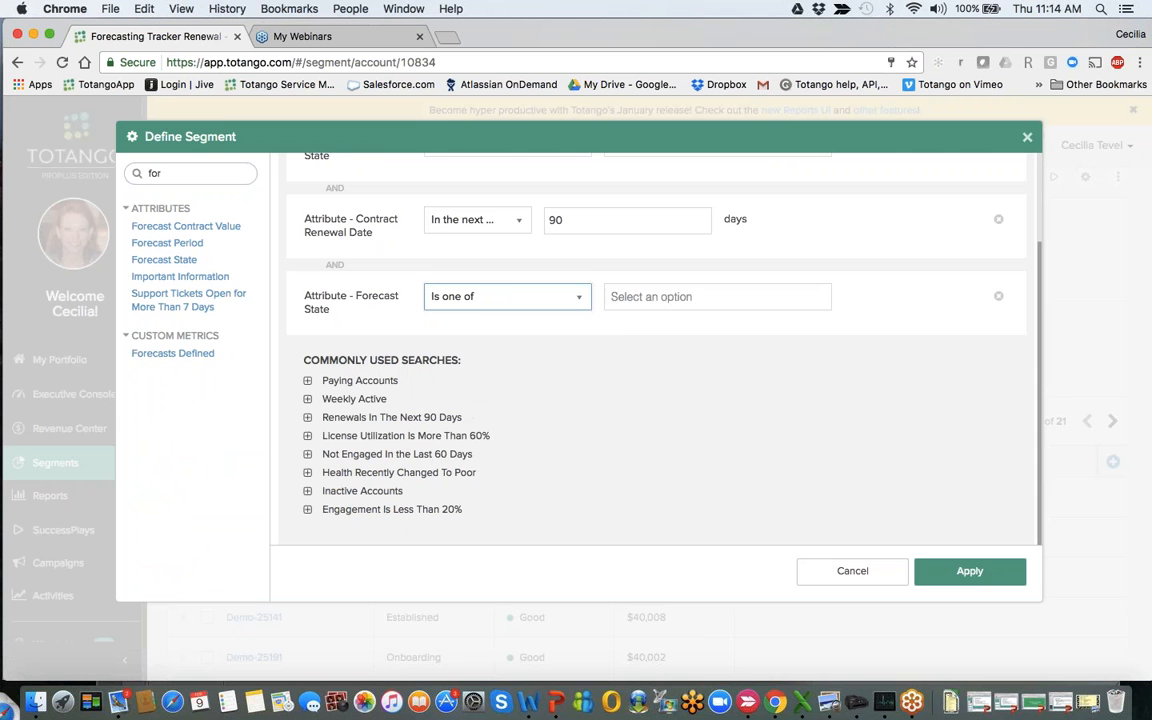
pyautogui.click(640, 296)
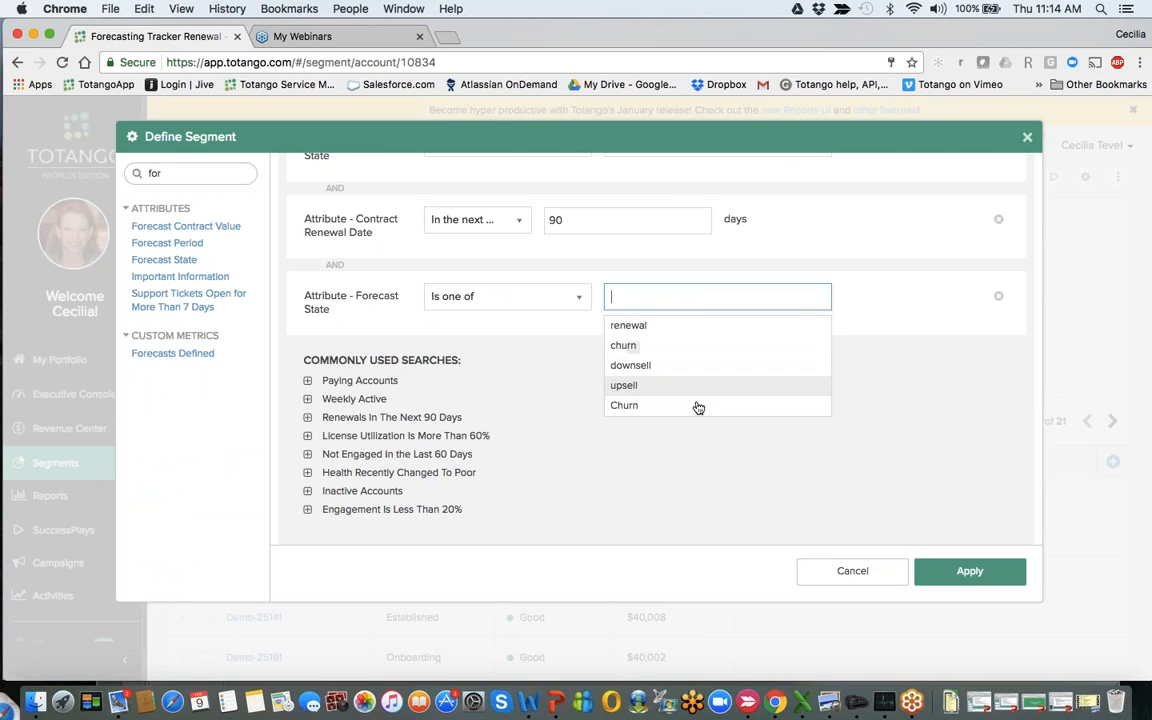
pyautogui.click(948, 404)
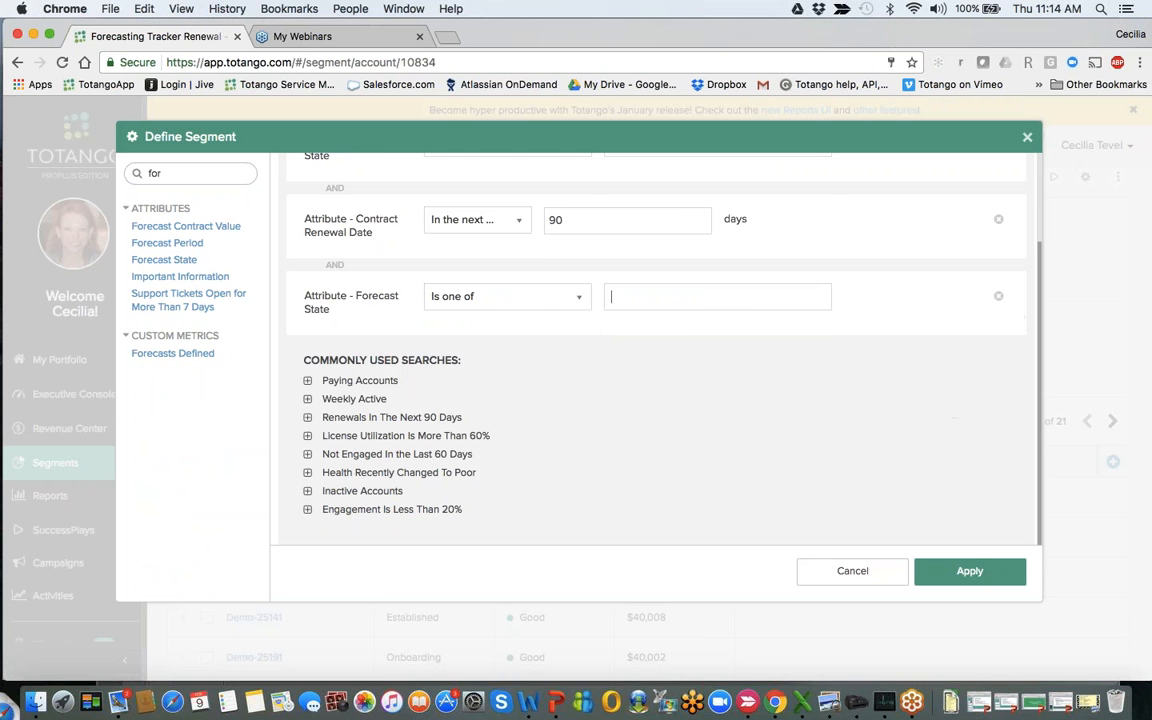
pyautogui.click(998, 297)
# - Apply the renewal segment's filter definition and return to the Top Reports folder
pyautogui.scroll(1, 998, 297)
pyautogui.scroll(1, 656, 350)
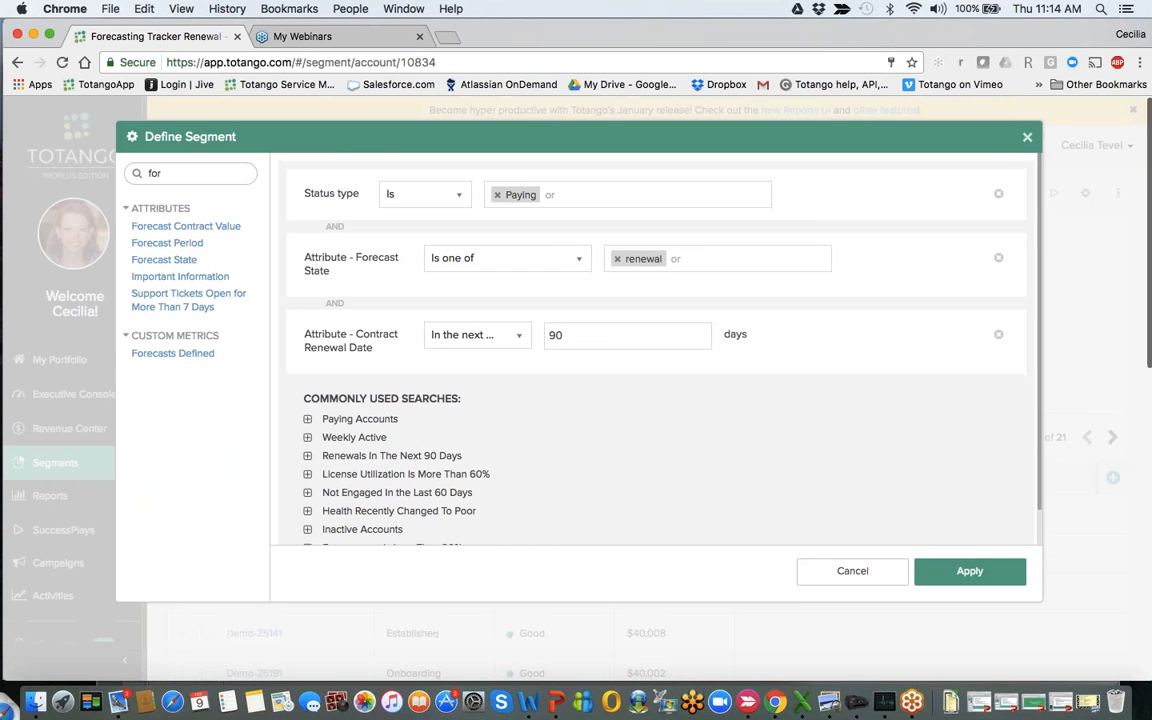
pyautogui.click(964, 576)
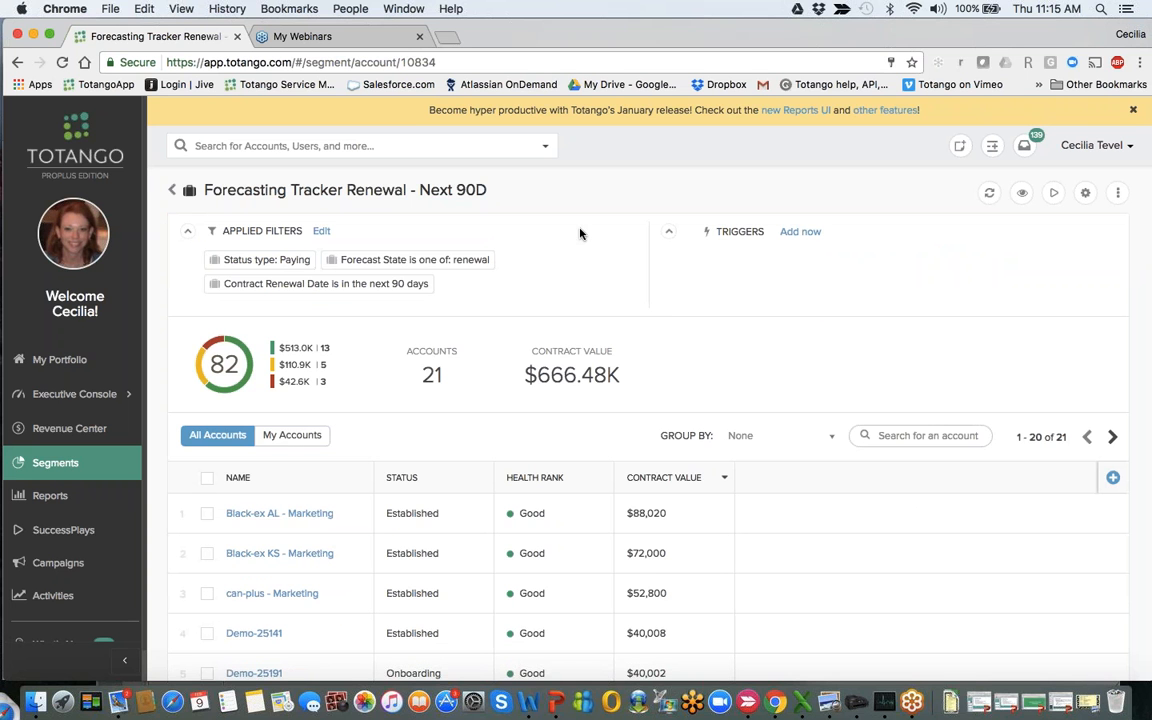
pyautogui.click(172, 189)
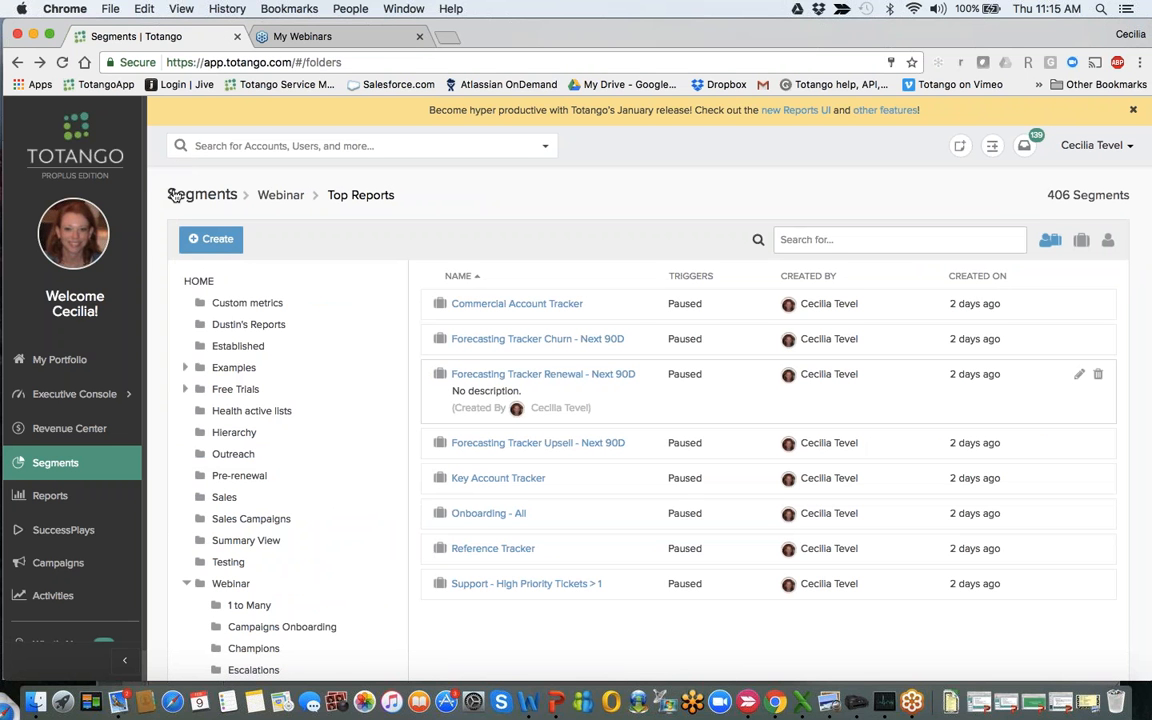
# - View the Reference Tracker and Support - High Priority Tickets > 1 segments with their filters and accounts, returning to the folder after each
pyautogui.click(491, 549)
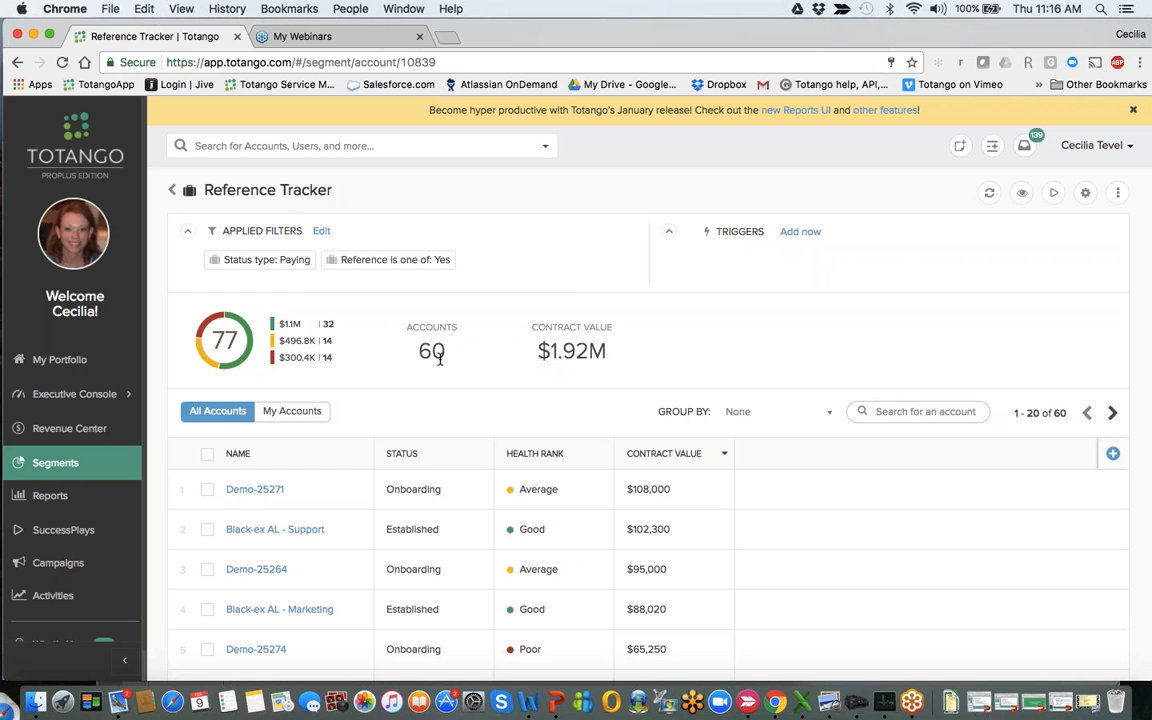
pyautogui.click(172, 189)
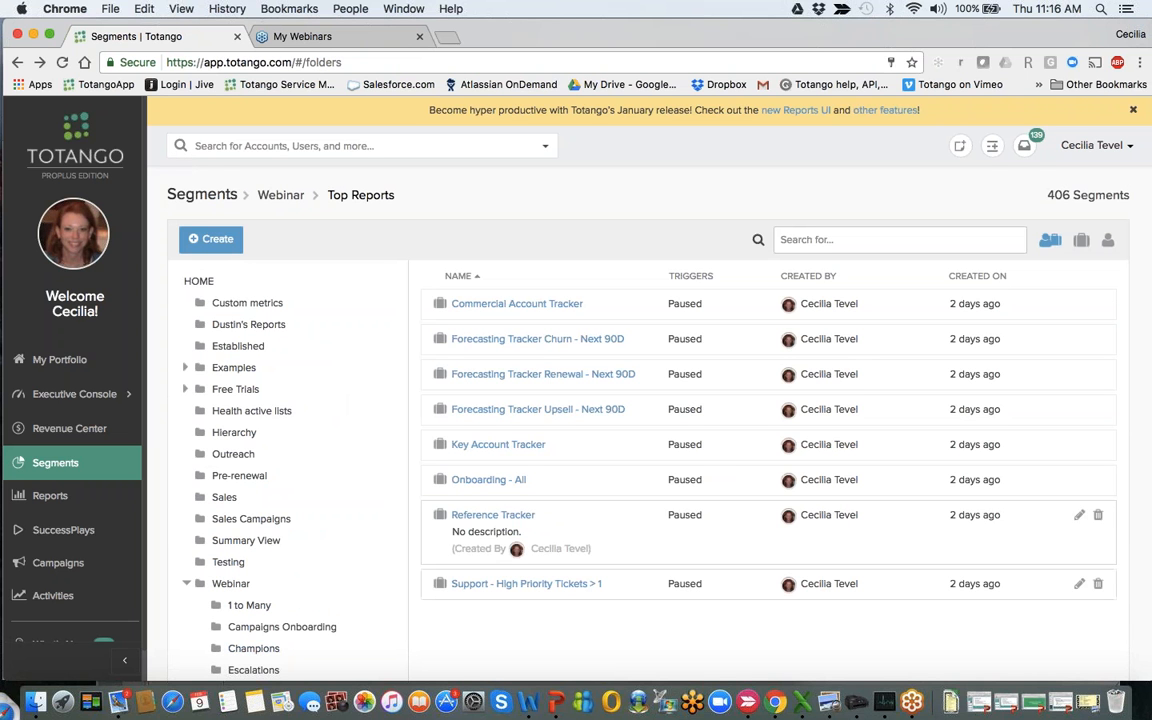
pyautogui.click(558, 585)
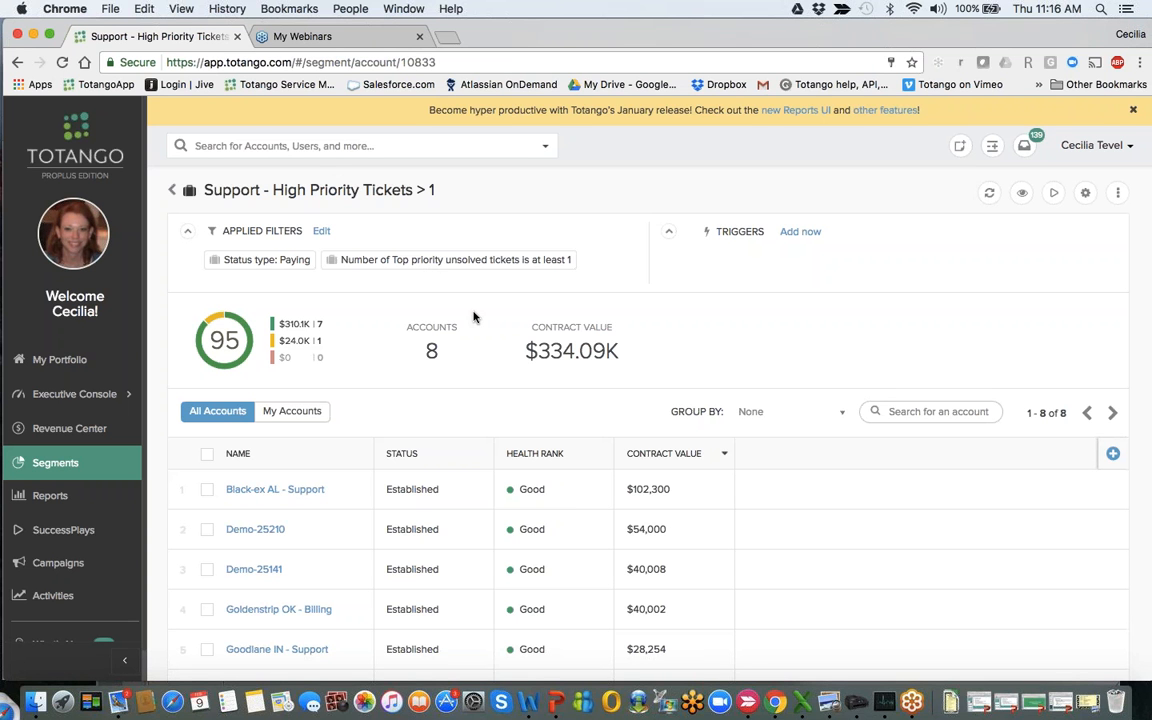
pyautogui.scroll(-1, 427, 280)
pyautogui.scroll(-2, 640, 400)
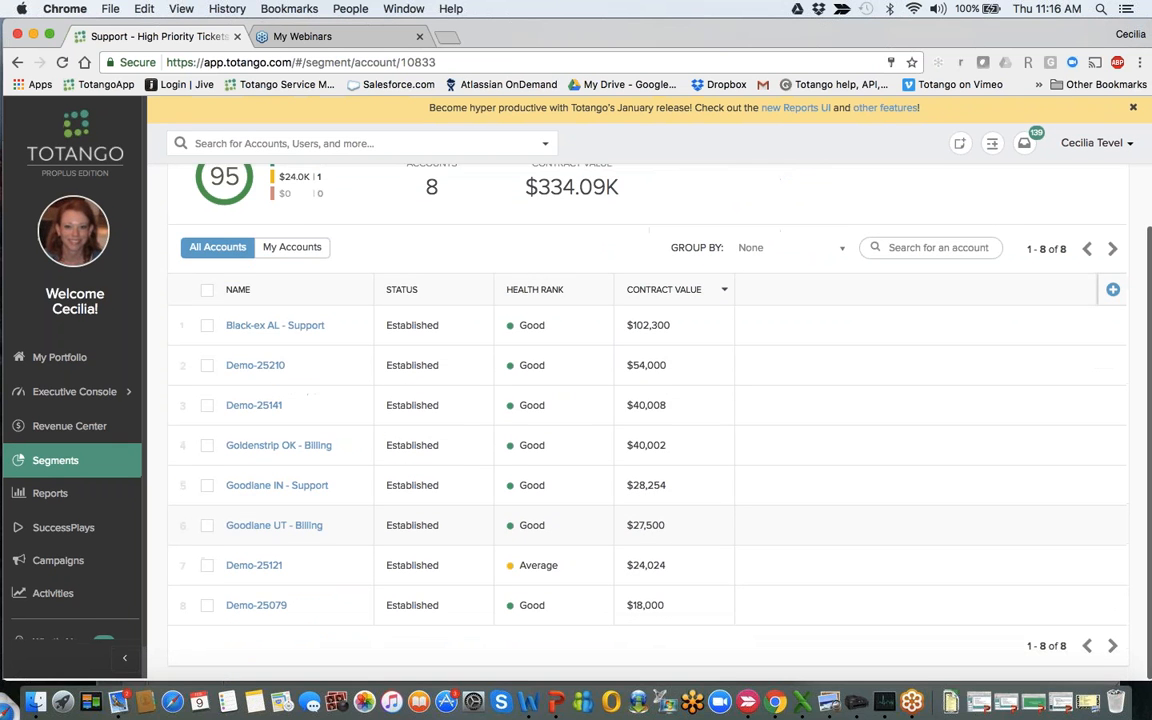
pyautogui.scroll(3, 640, 400)
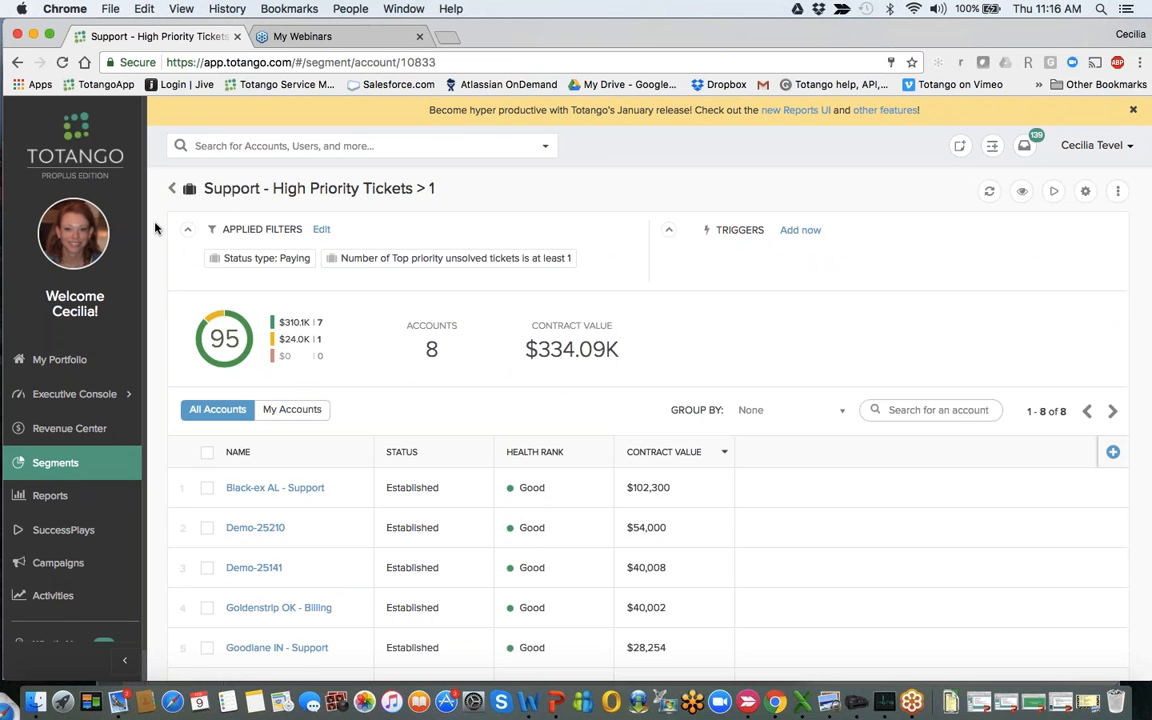
pyautogui.click(172, 188)
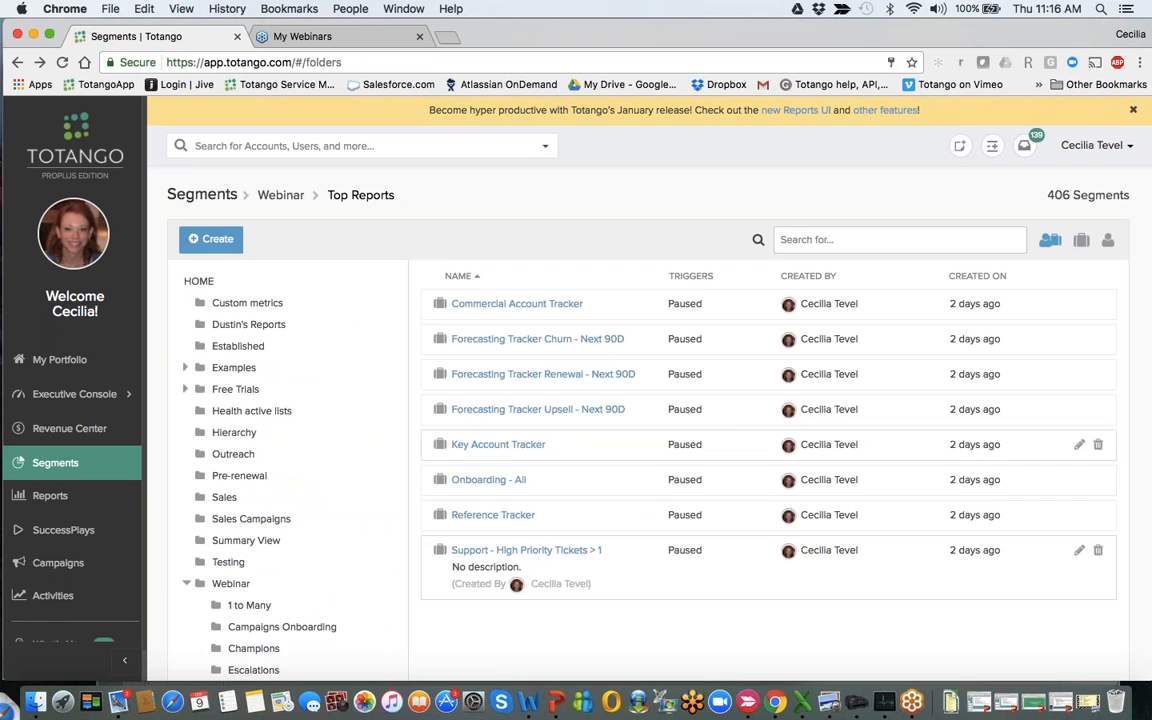
# - View the Key Account Tracker segment's filters and accounts, and return to the Top Reports folder
pyautogui.click(507, 449)
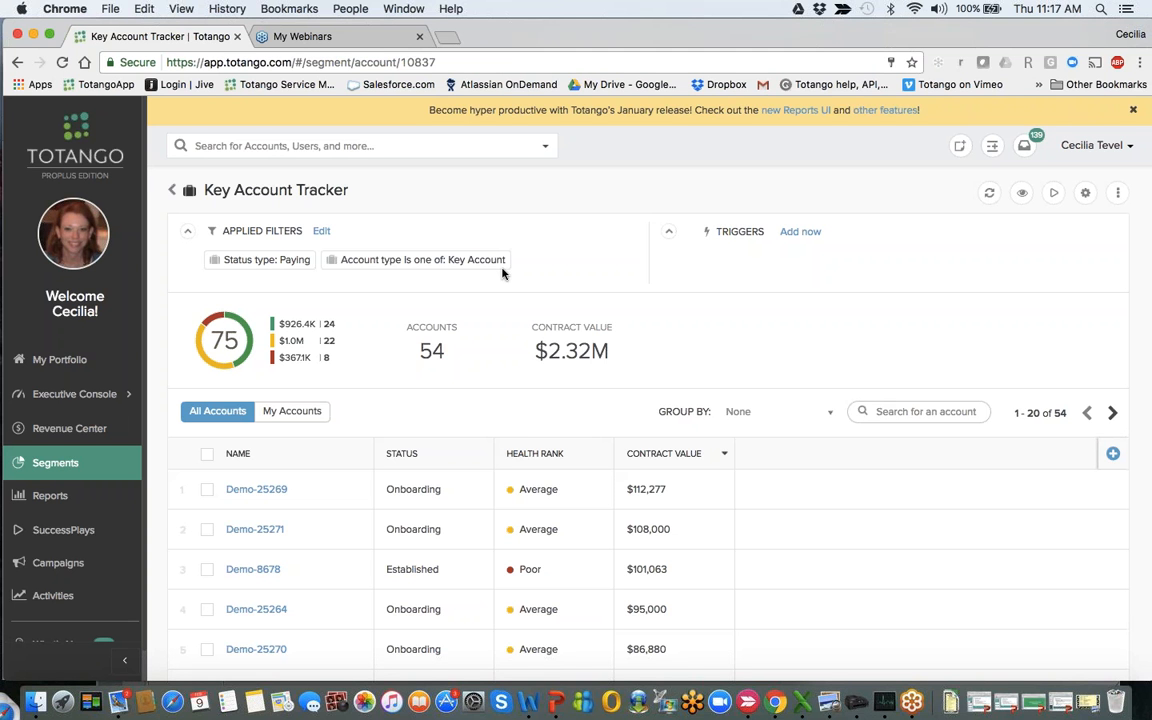
pyautogui.click(172, 190)
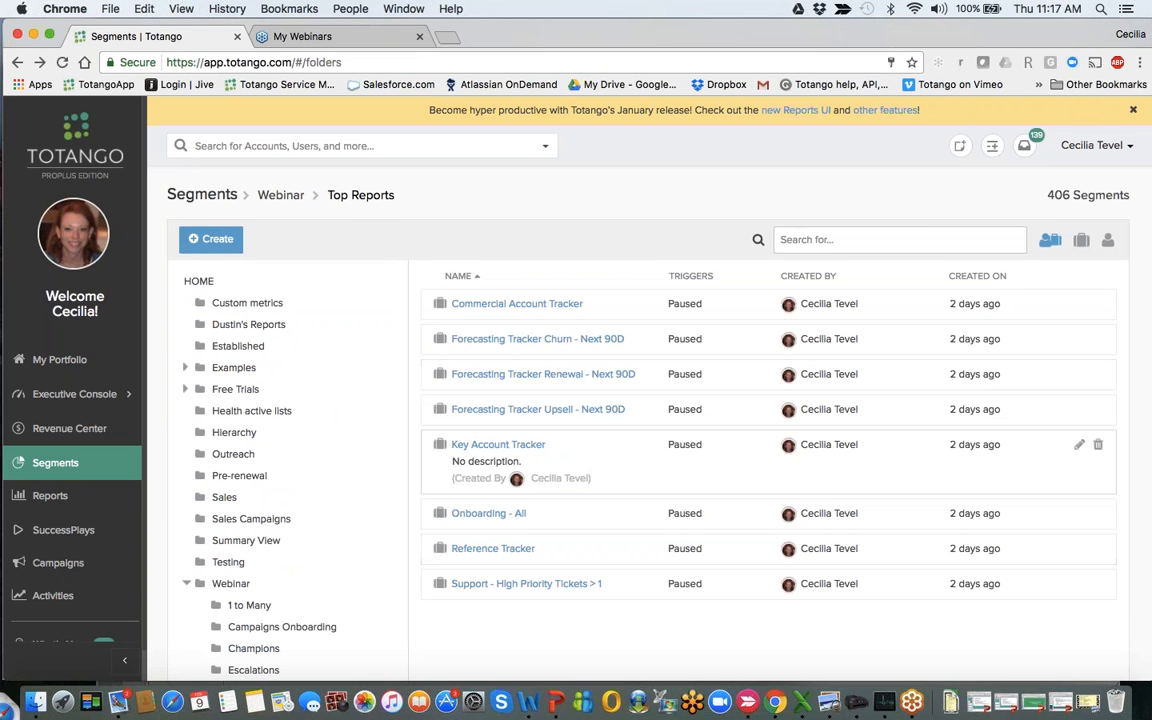
pyautogui.scroll(-1, 597, 497)
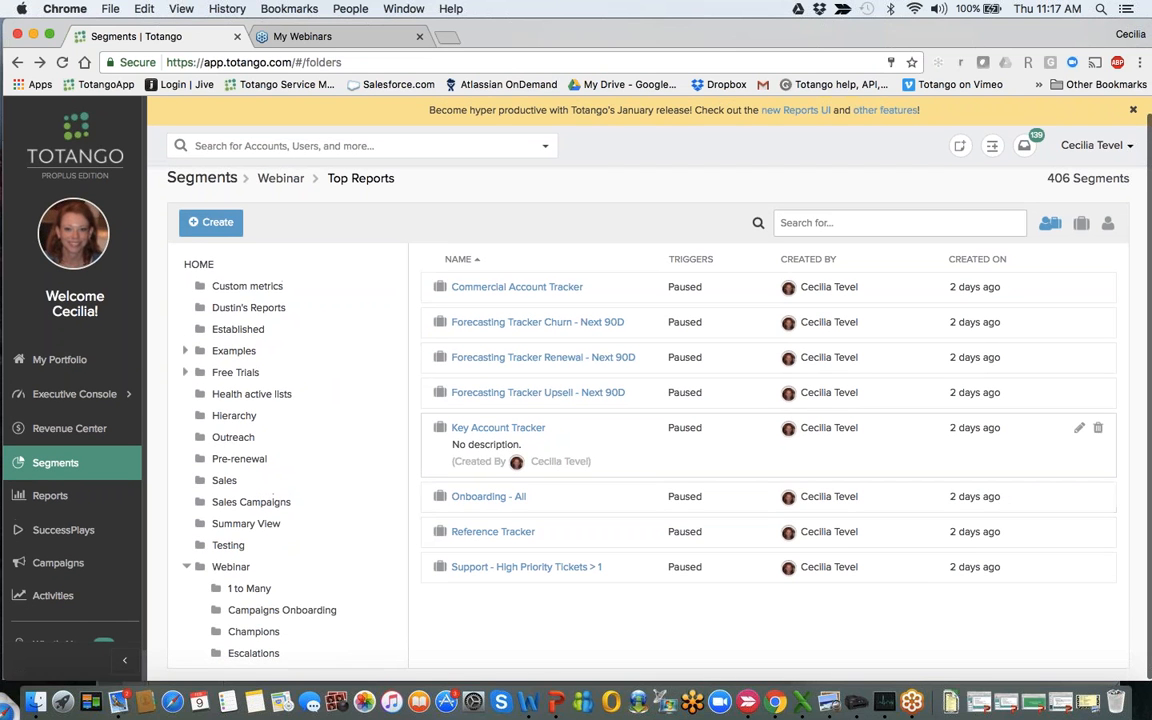
# - Open the [Webinar Reports] Support High Priority Ticket tracker report and examine its 90-day trend and its Success Manager and Account Type breakdowns
pyautogui.click(33, 503)
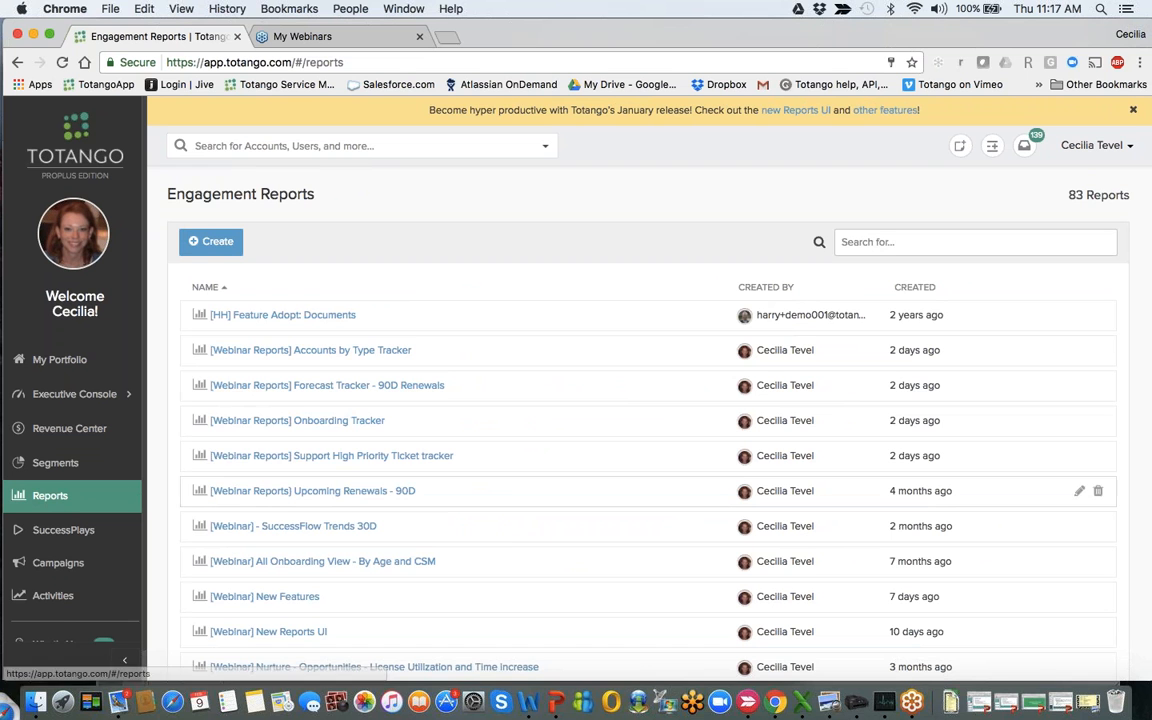
pyautogui.click(277, 458)
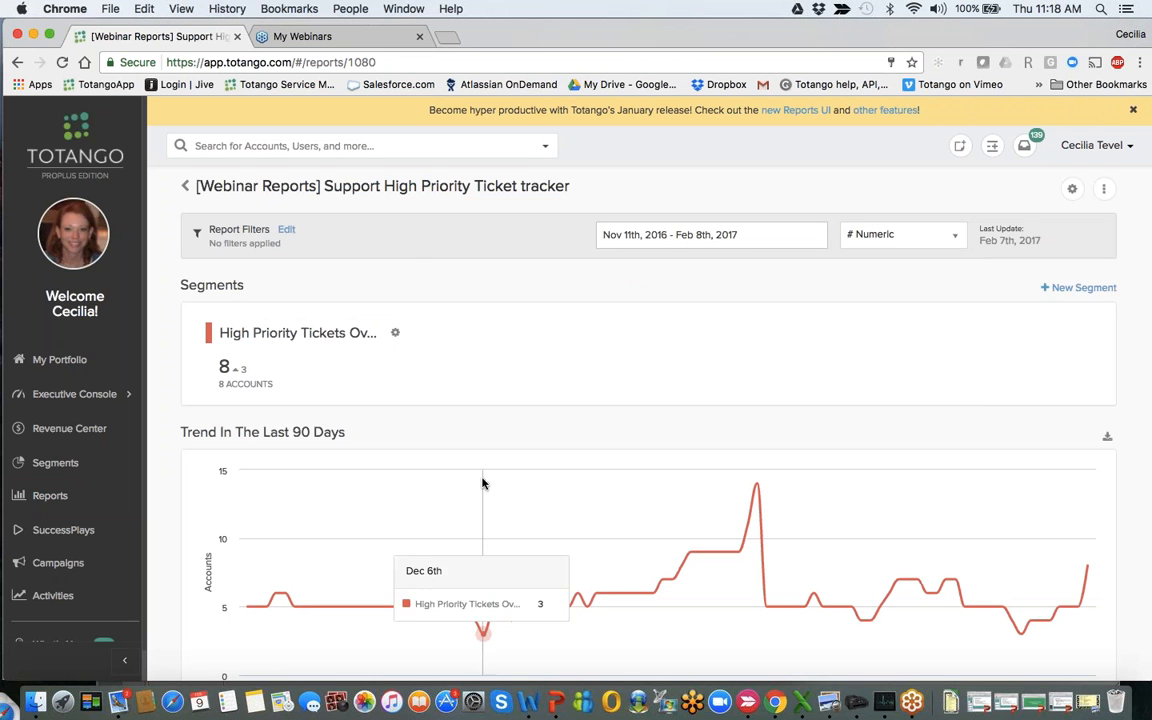
pyautogui.scroll(-3, 527, 501)
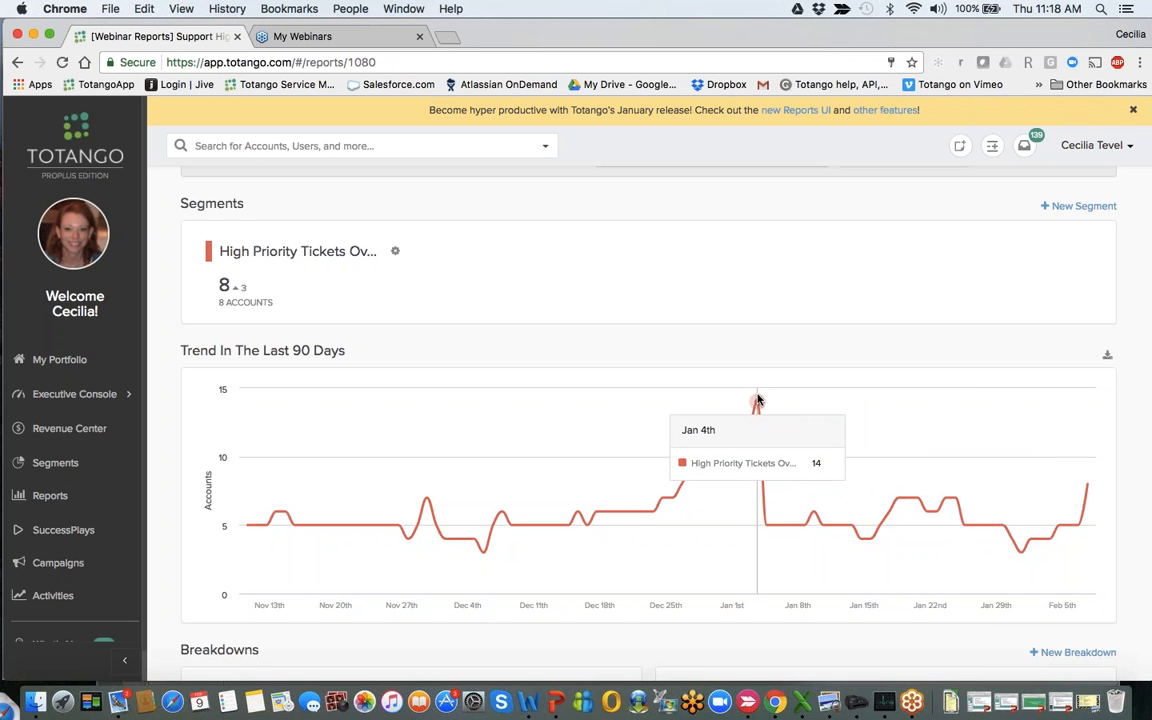
pyautogui.scroll(-2, 757, 400)
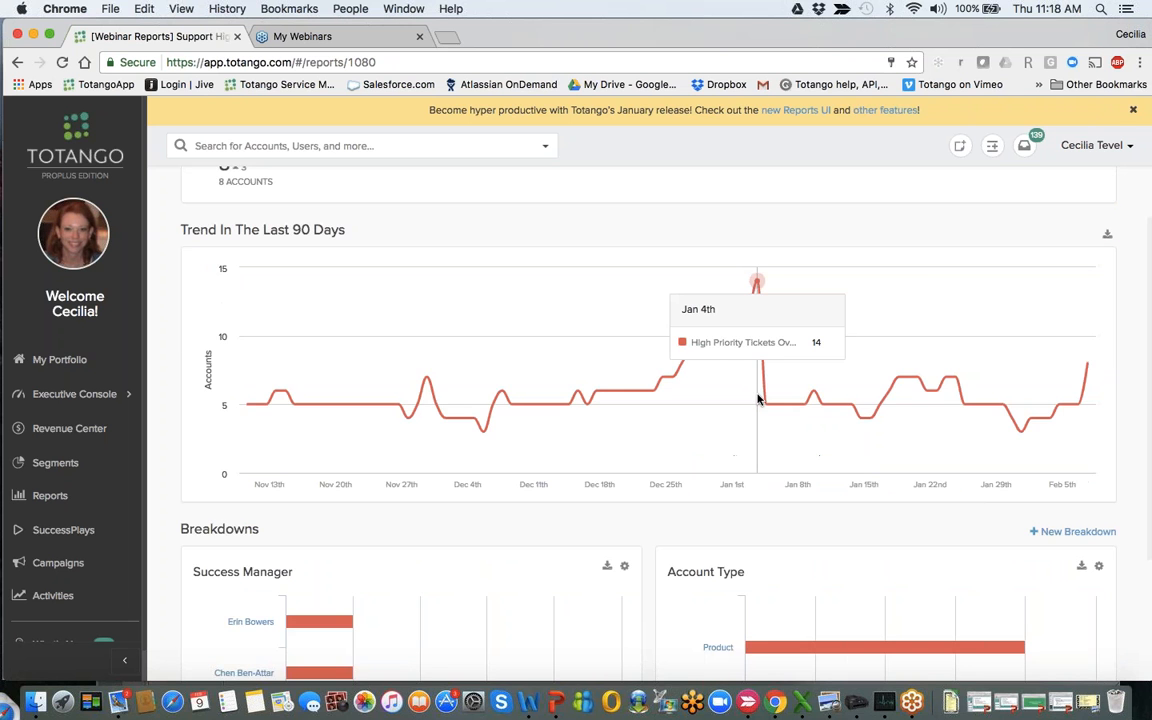
pyautogui.scroll(-2, 757, 400)
pyautogui.scroll(-2, 757, 400)
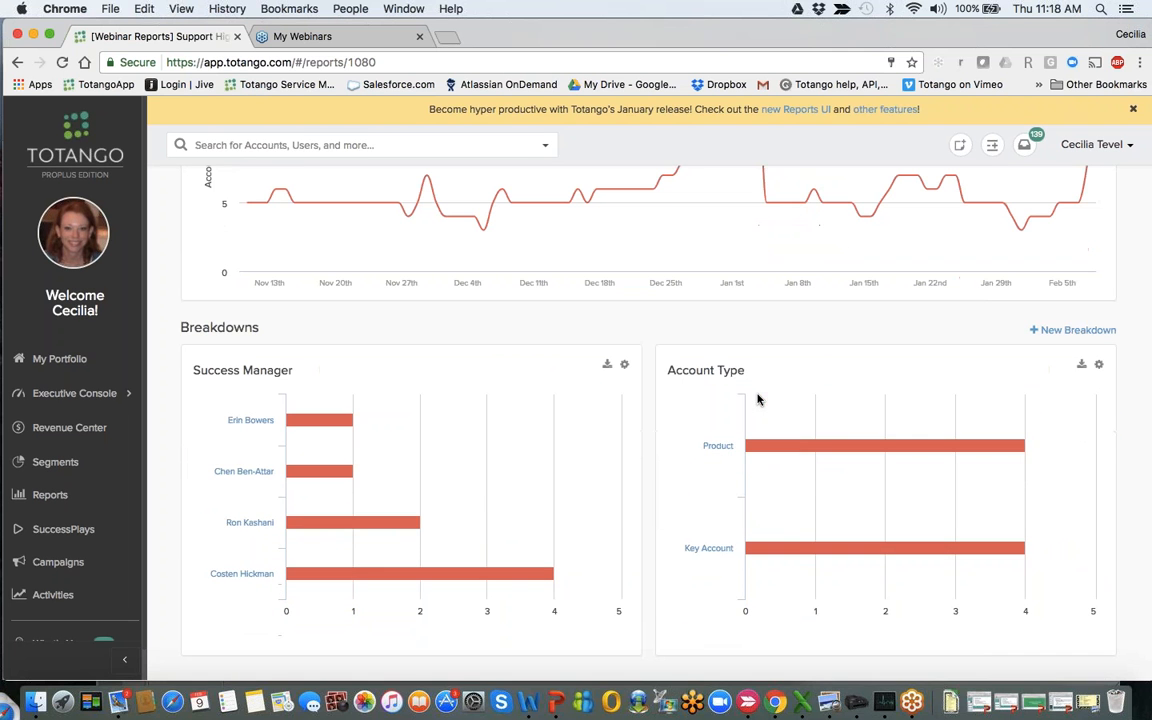
pyautogui.moveTo(1031, 407)
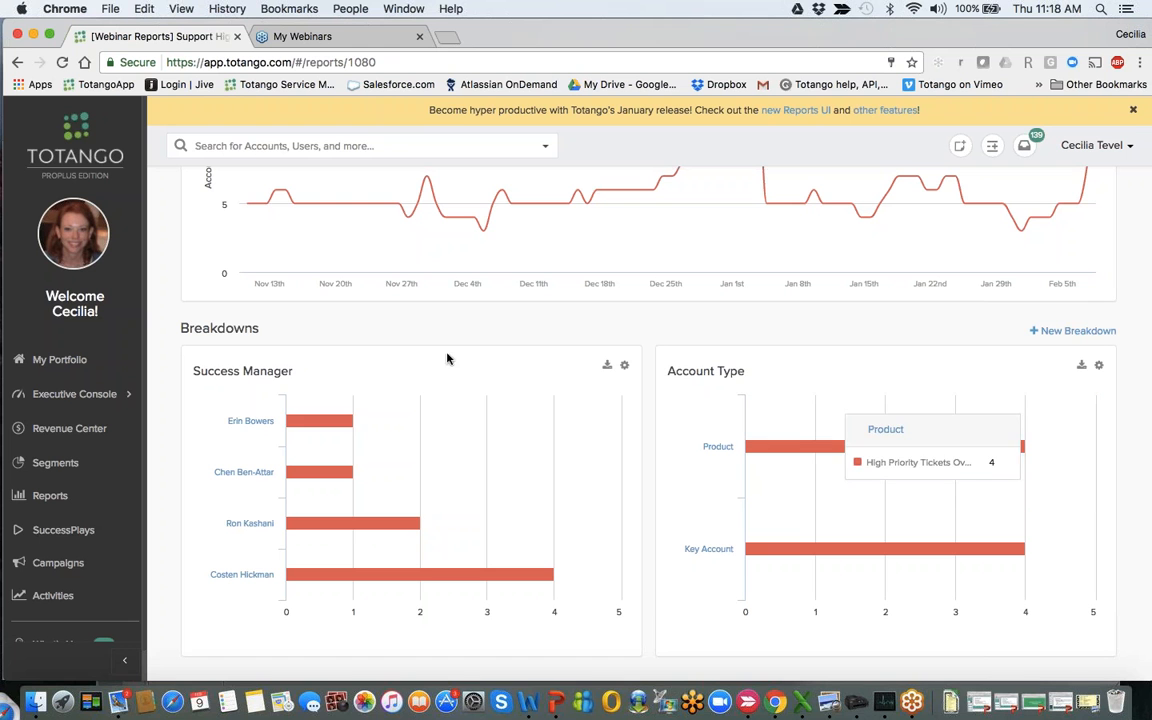
pyautogui.moveTo(282, 510)
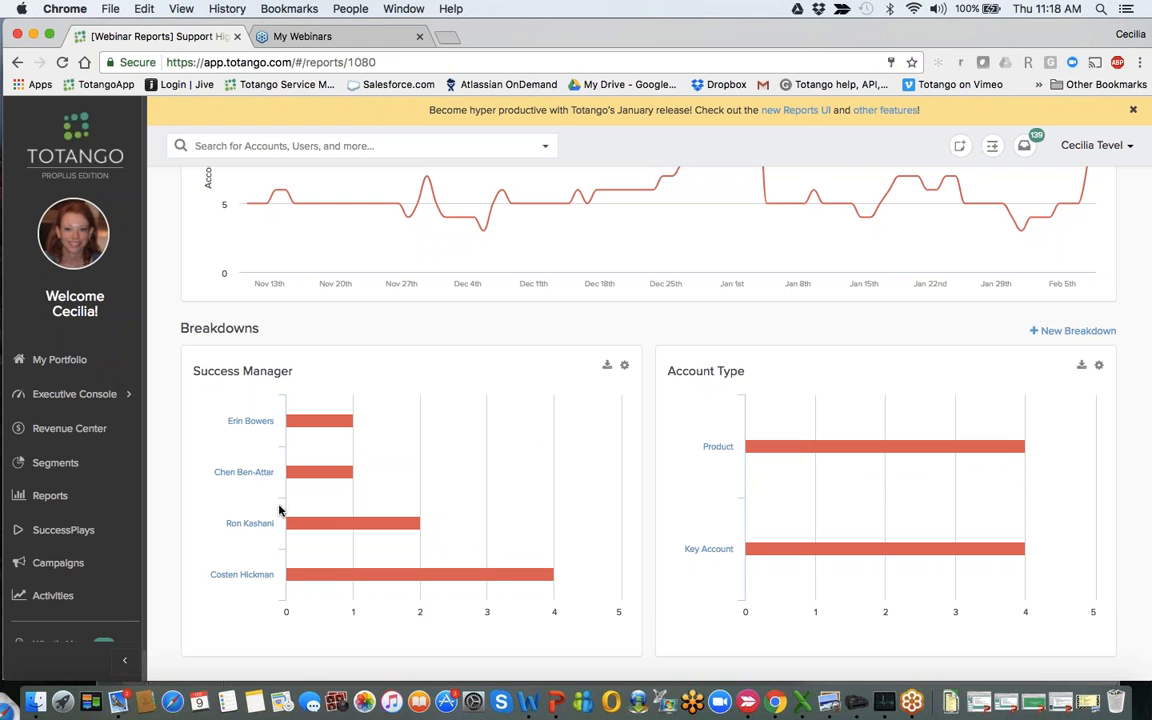
# - Examine the support ticket report's Success Manager and Account Type breakdowns, and return to the Engagement Reports list
pyautogui.moveTo(291, 571)
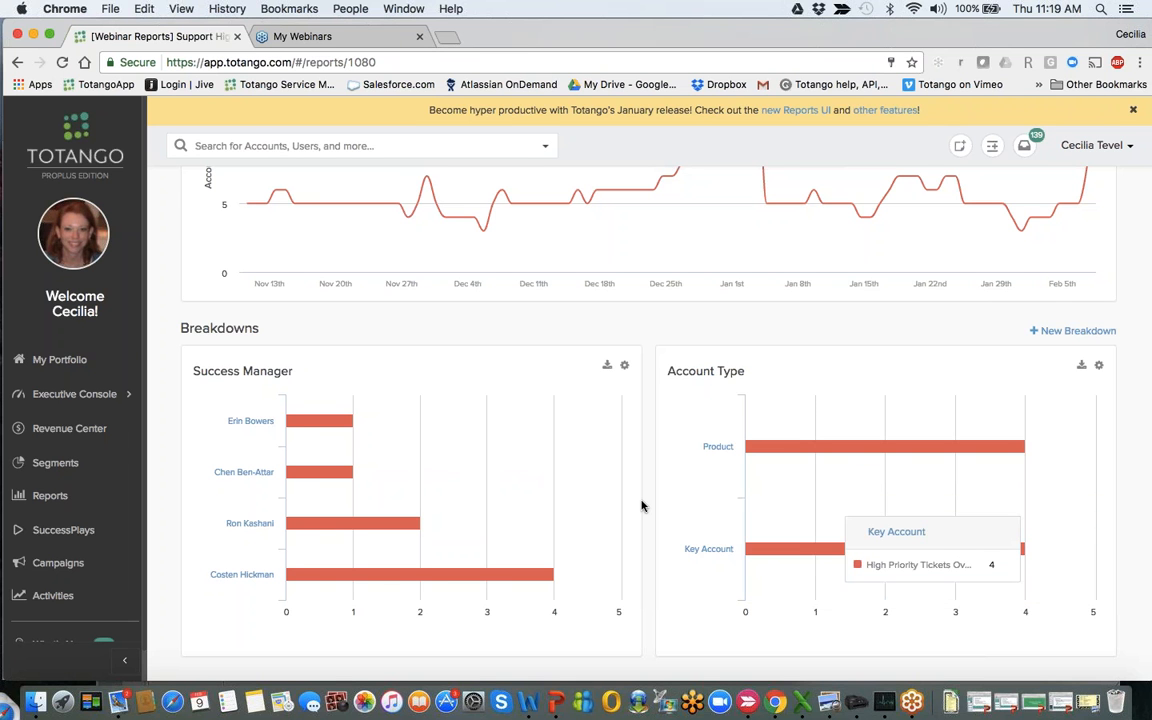
pyautogui.scroll(3, 642, 506)
pyautogui.scroll(1, 642, 506)
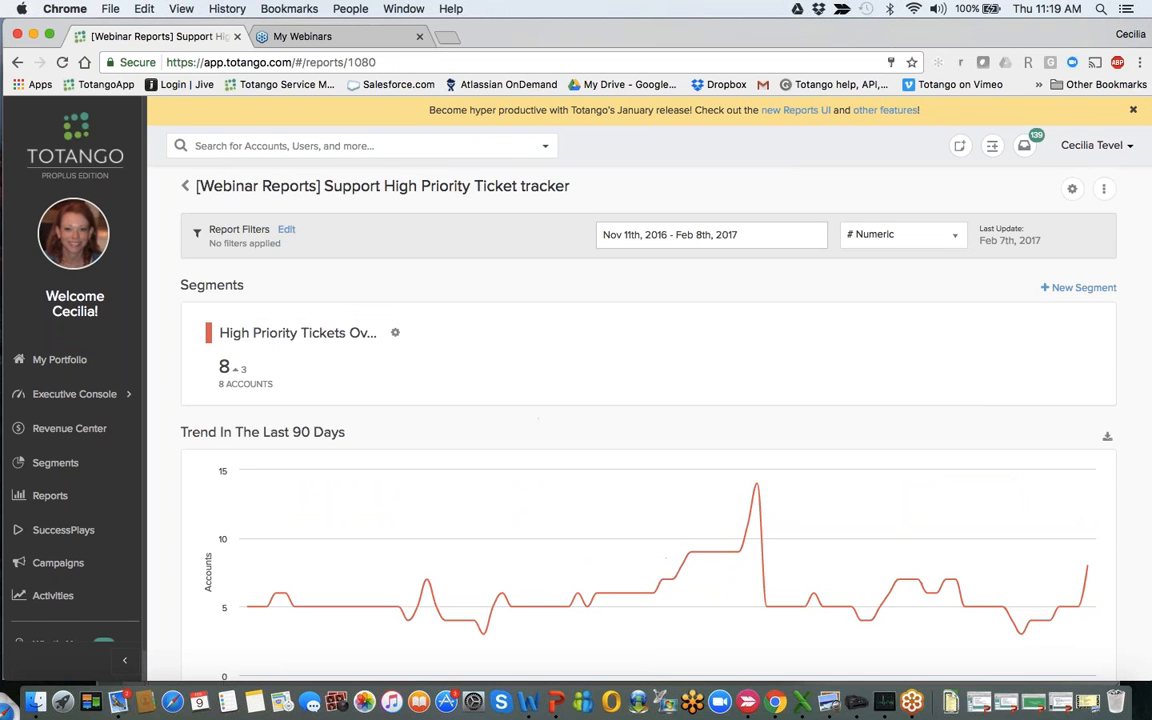
pyautogui.click(185, 186)
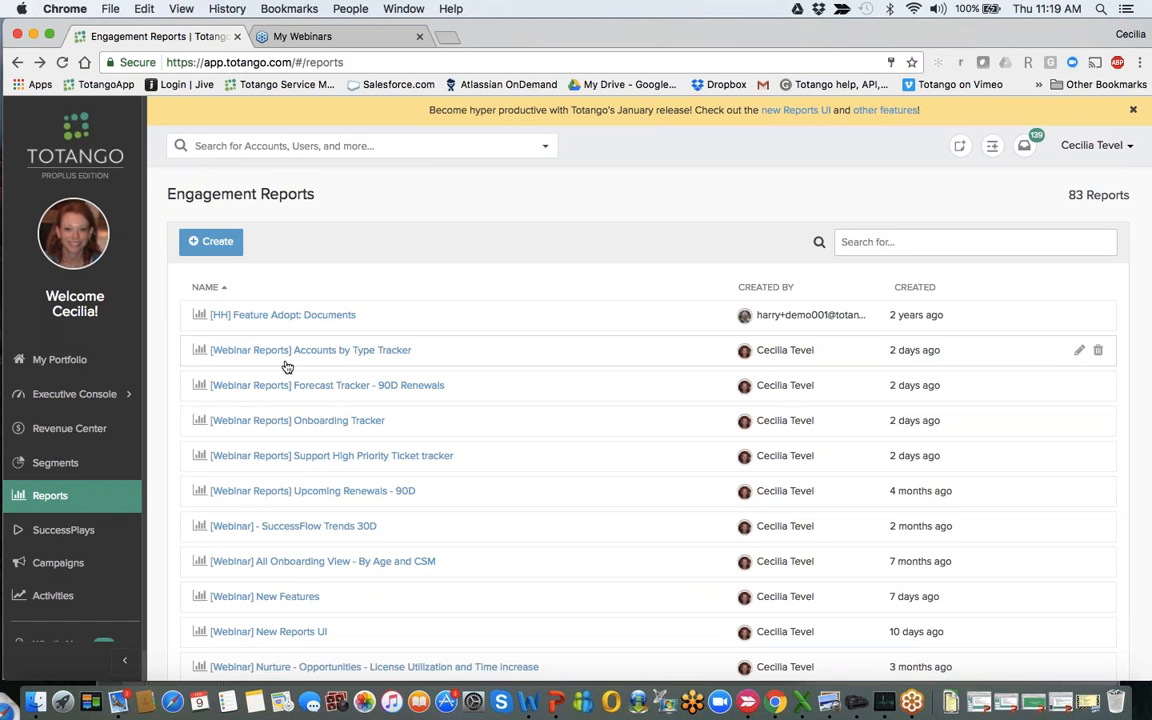
# - Open the [Webinar Reports] Accounts by Type Tracker report and set its date range to Nov 11th, 2016 - Feb 8th, 2017
pyautogui.click(372, 352)
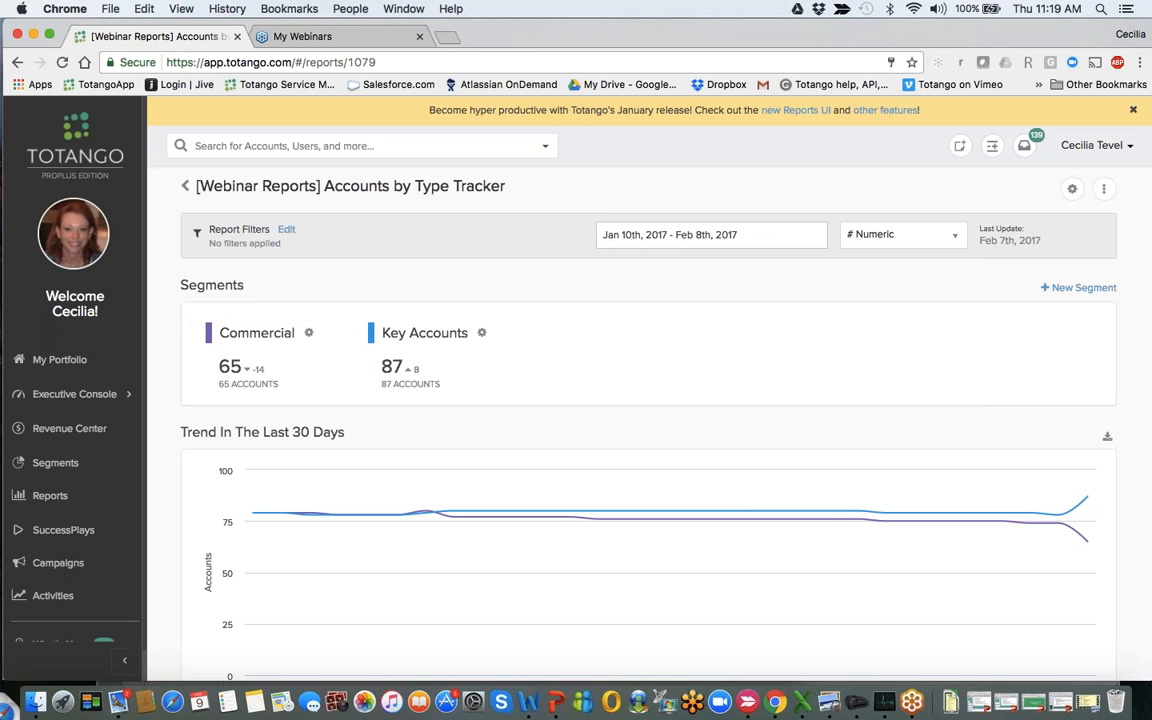
pyautogui.click(785, 231)
pyautogui.click(775, 350)
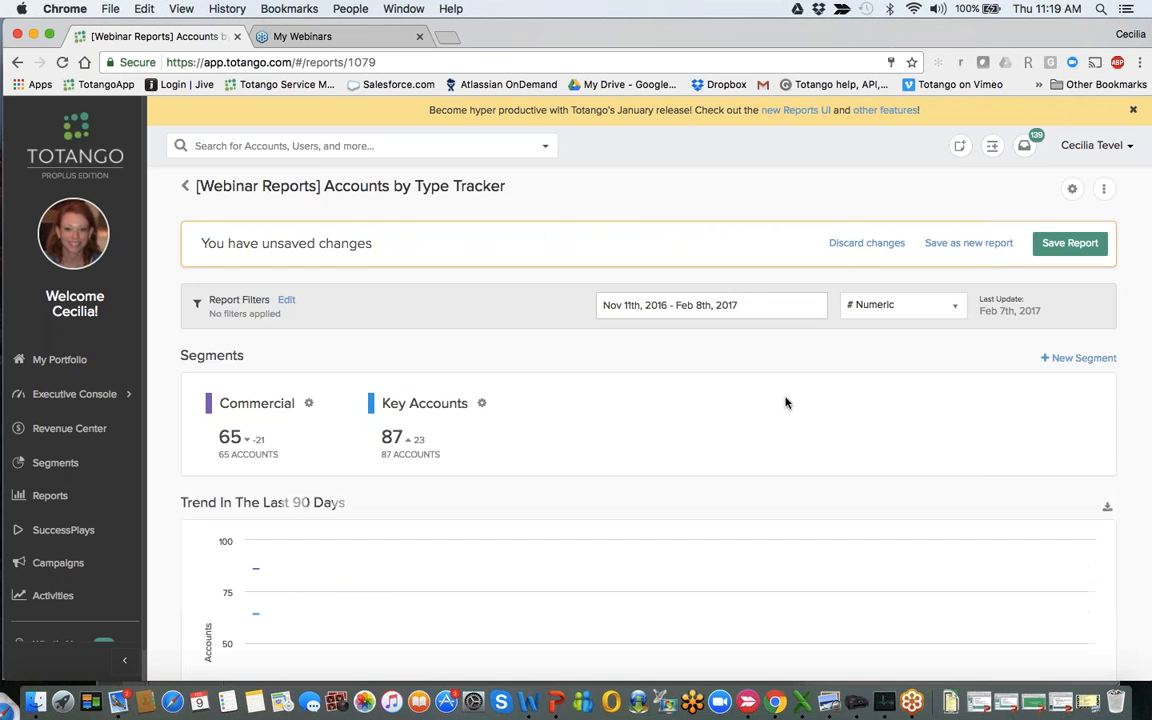
# - Compare the Commercial and Key Accounts segments in the 90-day trend, and leave the report, saving its changes
pyautogui.scroll(-2, 785, 401)
pyautogui.scroll(-1, 785, 402)
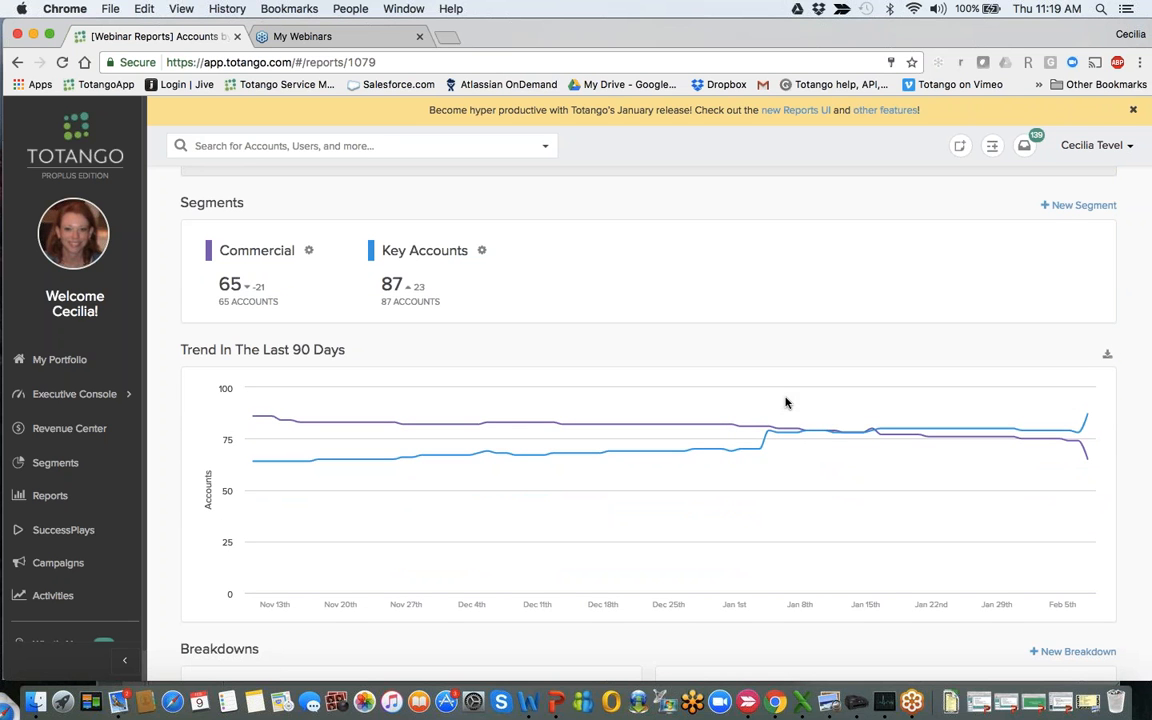
pyautogui.moveTo(303, 288)
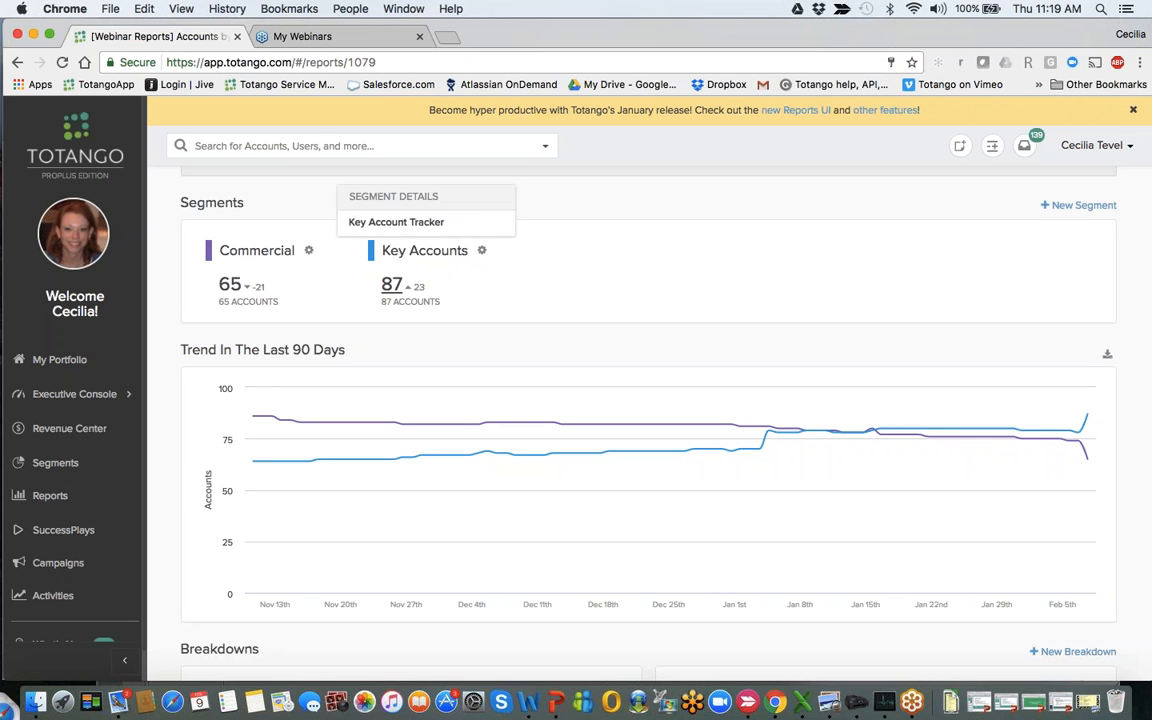
pyautogui.moveTo(428, 286)
pyautogui.moveTo(655, 440)
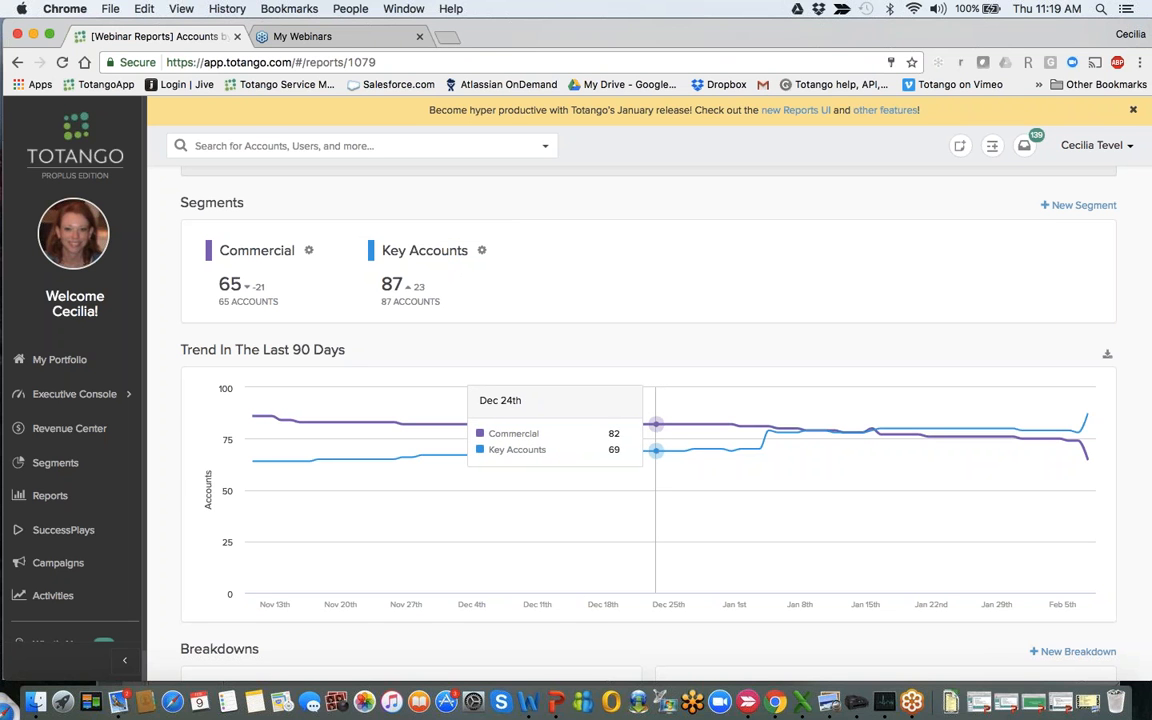
pyautogui.hscroll(-5, 655, 440)
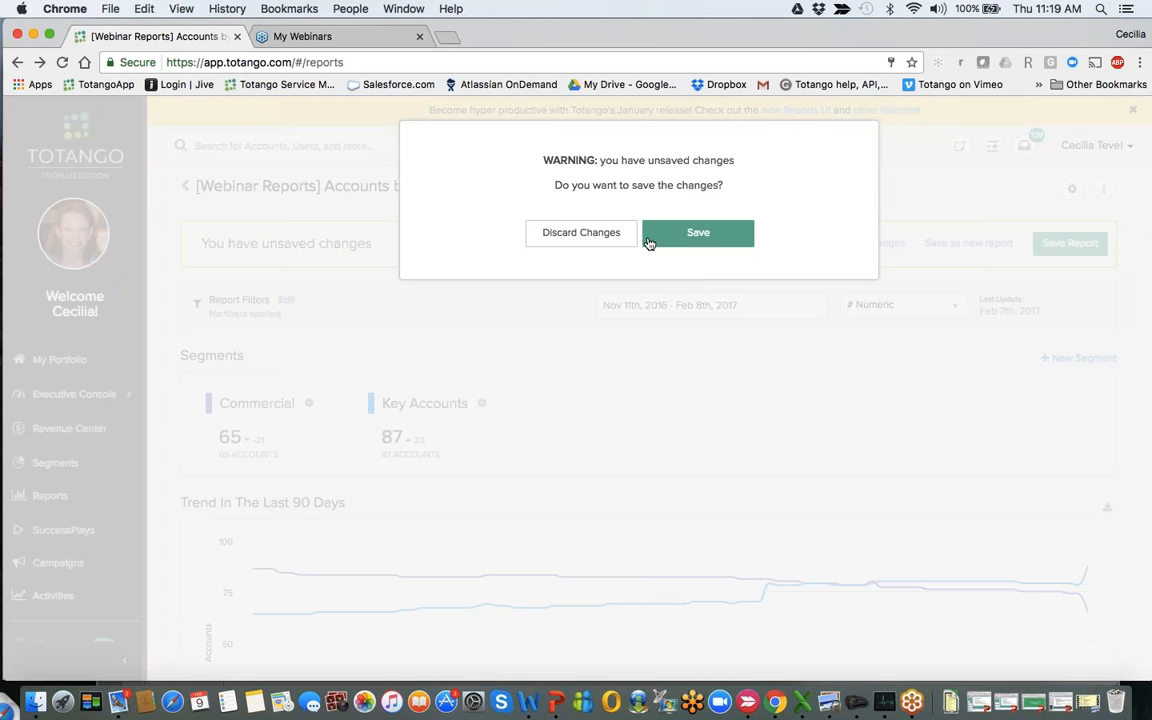
pyautogui.click(689, 242)
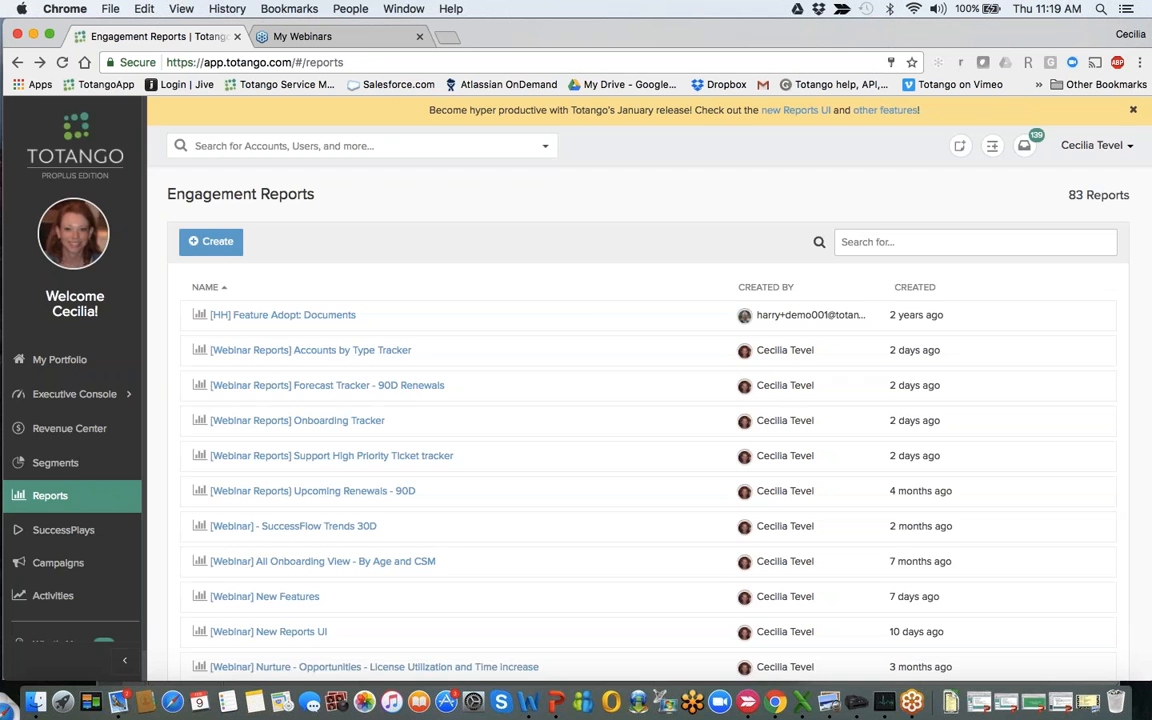
# - Reopen the Accounts by Type Tracker report and examine its Success Manager and Contract Value breakdowns
pyautogui.click(350, 352)
pyautogui.scroll(-5, 725, 455)
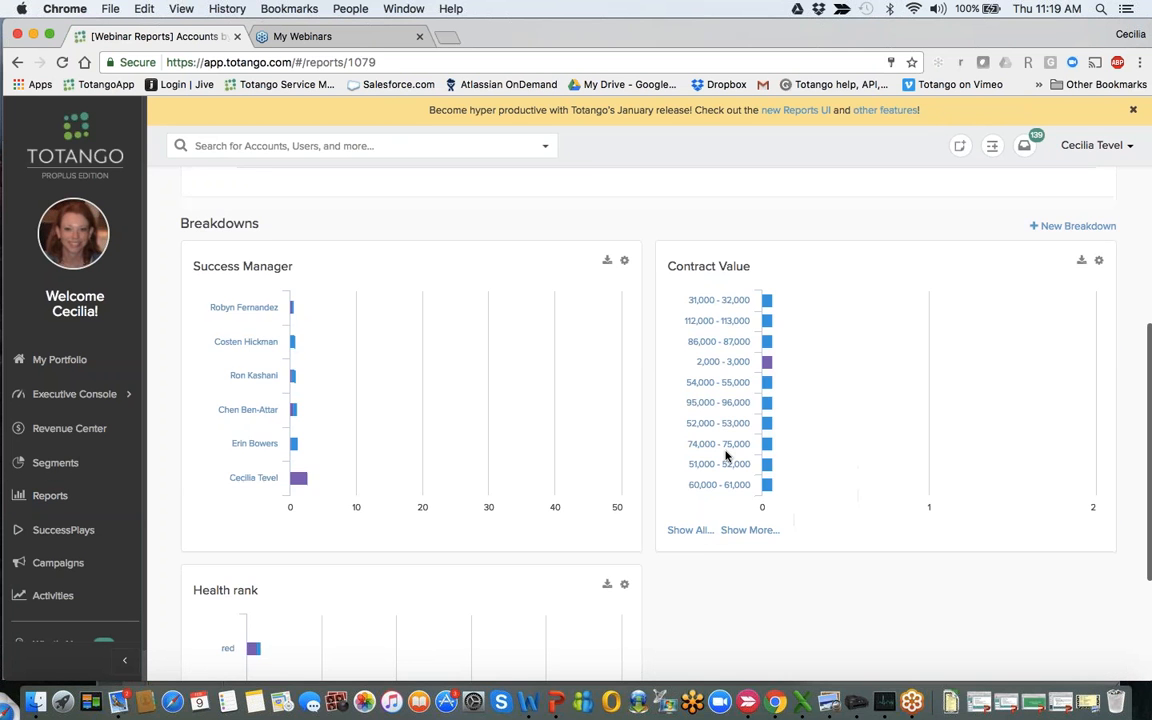
pyautogui.scroll(-1, 725, 455)
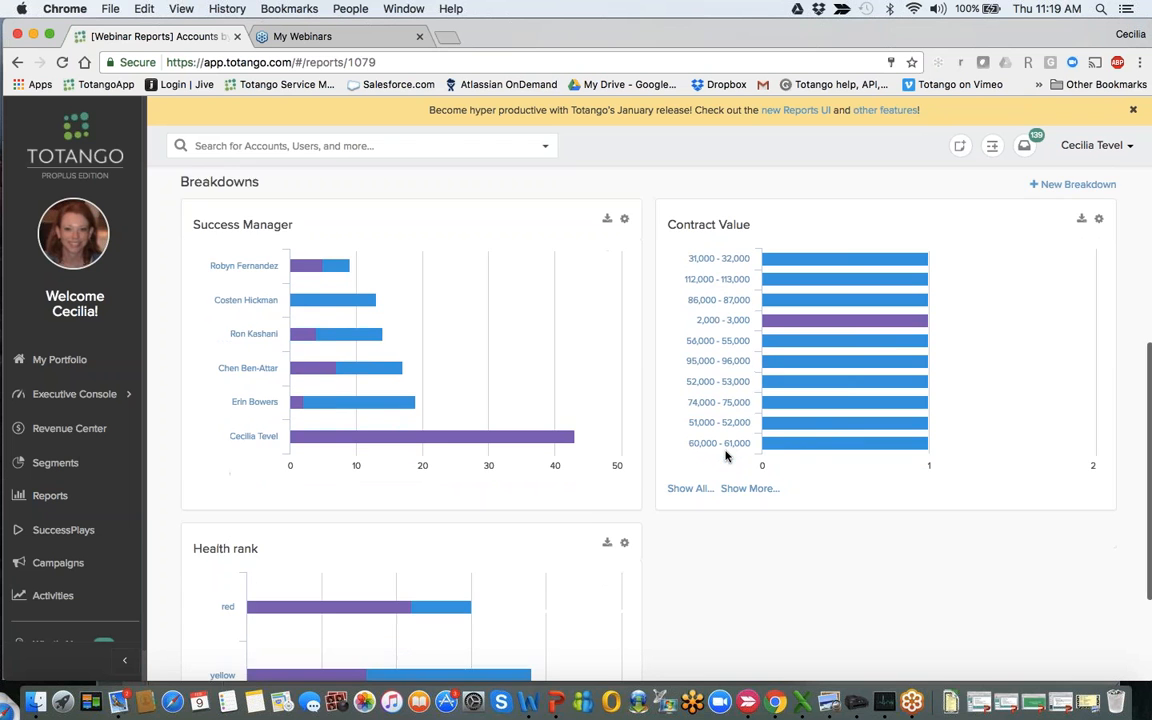
pyautogui.scroll(-2, 725, 455)
pyautogui.scroll(2, 725, 455)
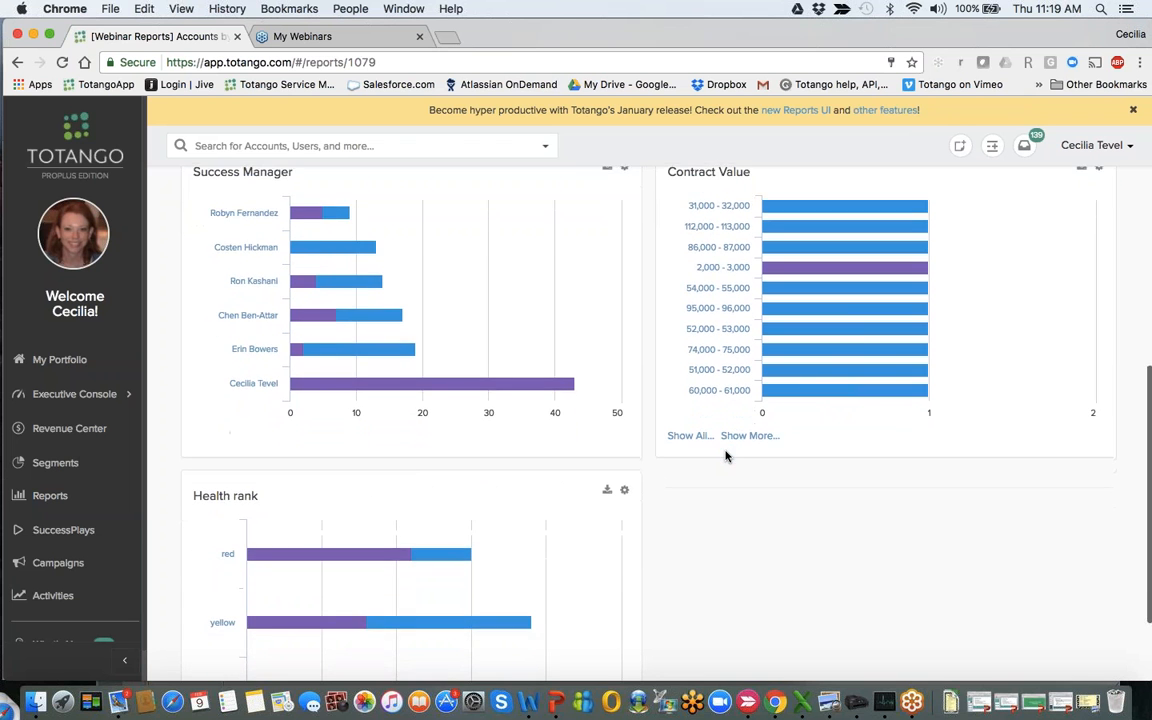
pyautogui.scroll(1, 725, 455)
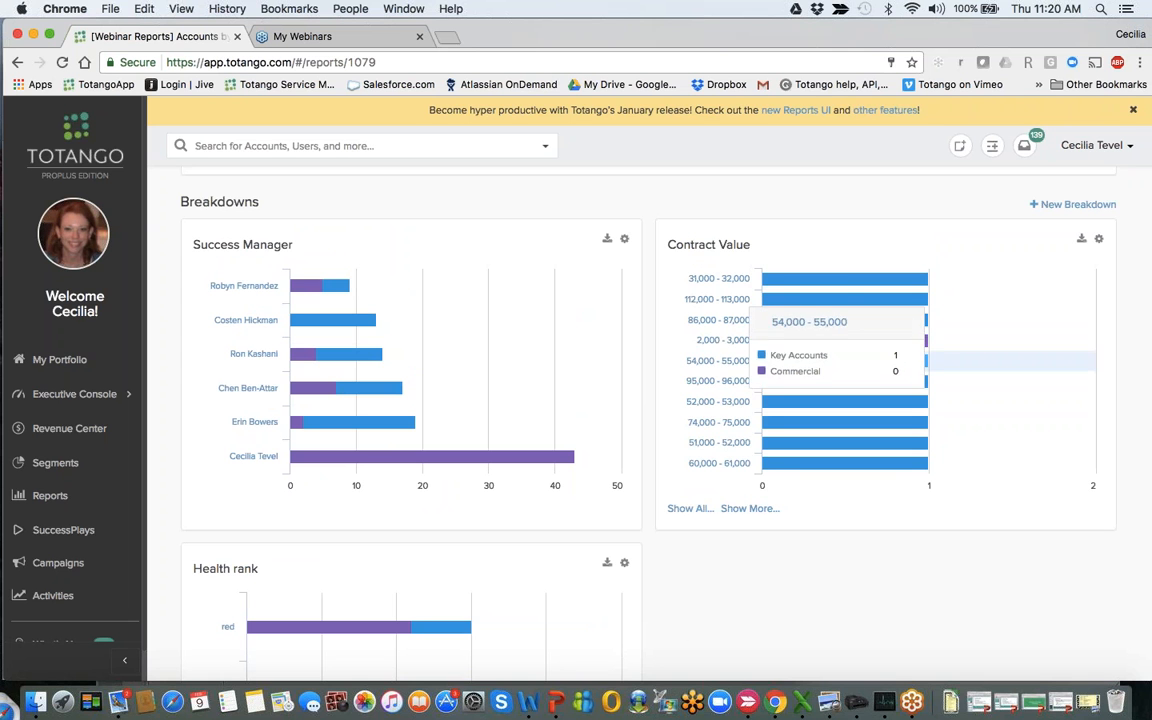
# - Examine the Key Accounts and Commercial split for the green, yellow and red ranks in the Health rank breakdown
pyautogui.scroll(-5, 808, 440)
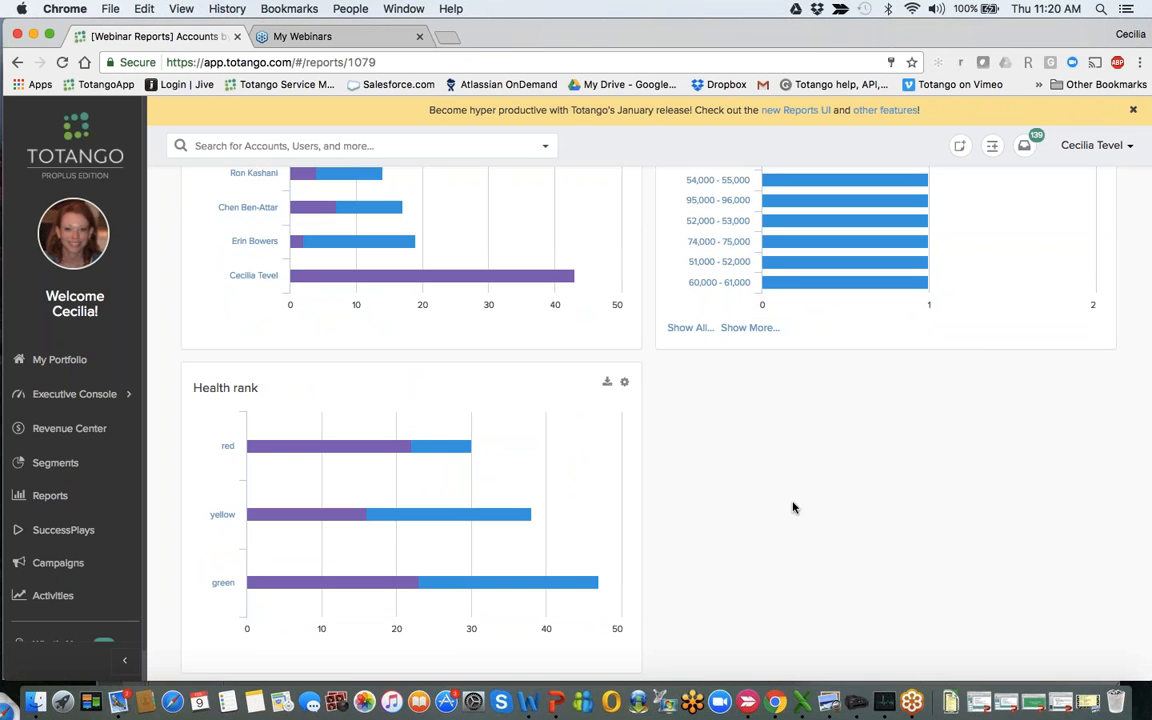
pyautogui.moveTo(368, 571)
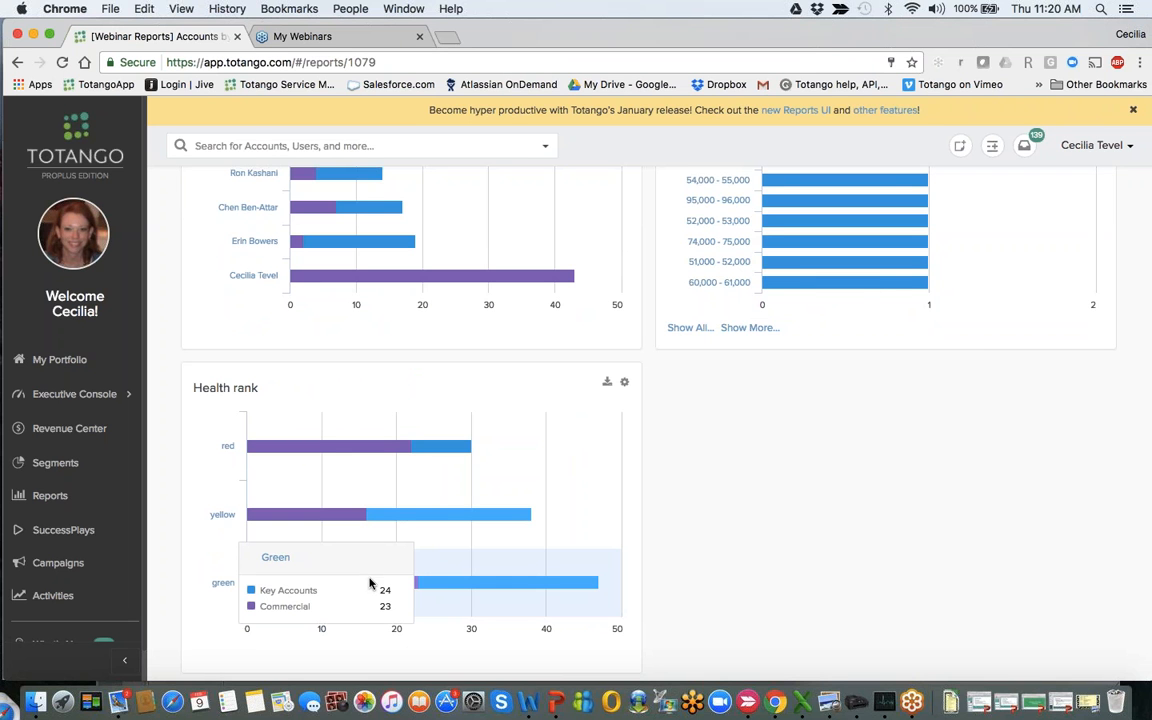
pyautogui.moveTo(337, 528)
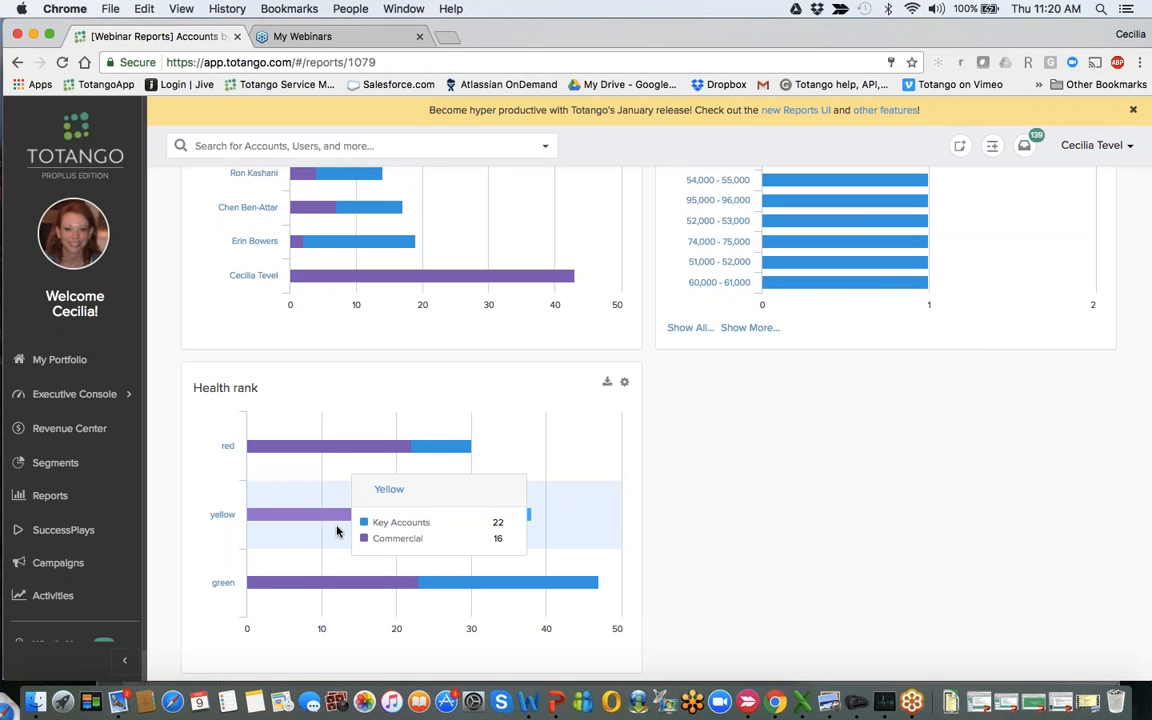
pyautogui.moveTo(335, 475)
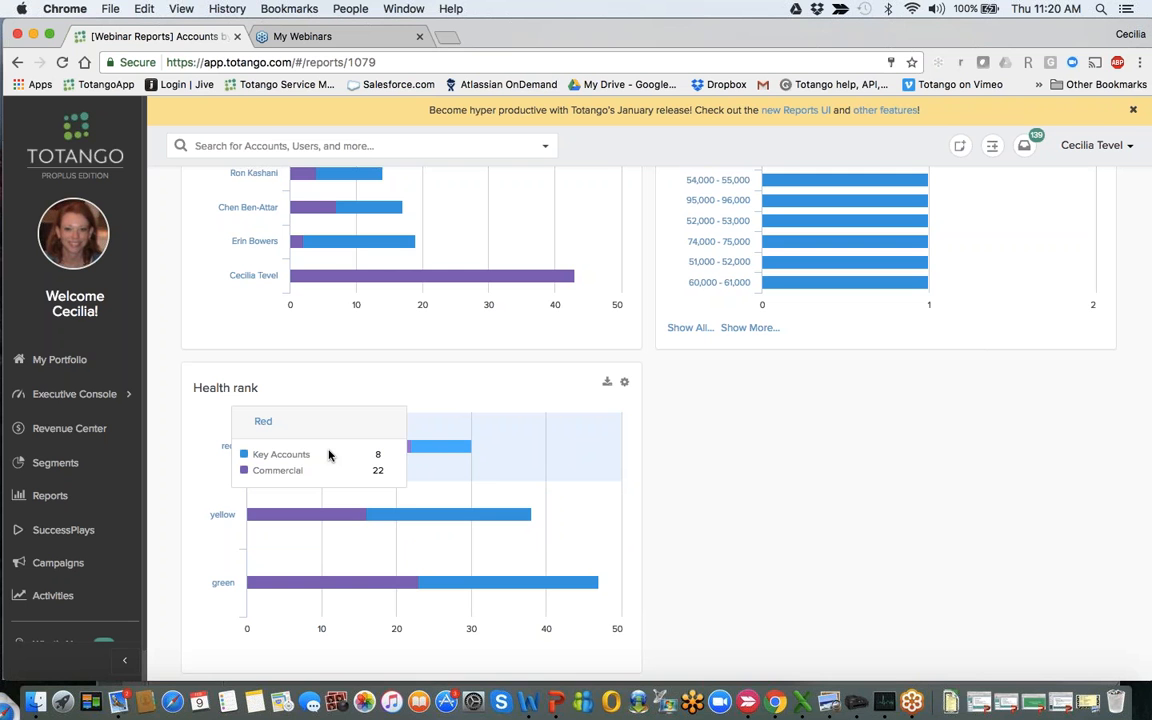
pyautogui.scroll(-1, 759, 455)
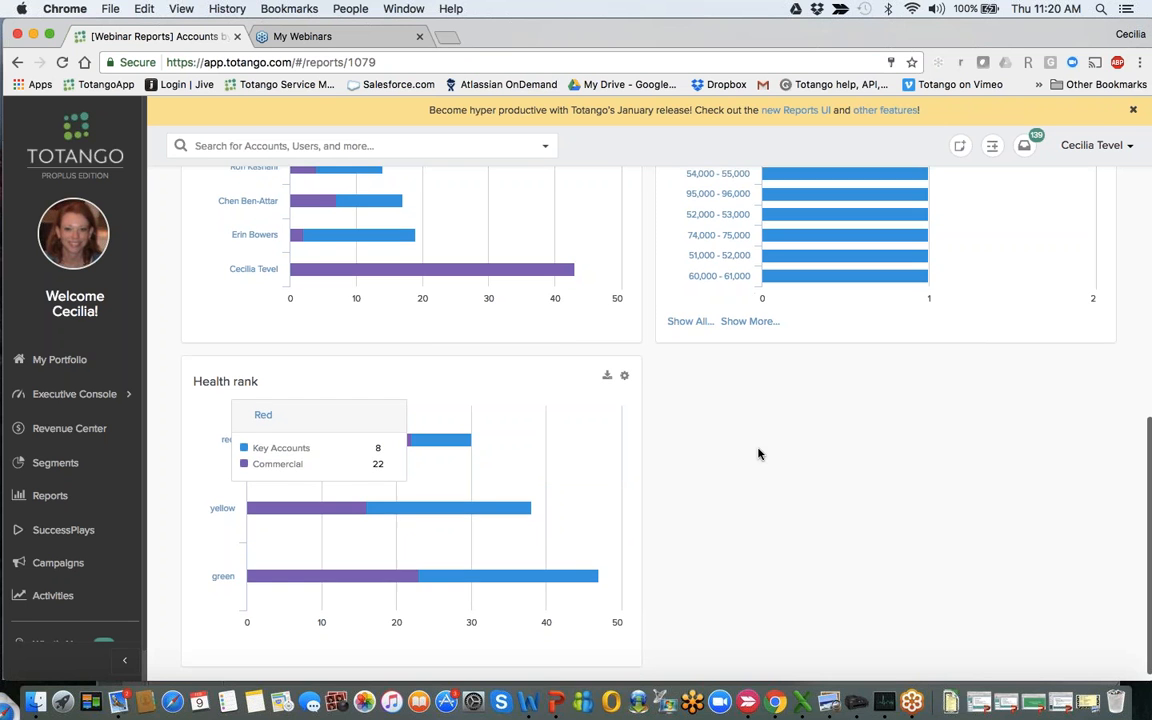
pyautogui.scroll(1, 759, 454)
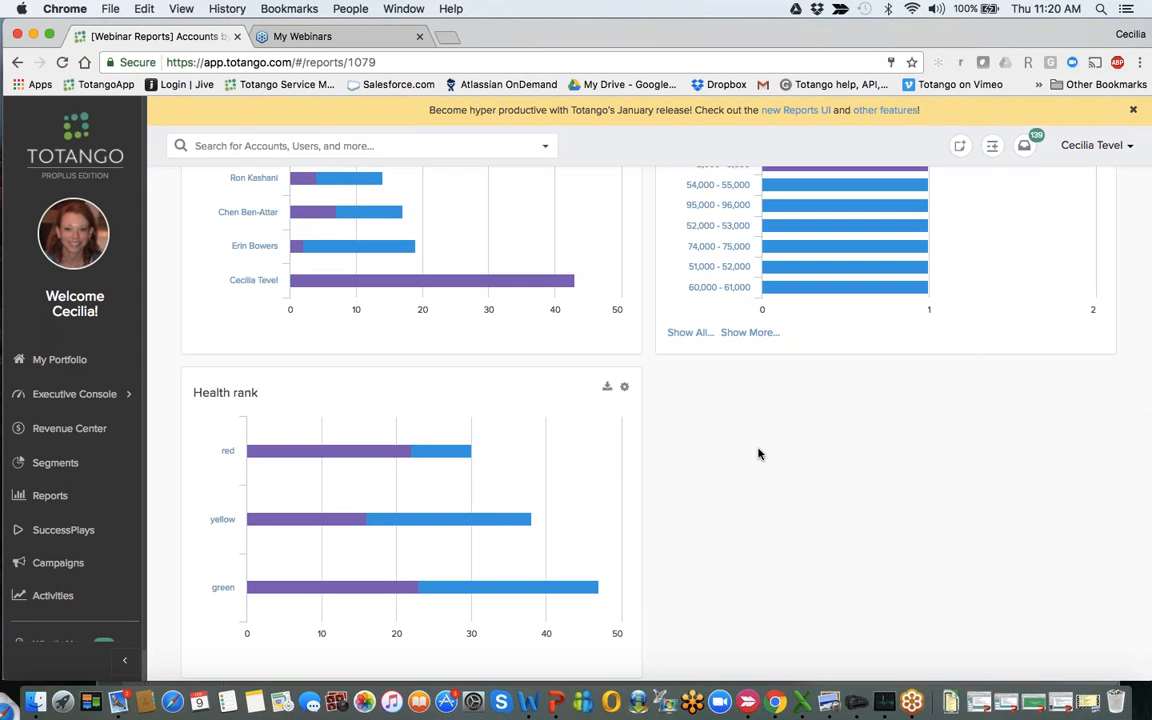
# - View the account drilldown for the red Key Accounts in the Health rank breakdown, close it and return to the reports list
pyautogui.moveTo(458, 468)
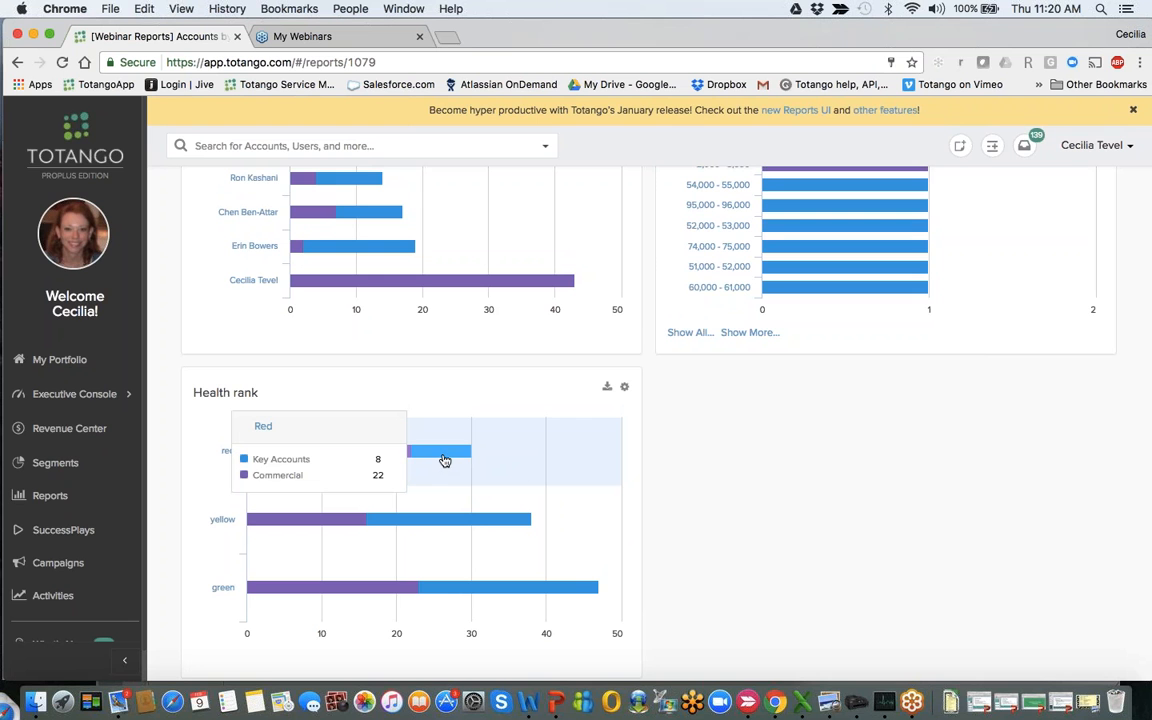
pyautogui.click(445, 460)
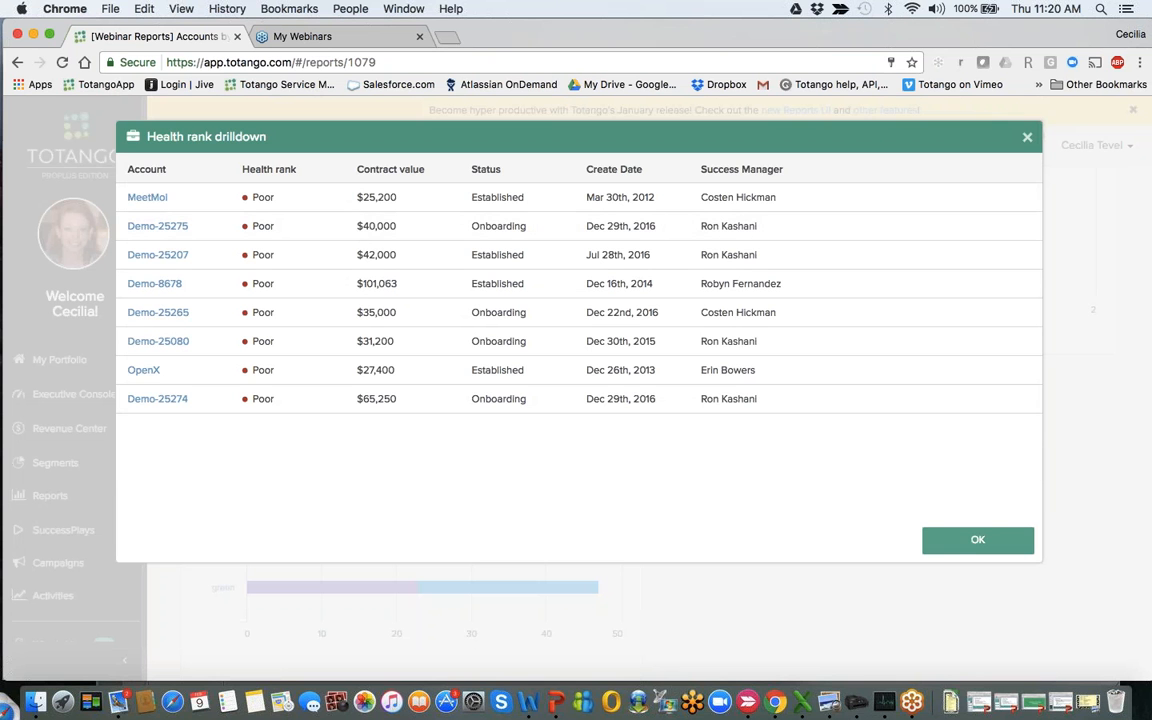
pyautogui.click(977, 544)
pyautogui.scroll(15, 406, 306)
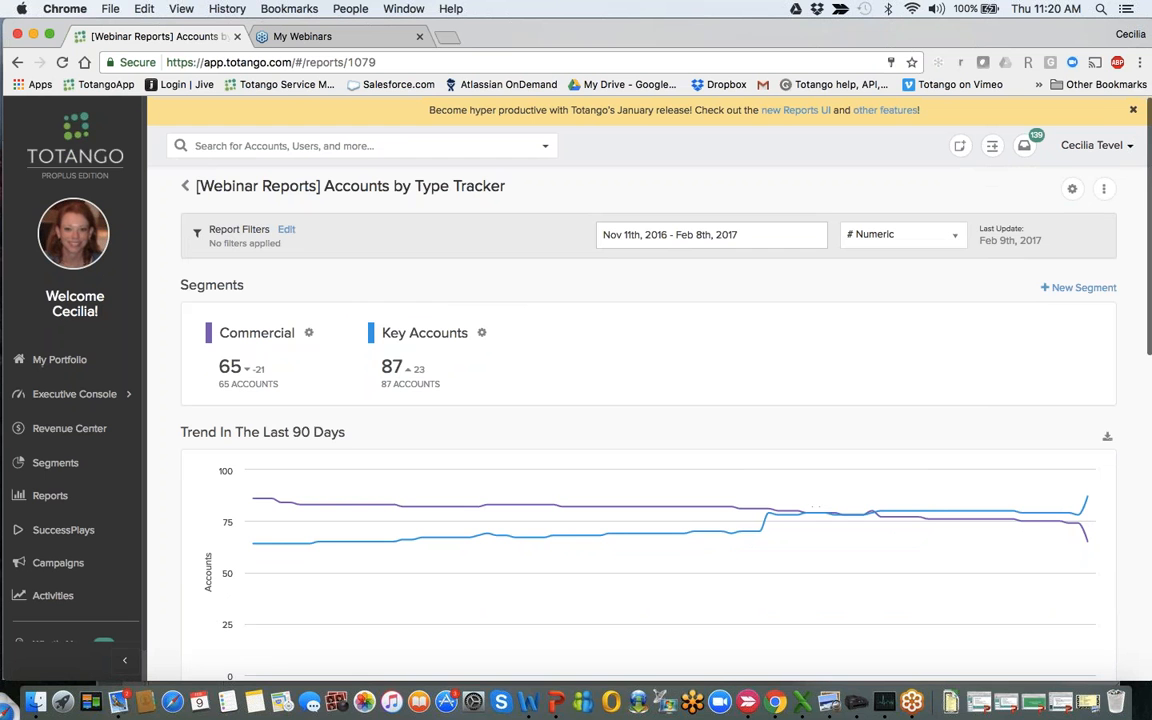
pyautogui.click(185, 186)
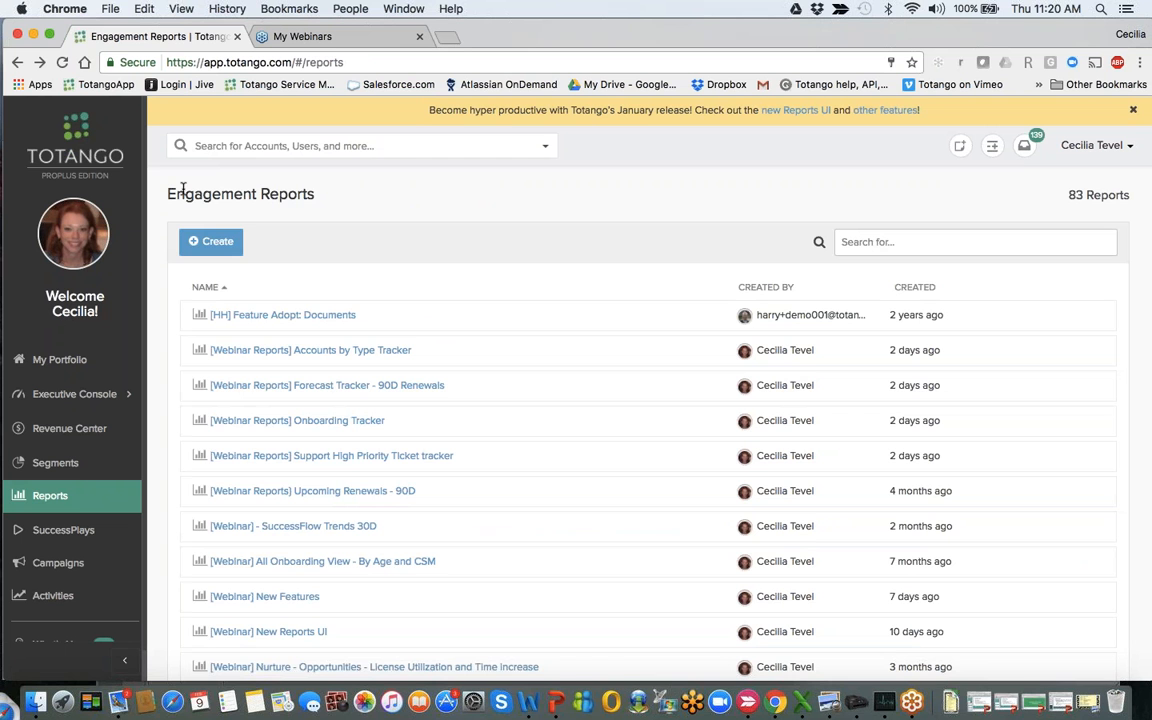
# - View the Upcoming Renewals - 90D report's trend and its Success Manager, Health and Contract Value breakdowns, and return to the reports list
pyautogui.click(276, 491)
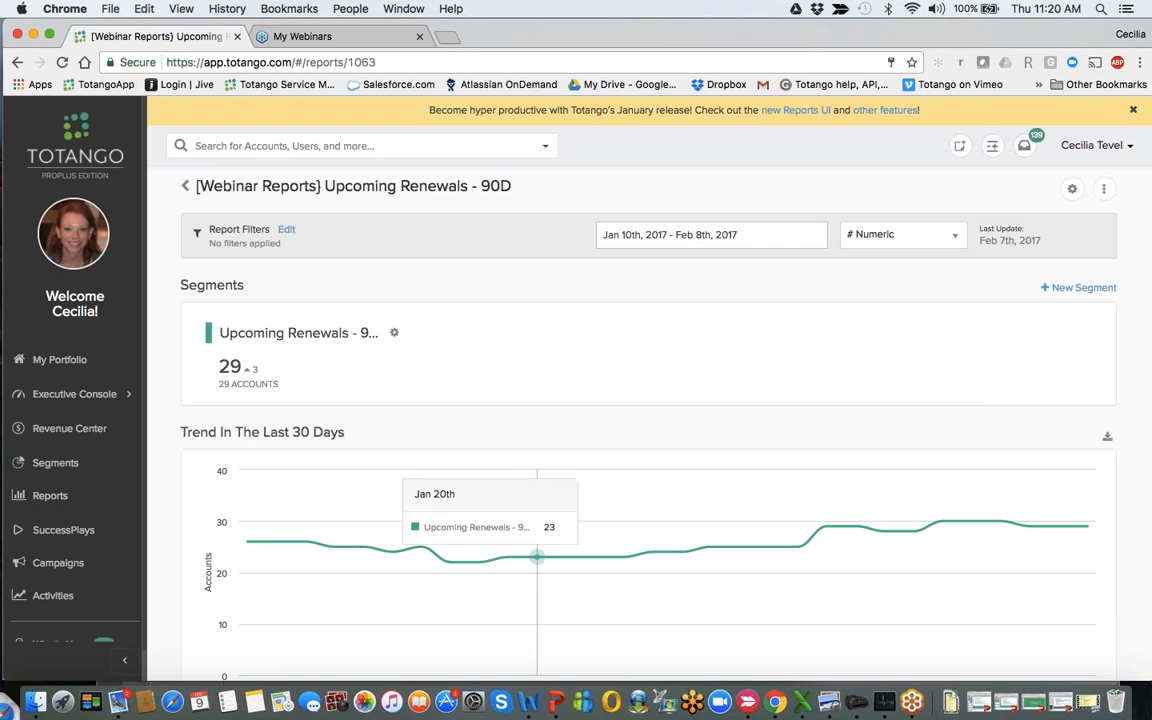
pyautogui.scroll(-5, 827, 530)
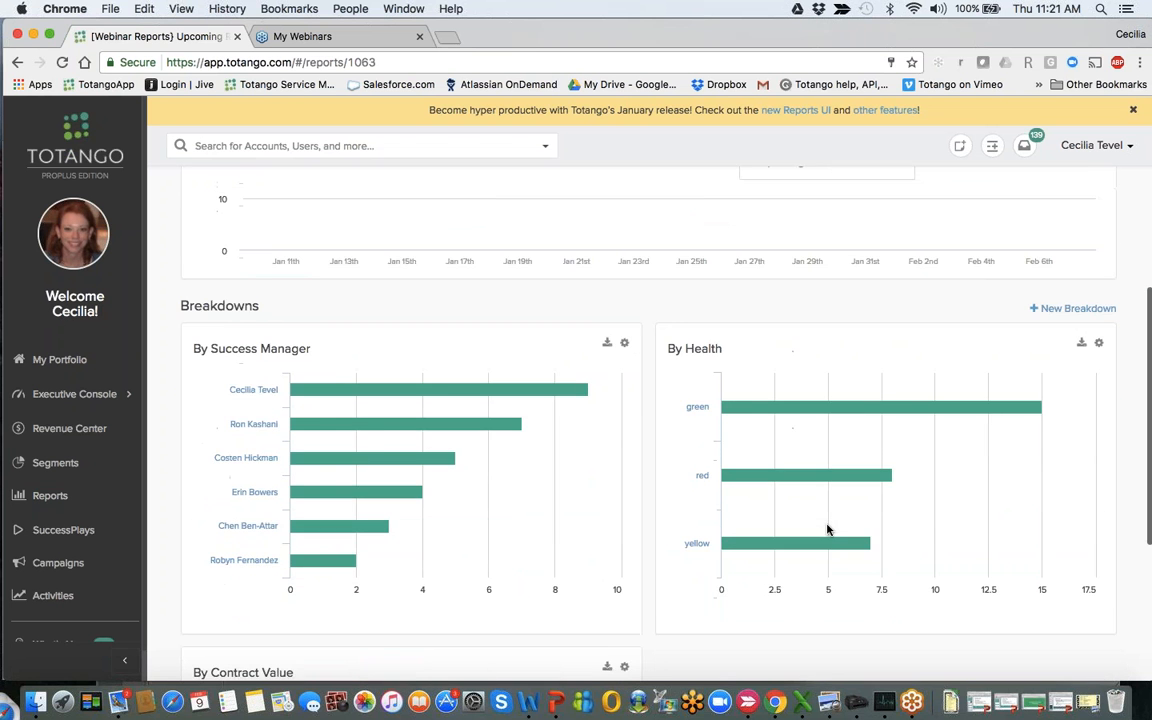
pyautogui.scroll(-2, 827, 530)
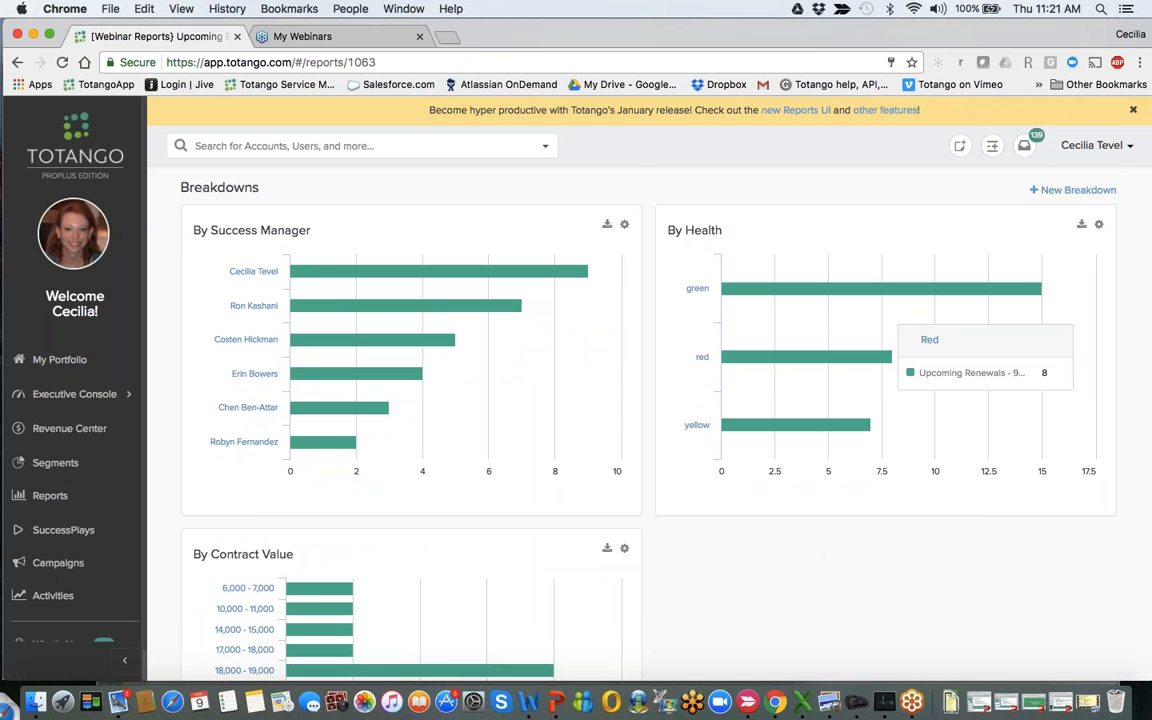
pyautogui.scroll(-2, 747, 368)
pyautogui.scroll(-4, 640, 400)
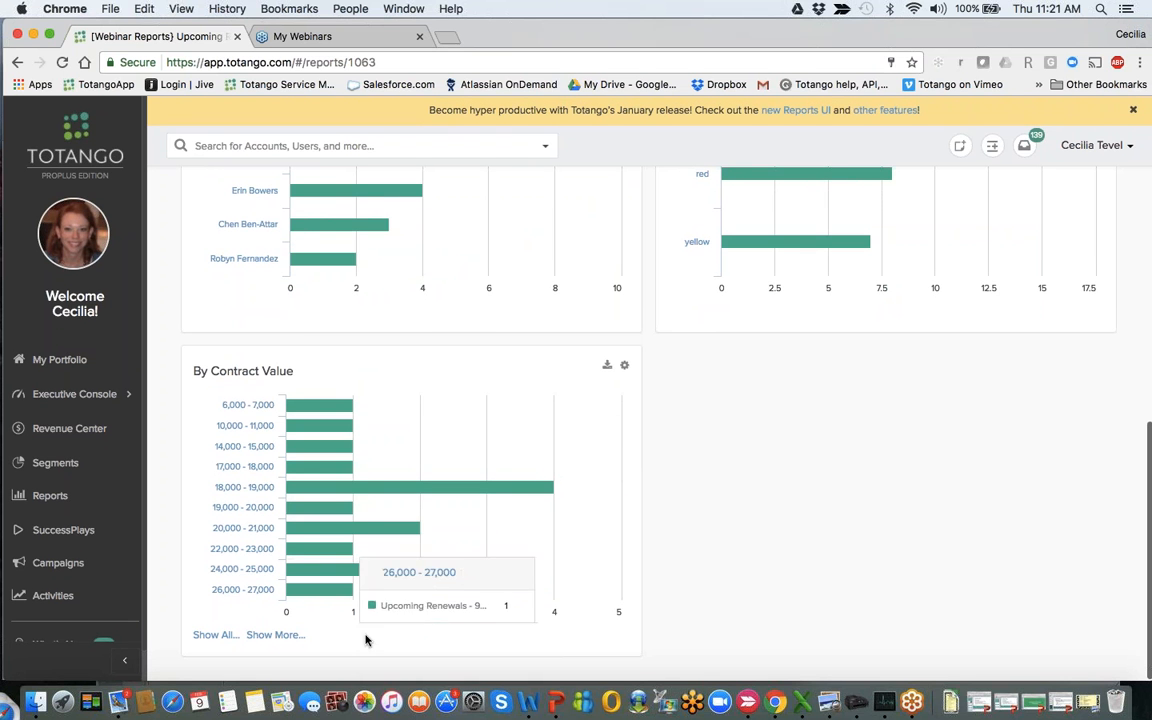
pyautogui.scroll(10, 679, 391)
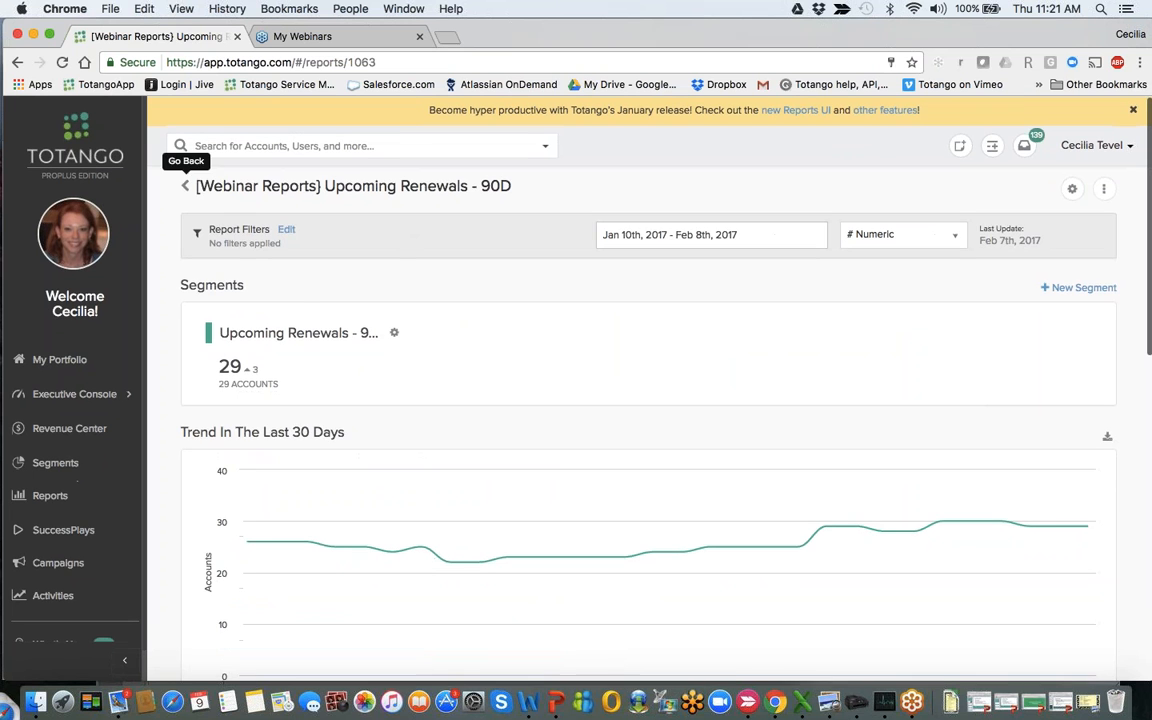
pyautogui.click(185, 187)
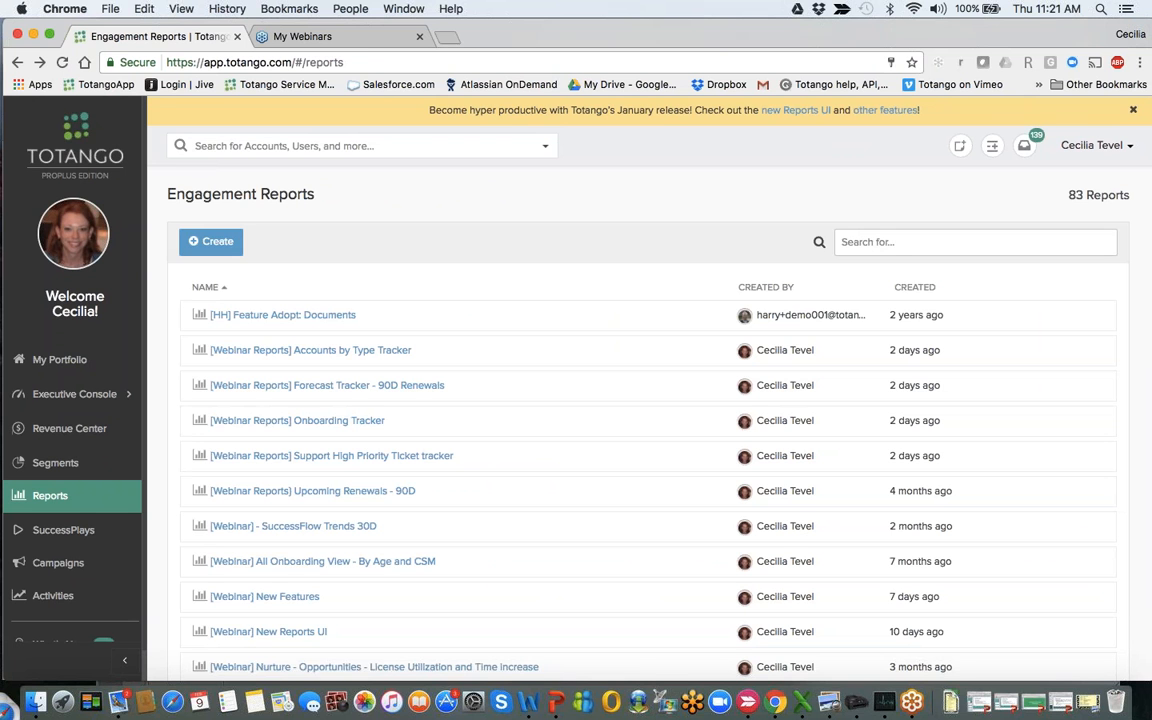
# - Create a new report and add the existing Reference Tracker segment to it, found by searching for "refe"
pyautogui.click(214, 243)
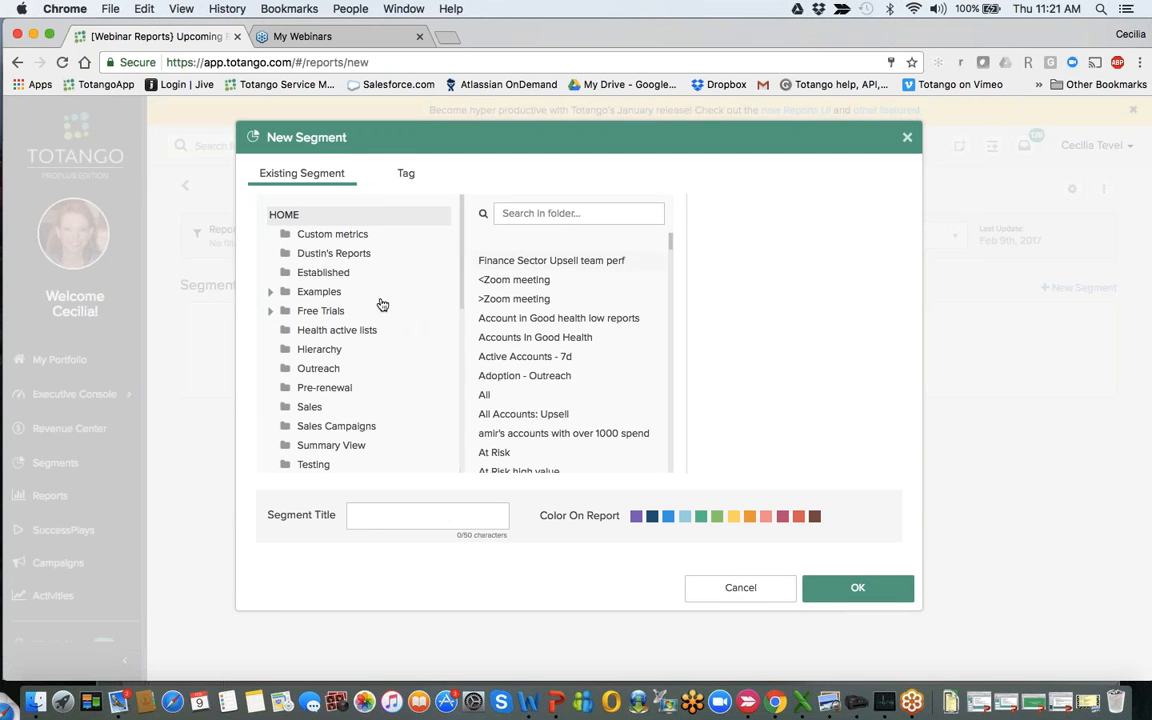
pyautogui.click(569, 212)
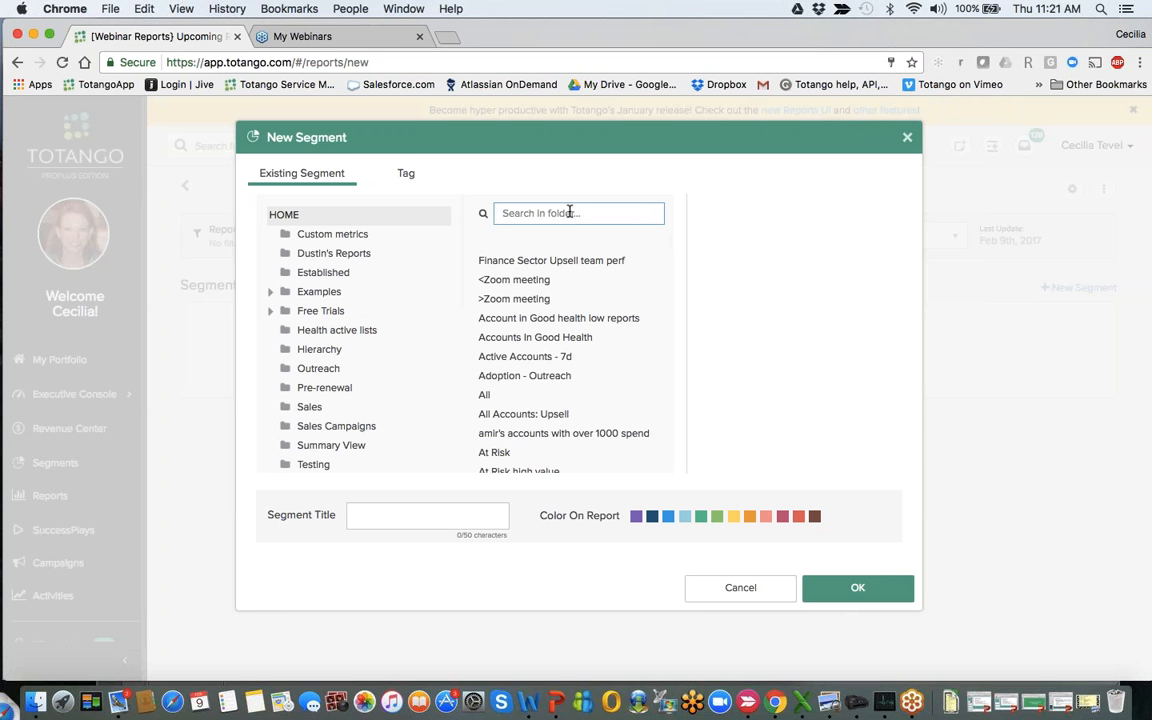
pyautogui.write('refe')
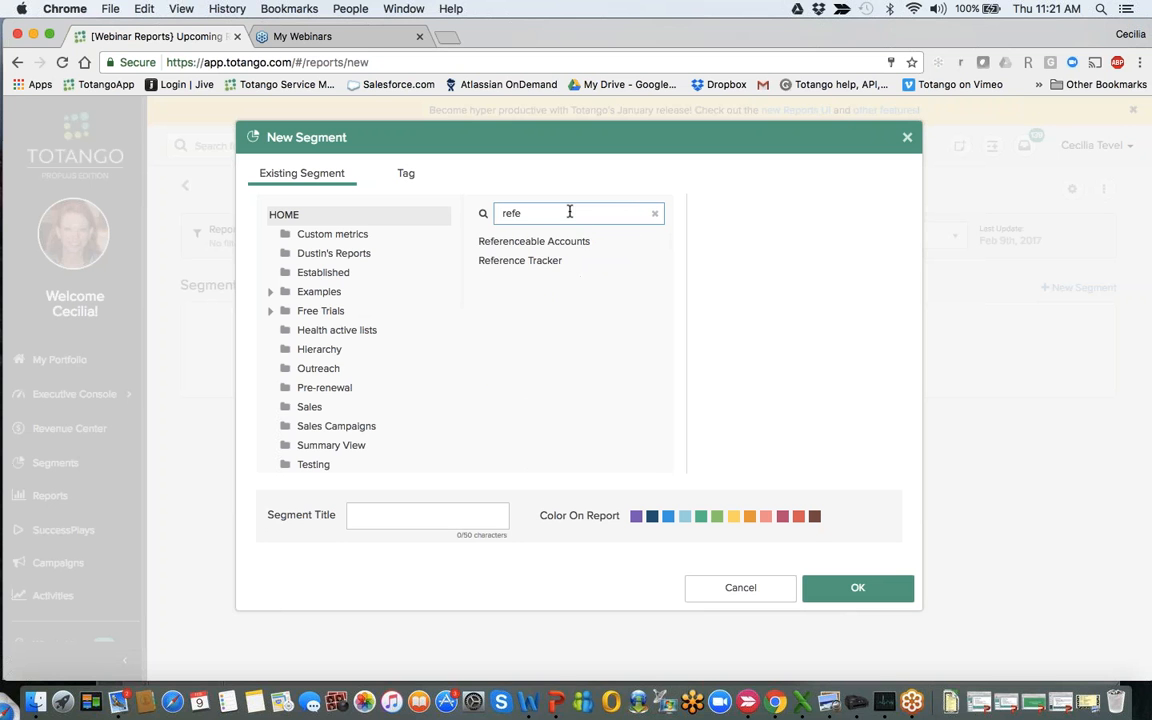
pyautogui.click(546, 266)
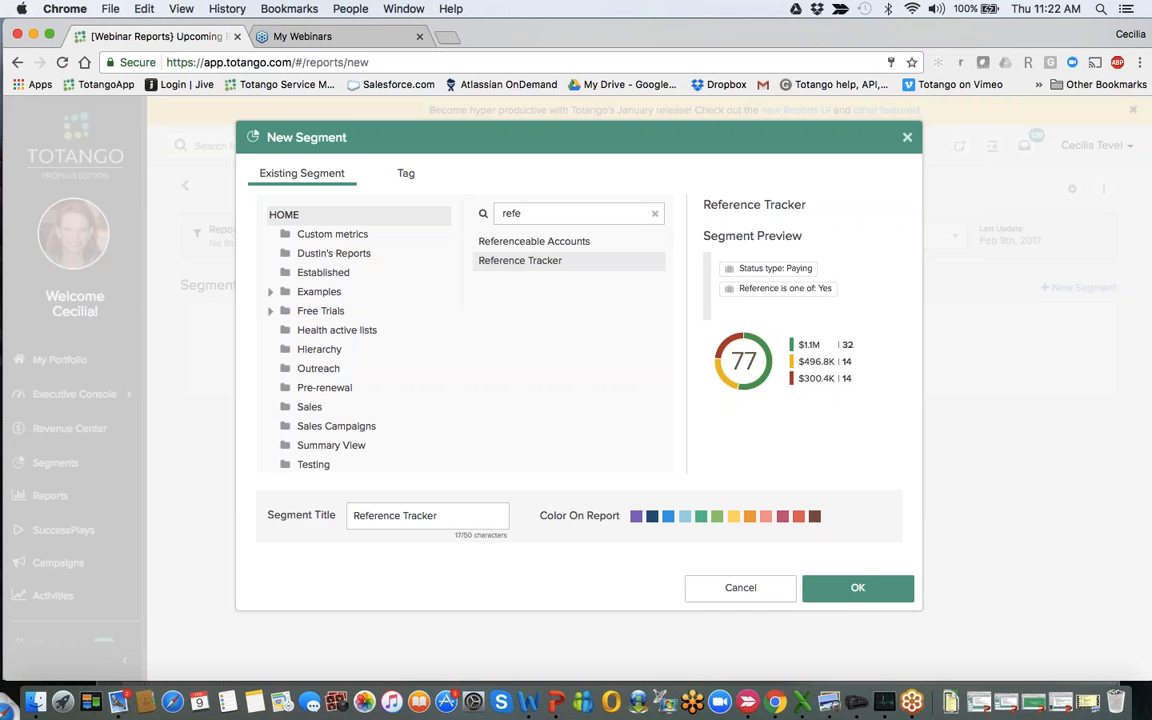
pyautogui.click(854, 597)
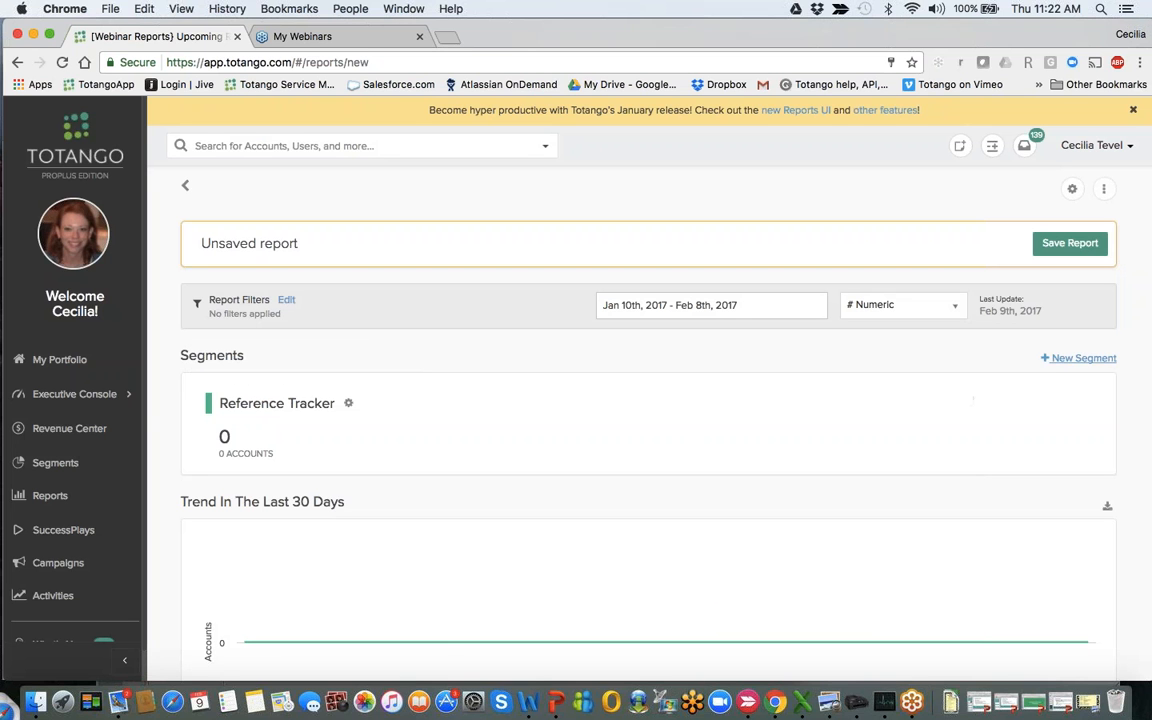
# - Add the existing Referenceable Accounts segment in dark blue and delete the Reference Tracker segment from the report
pyautogui.click(1060, 358)
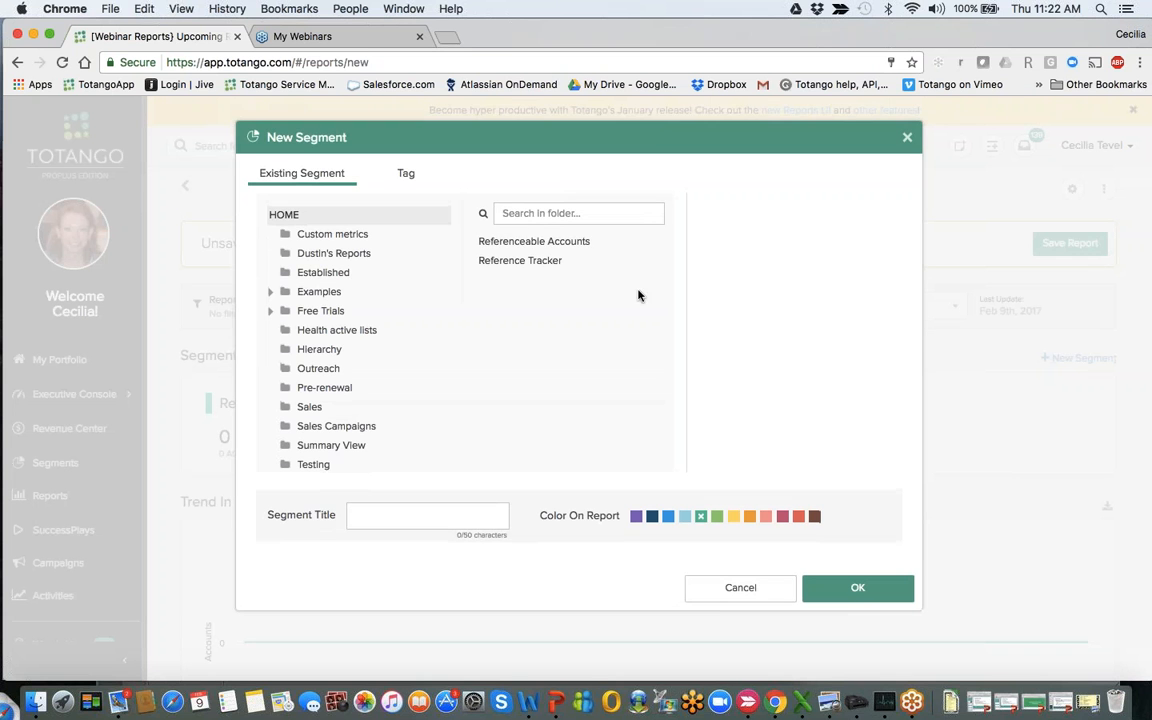
pyautogui.click(549, 244)
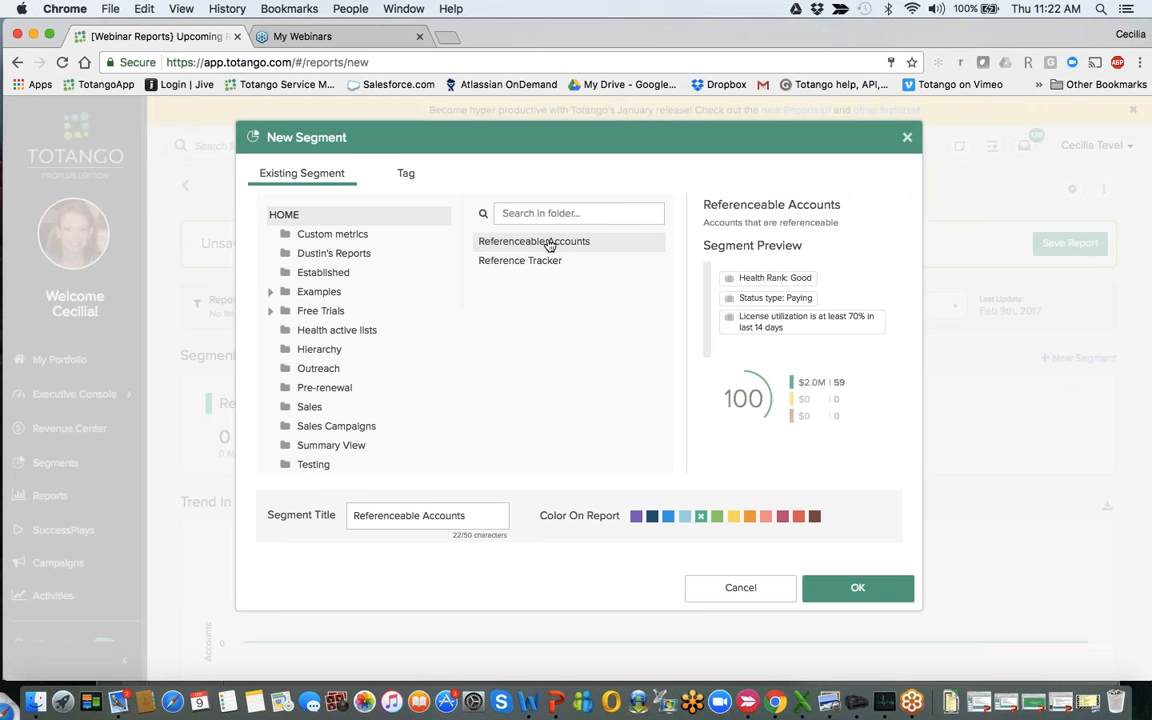
pyautogui.click(841, 594)
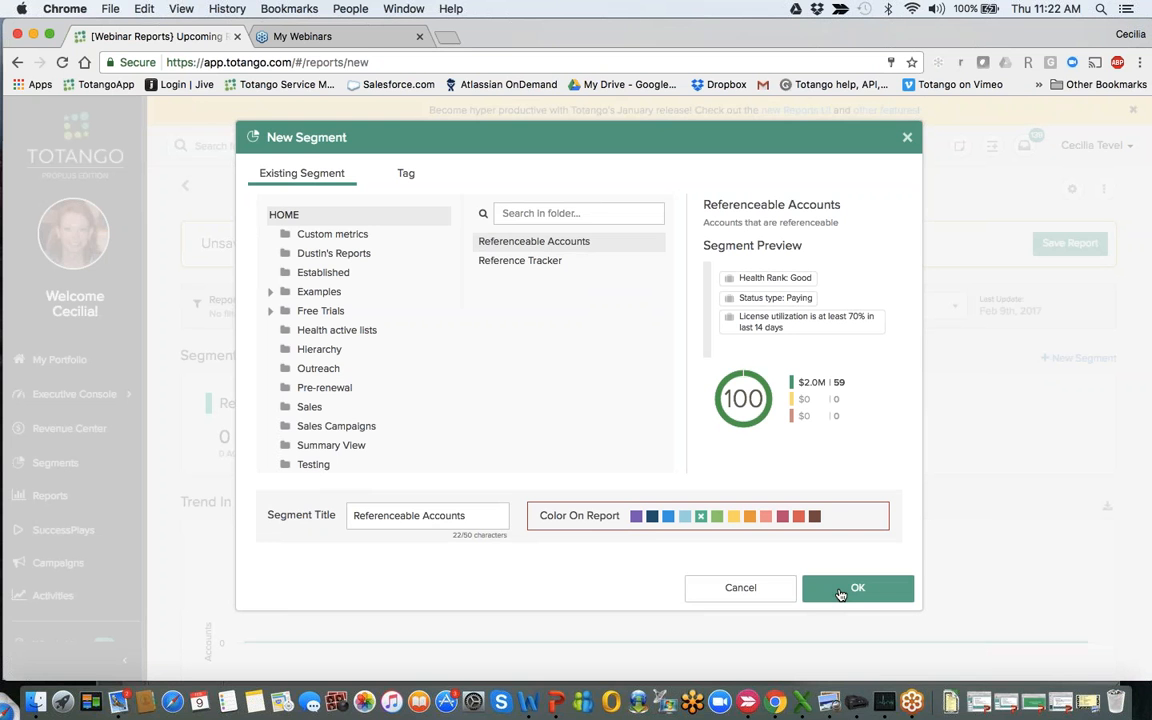
pyautogui.click(652, 516)
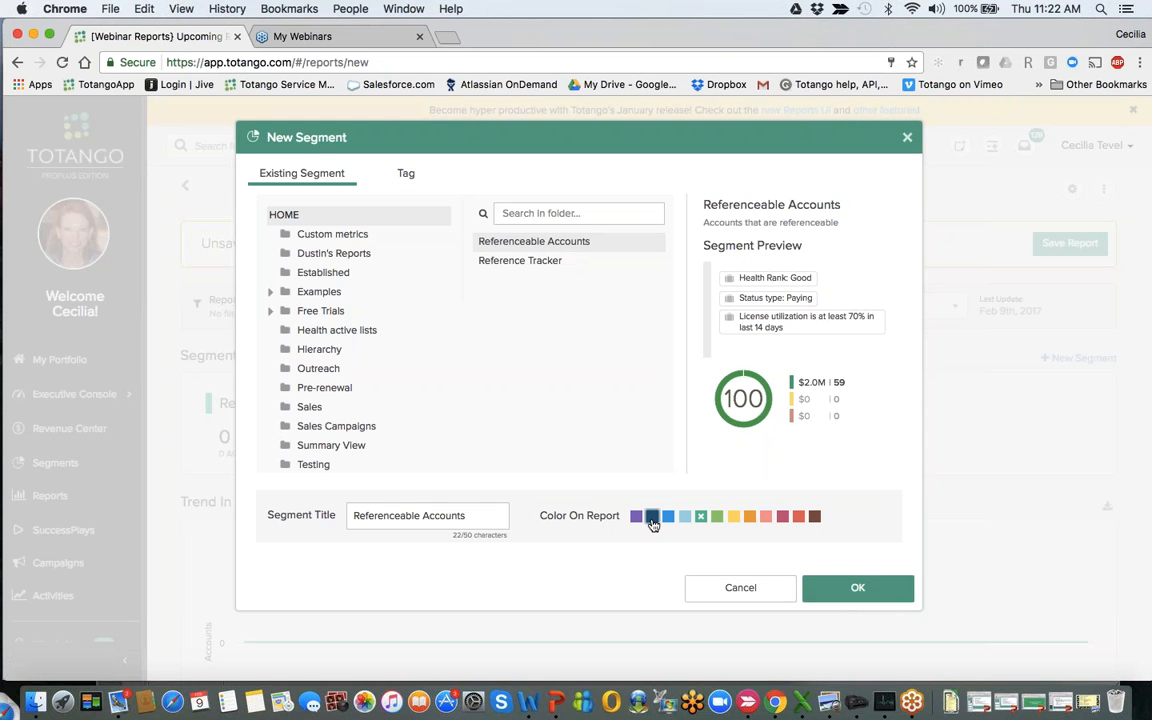
pyautogui.click(857, 588)
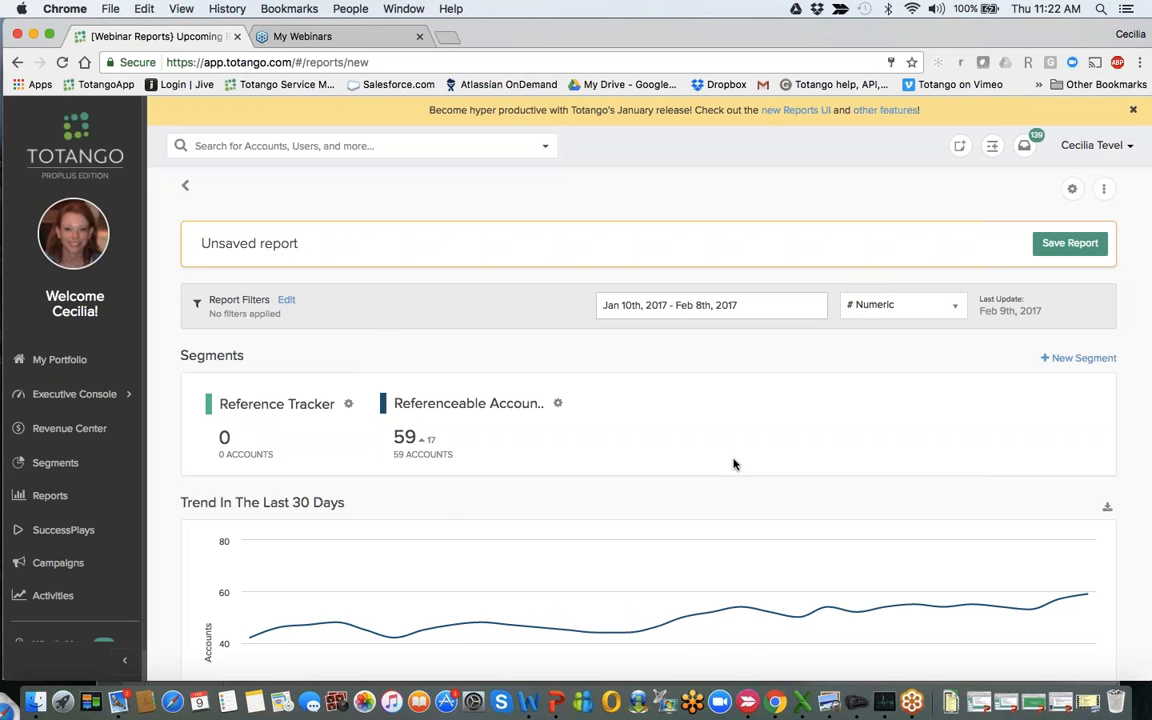
pyautogui.click(348, 403)
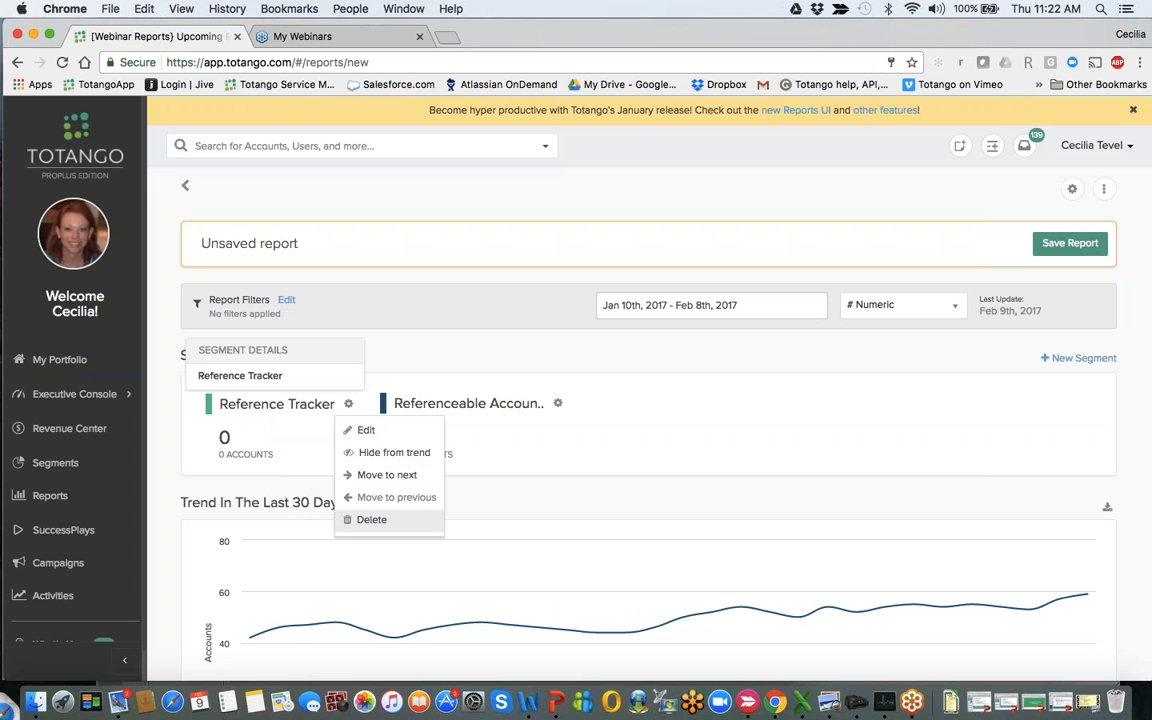
pyautogui.click(371, 519)
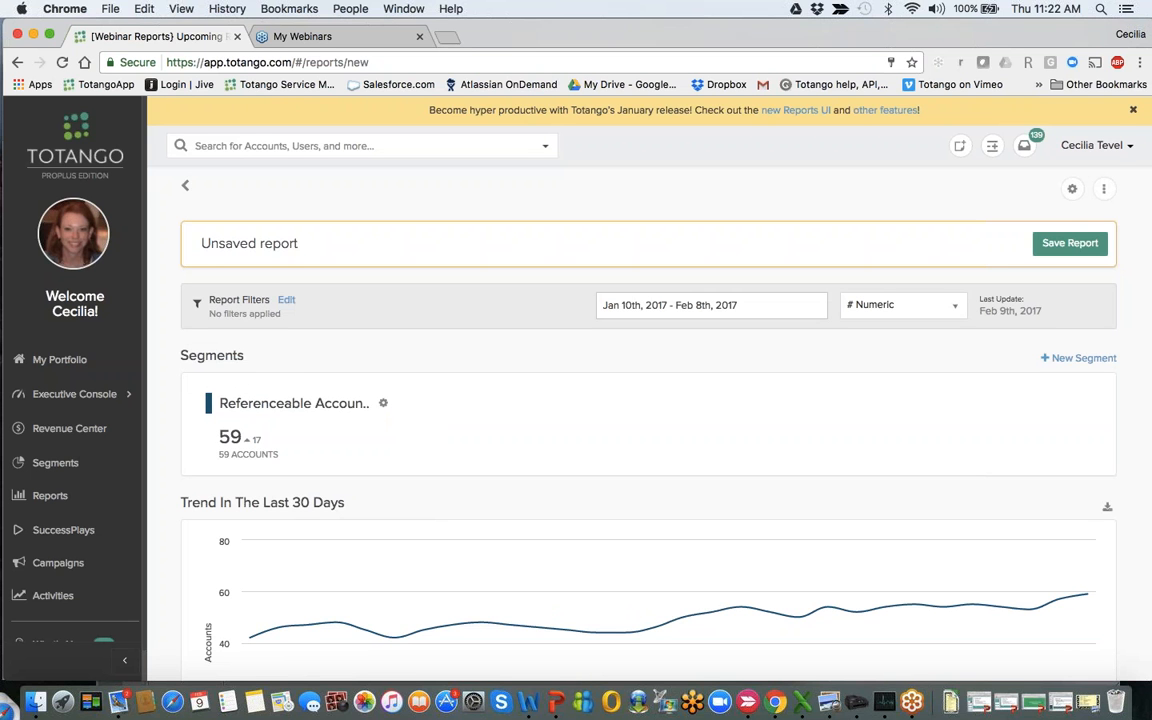
# - Add a Success Manager breakdown to the report, finding the attribute by searching for "suc" and keeping the default display options
pyautogui.scroll(-2, 452, 548)
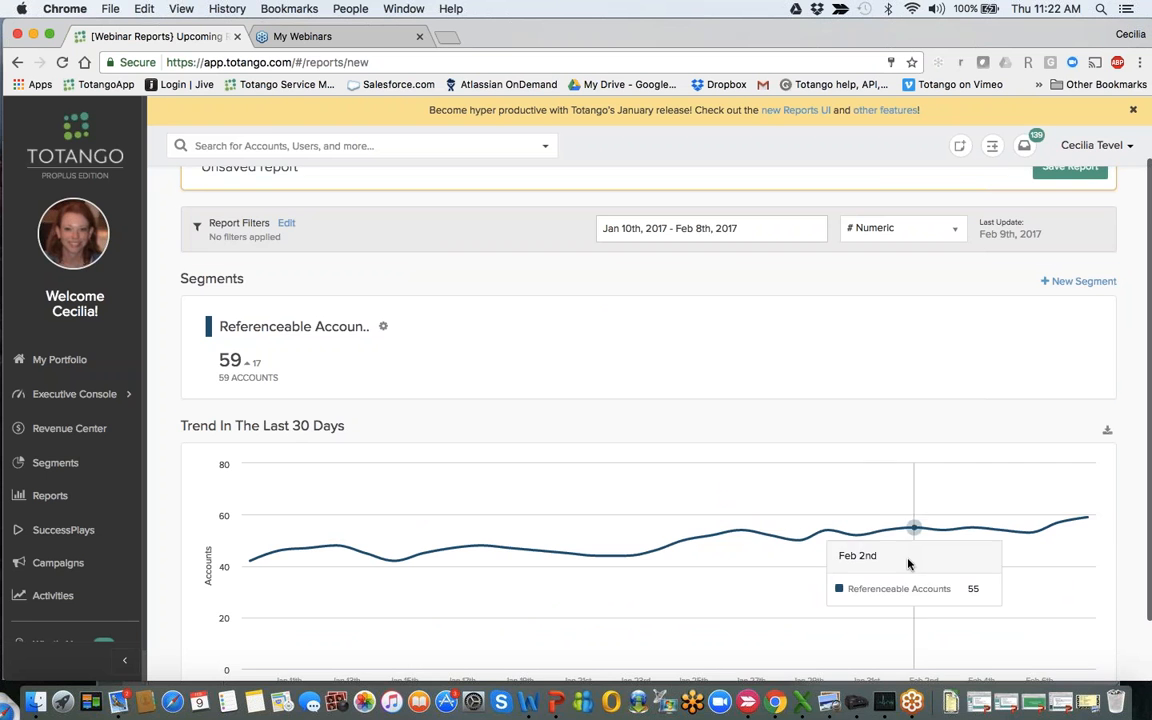
pyautogui.scroll(-2, 908, 563)
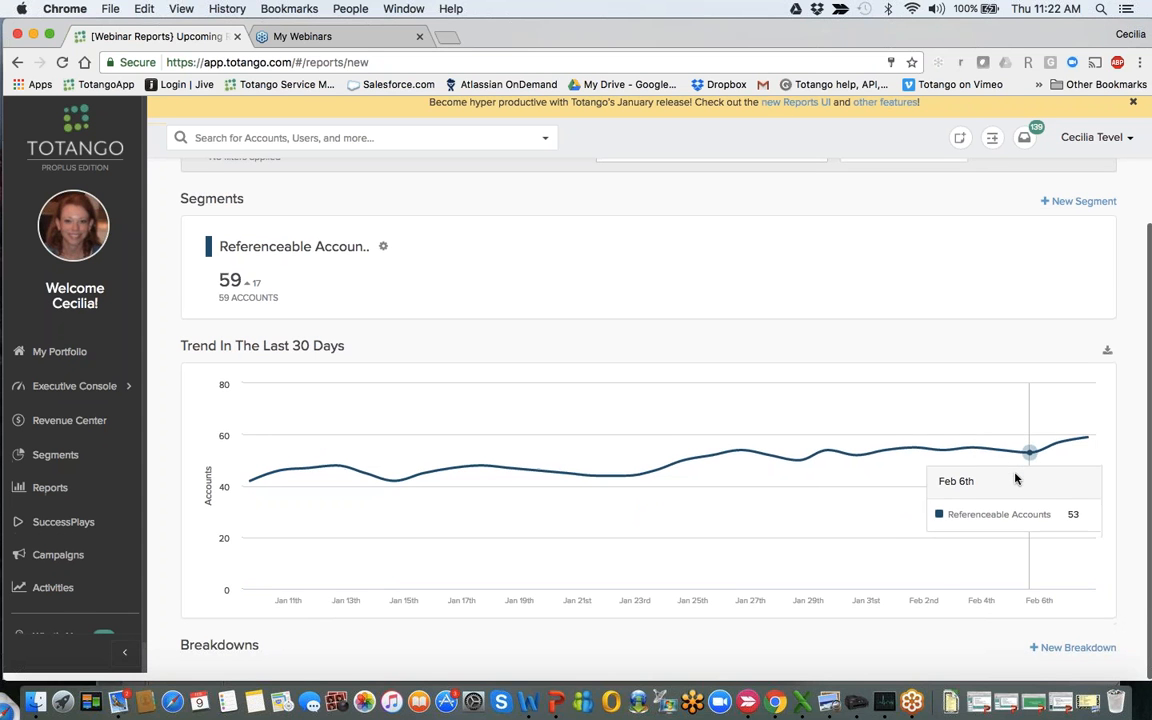
pyautogui.click(1044, 654)
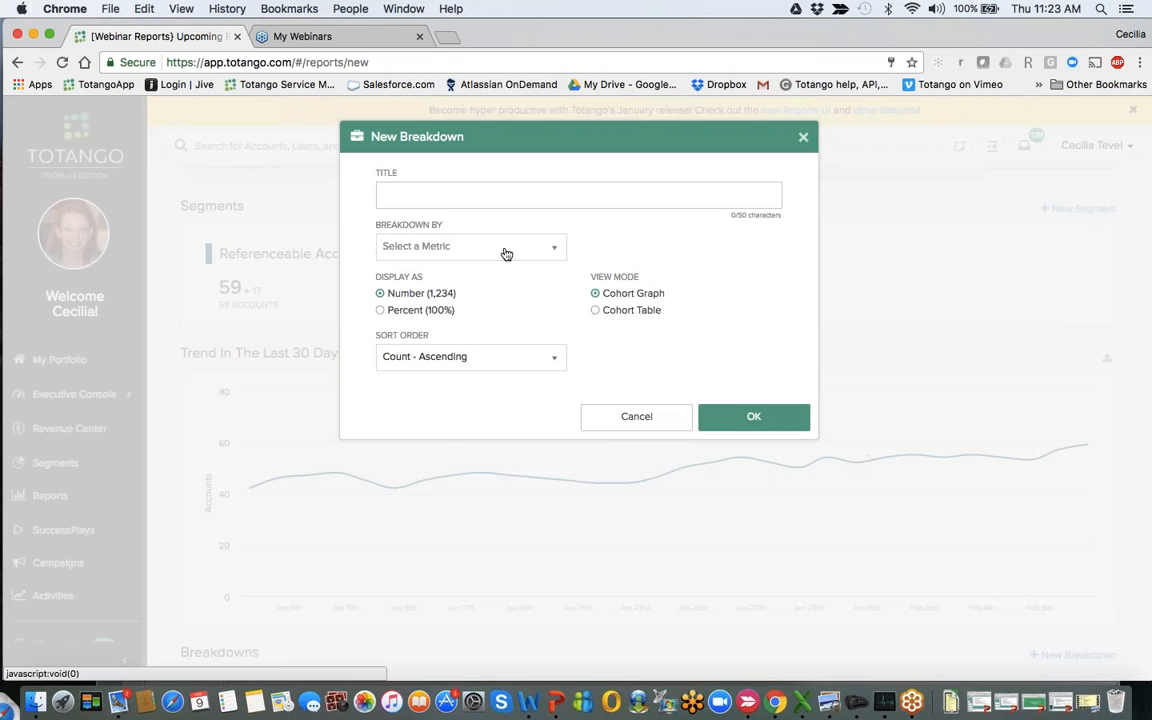
pyautogui.click(506, 253)
pyautogui.write('suc')
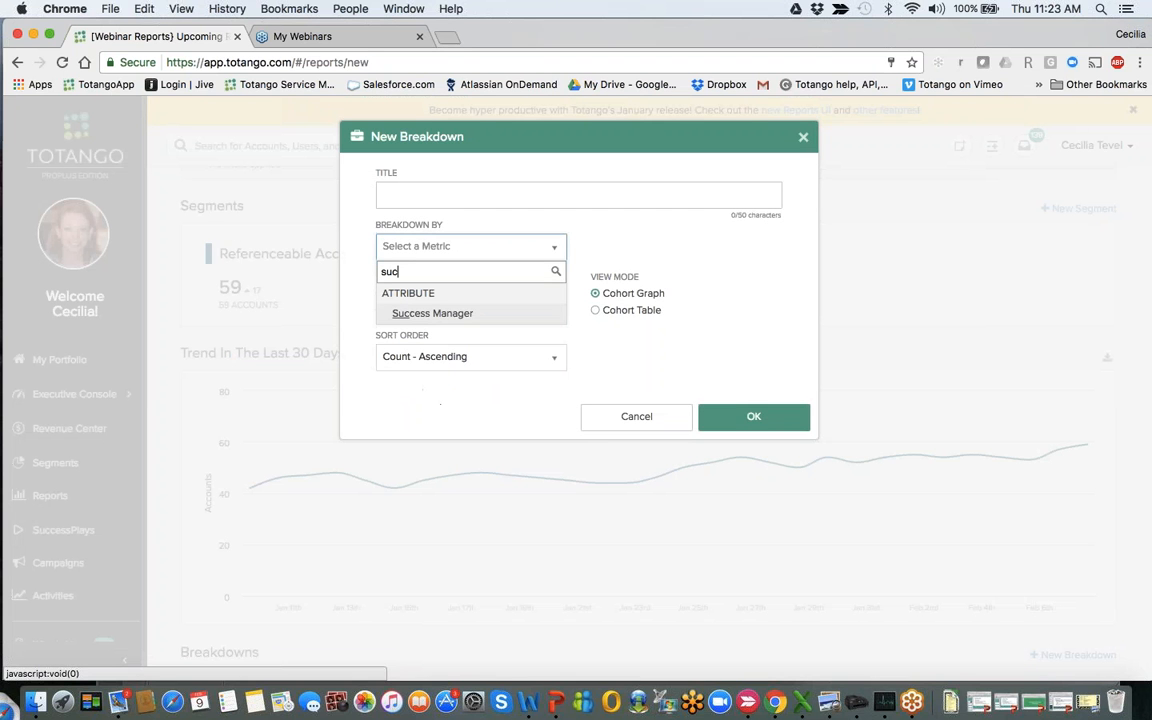
pyautogui.click(476, 314)
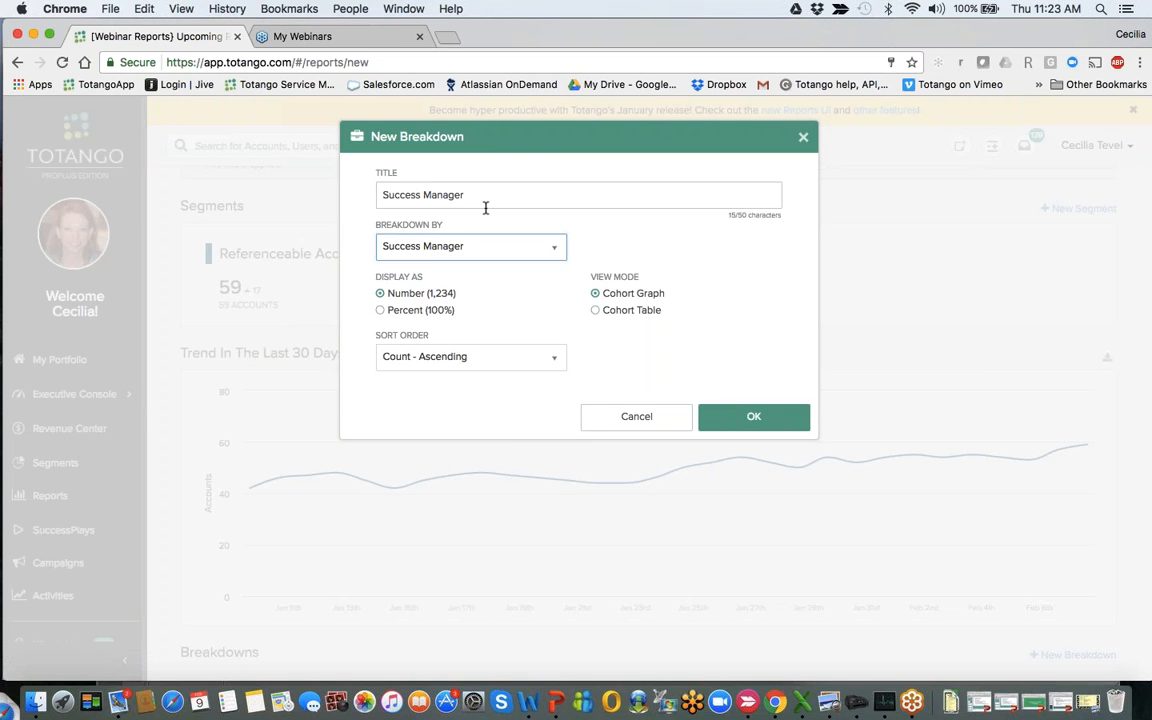
pyautogui.click(770, 418)
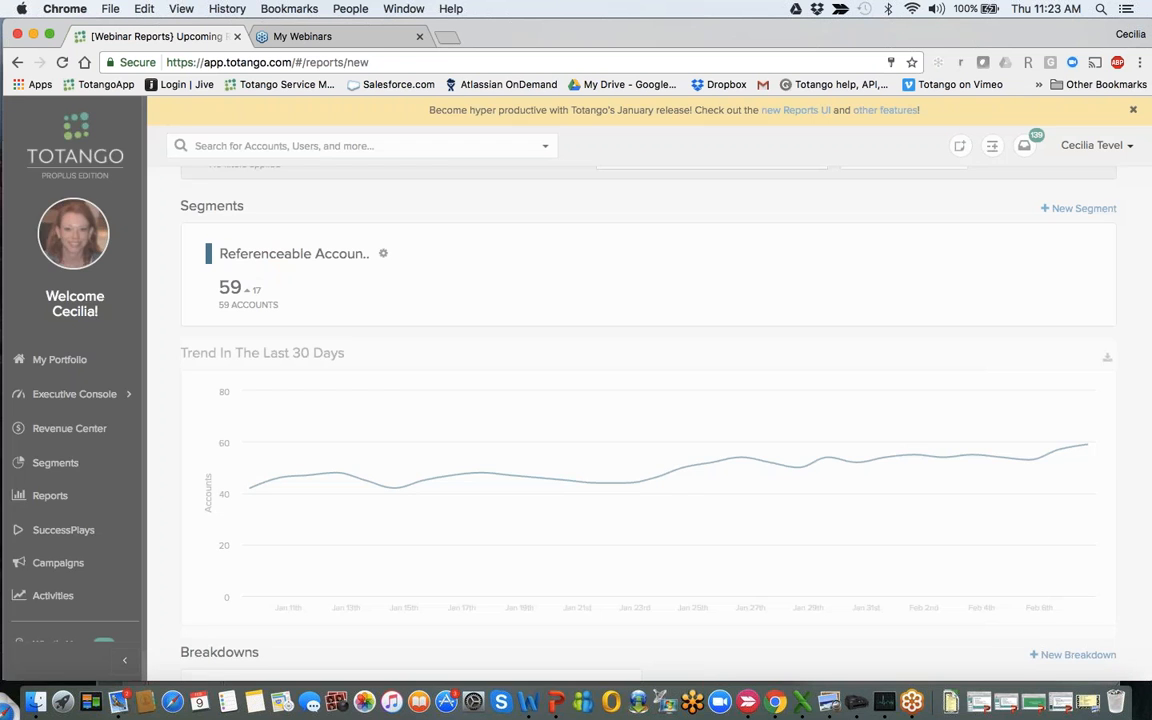
# - Add a Contract Value breakdown sorted by Count - Descending with an interval of 1000, and review its value ranges
pyautogui.scroll(-3, 648, 420)
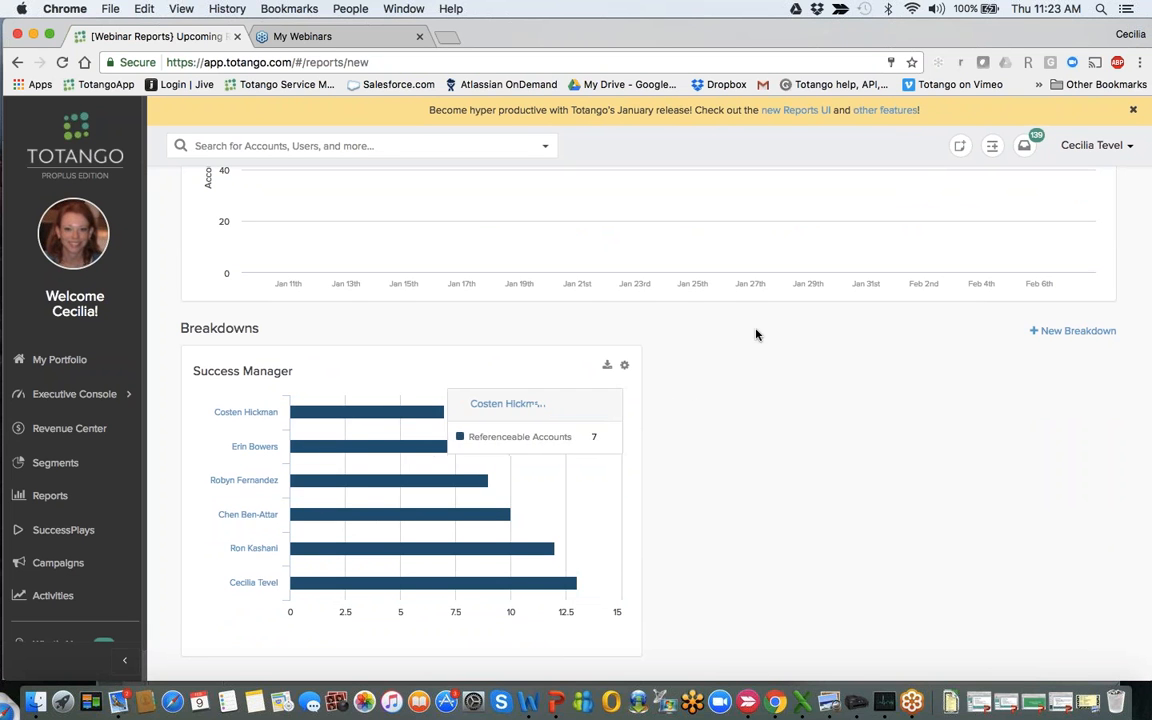
pyautogui.click(1043, 336)
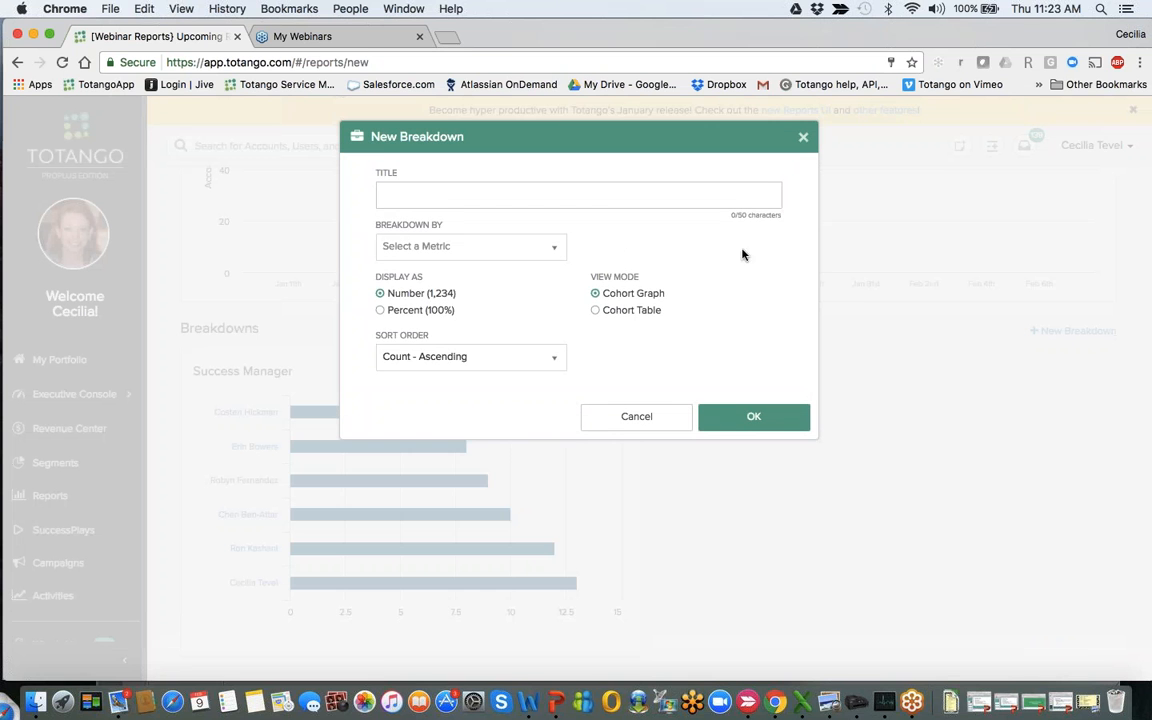
pyautogui.click(425, 248)
pyautogui.write('con')
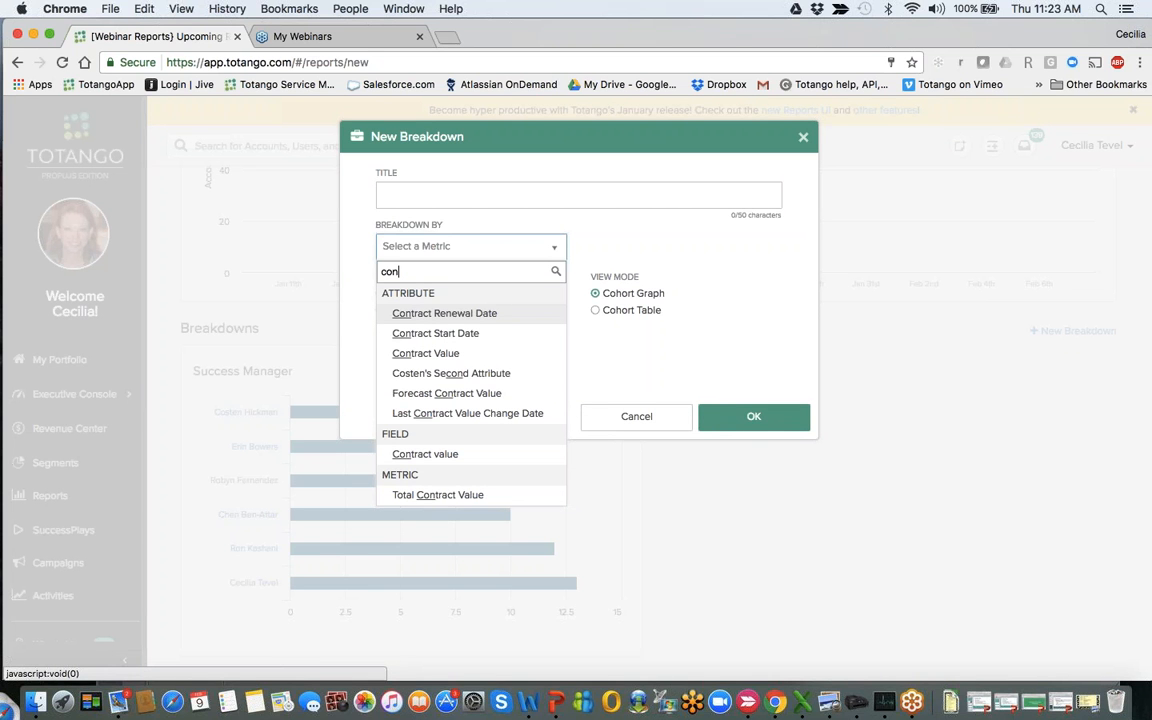
pyautogui.click(428, 358)
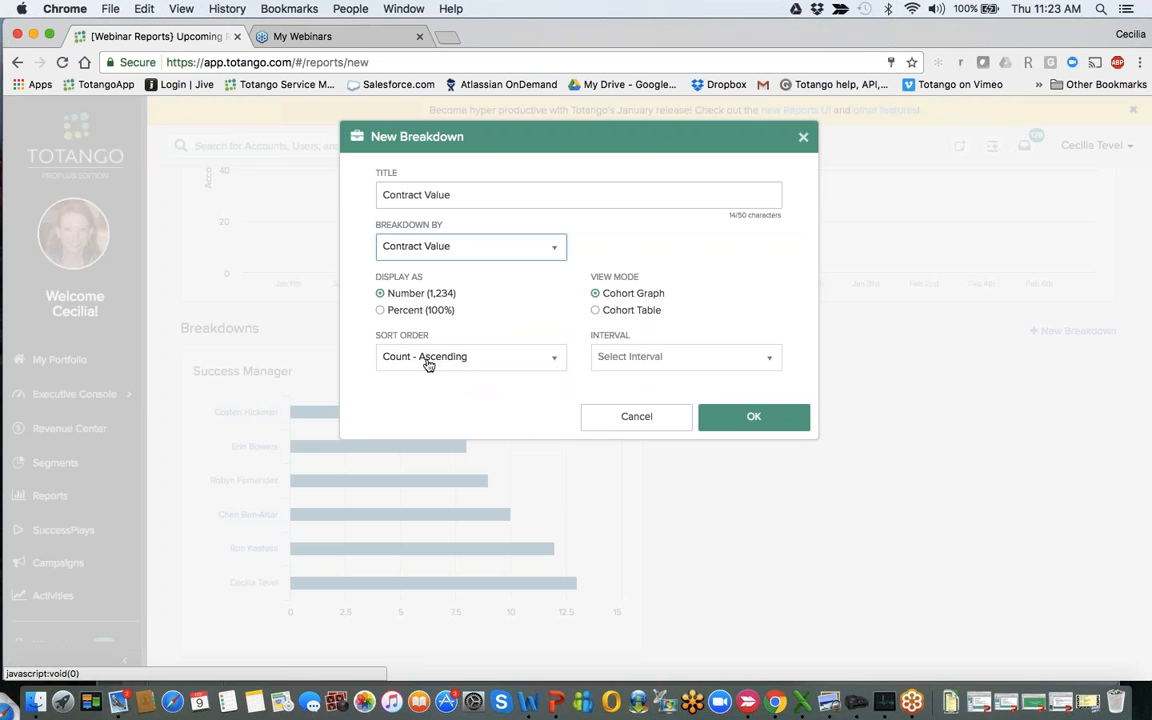
pyautogui.click(428, 358)
pyautogui.click(440, 402)
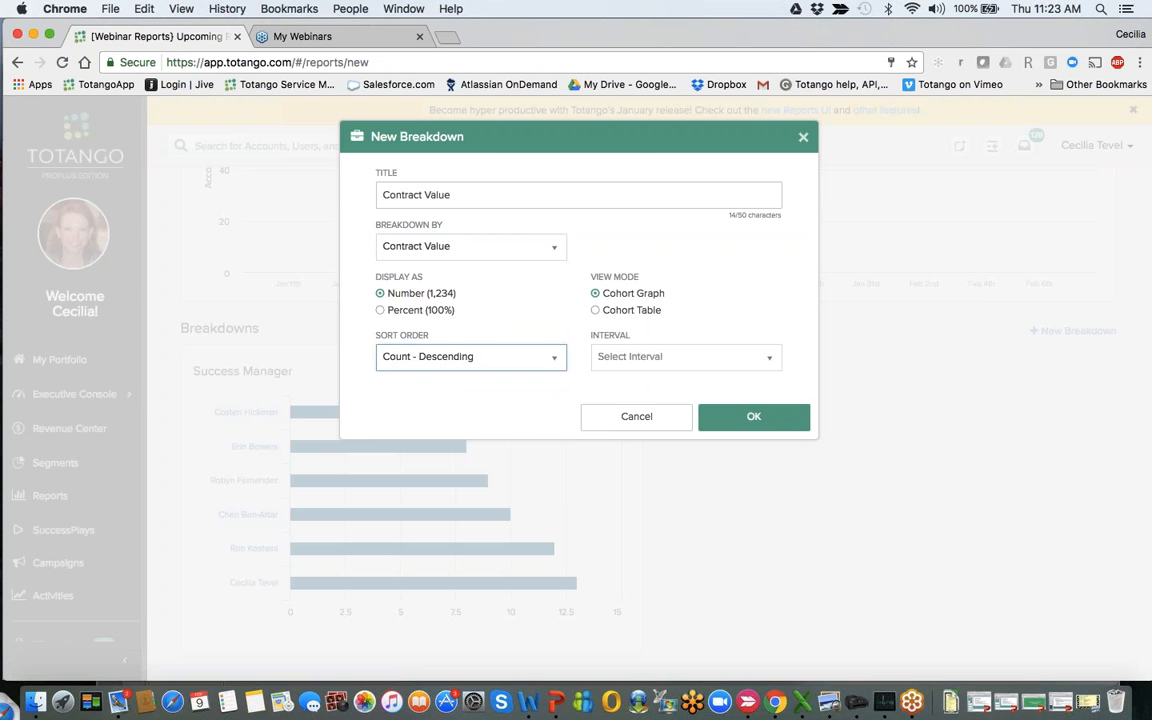
pyautogui.click(726, 430)
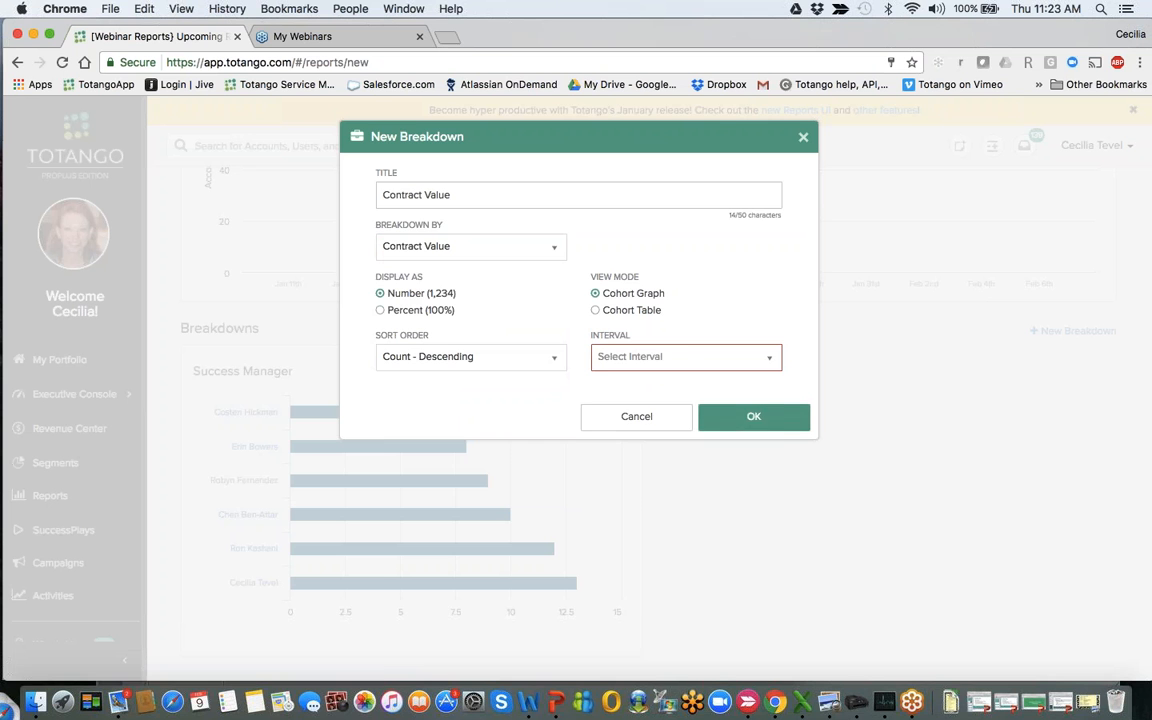
pyautogui.click(686, 357)
pyautogui.click(686, 460)
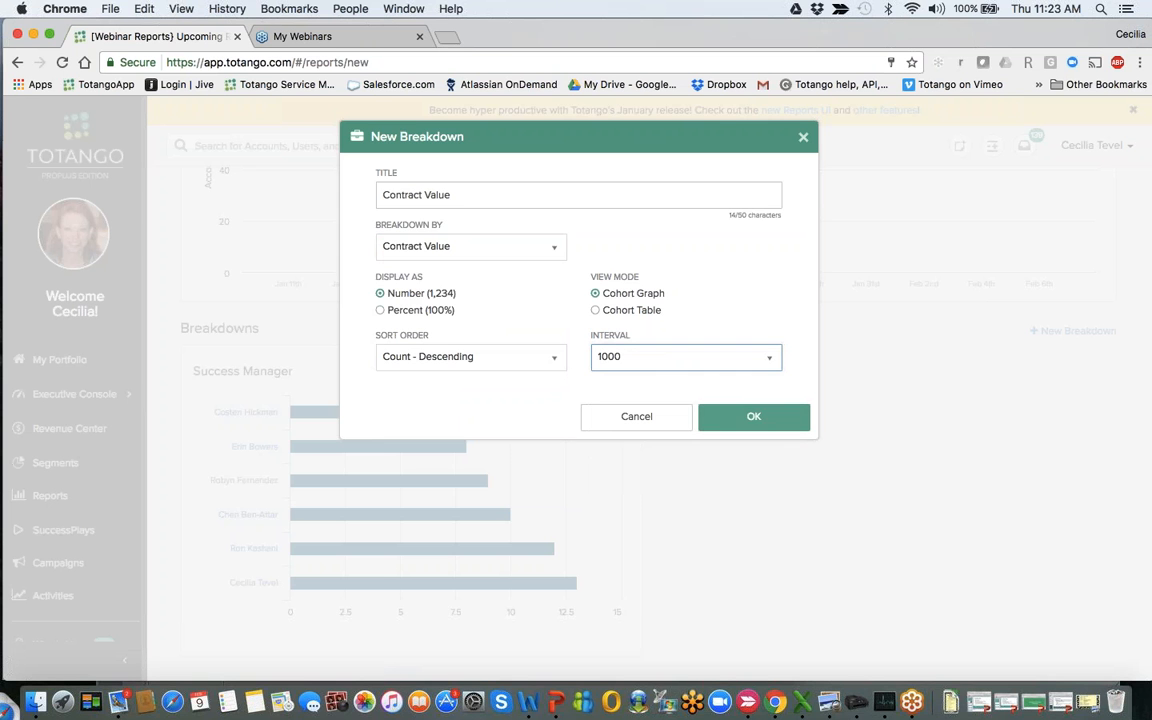
pyautogui.click(751, 416)
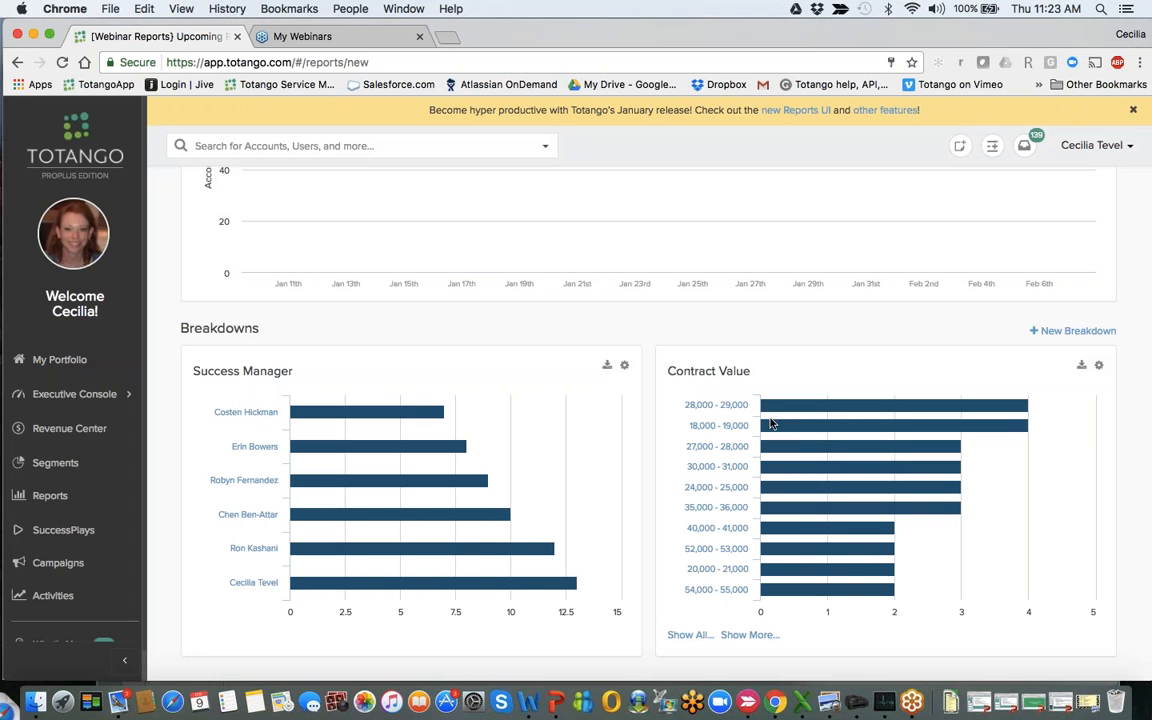
pyautogui.moveTo(785, 414)
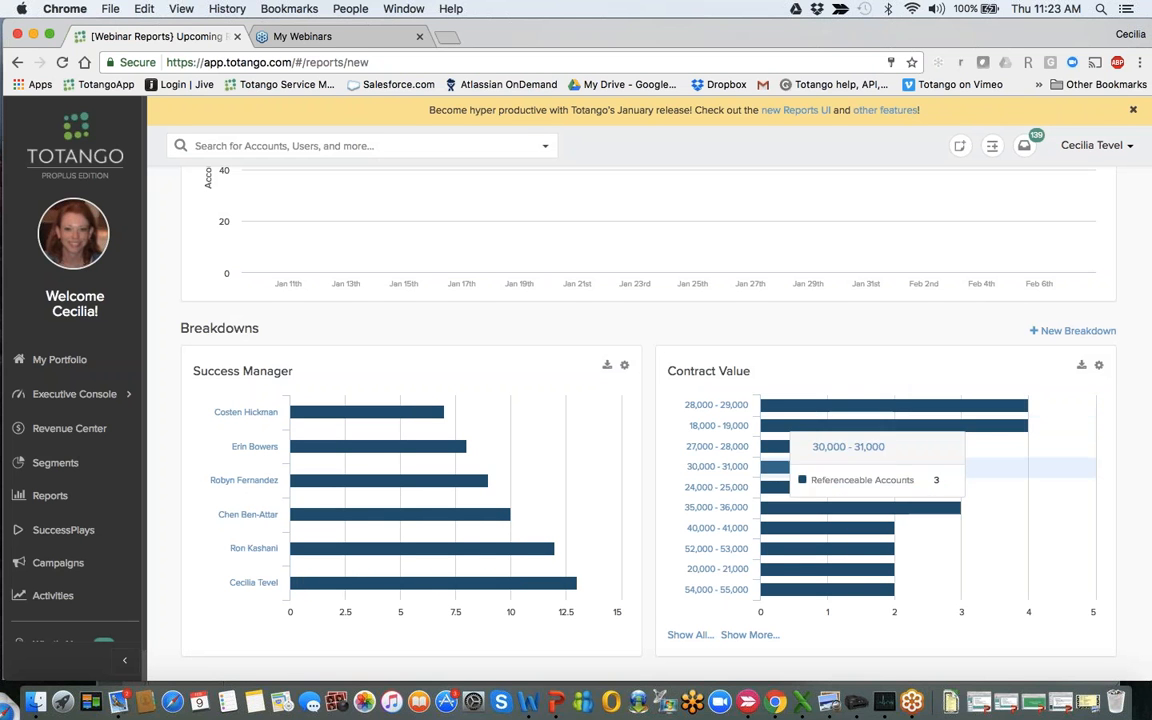
pyautogui.moveTo(778, 507)
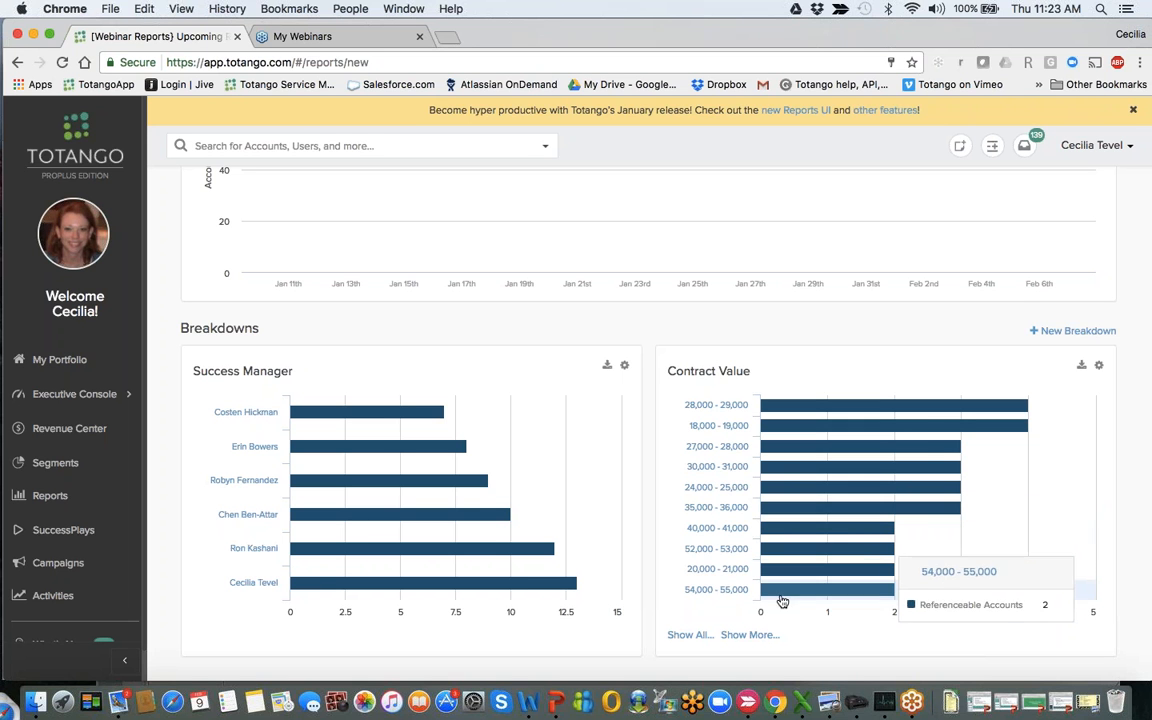
pyautogui.moveTo(770, 597)
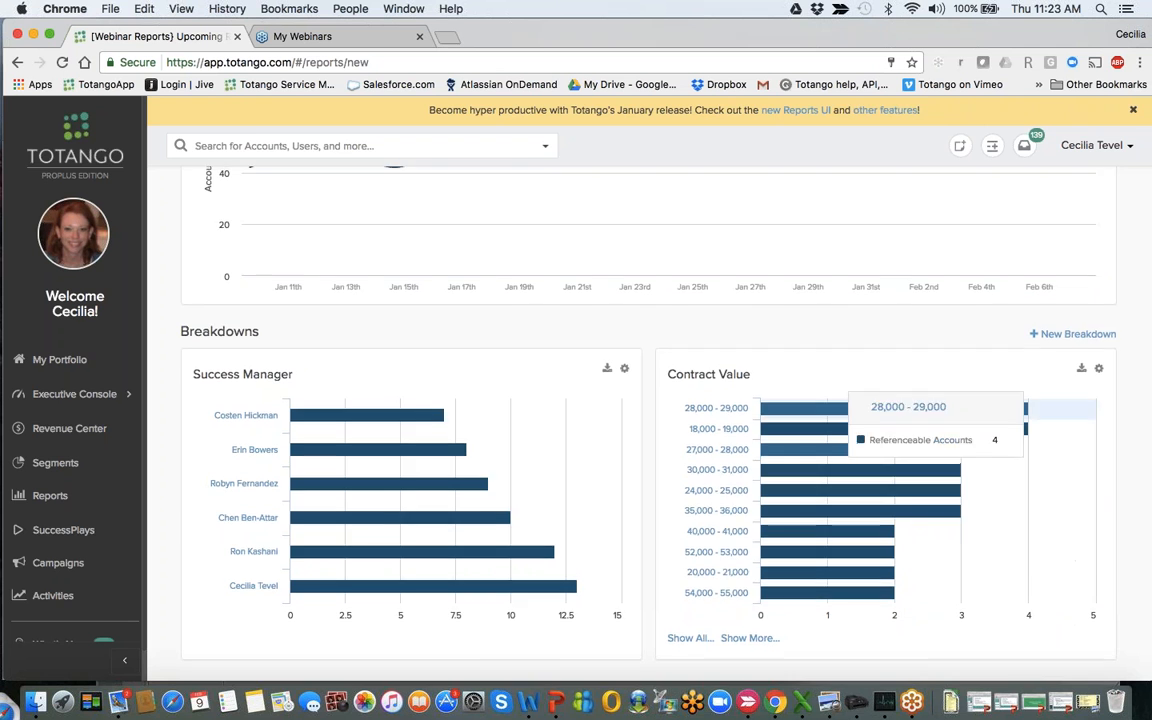
# - Save the report under the name "[Webinar] References Tracker"
pyautogui.scroll(10, 770, 405)
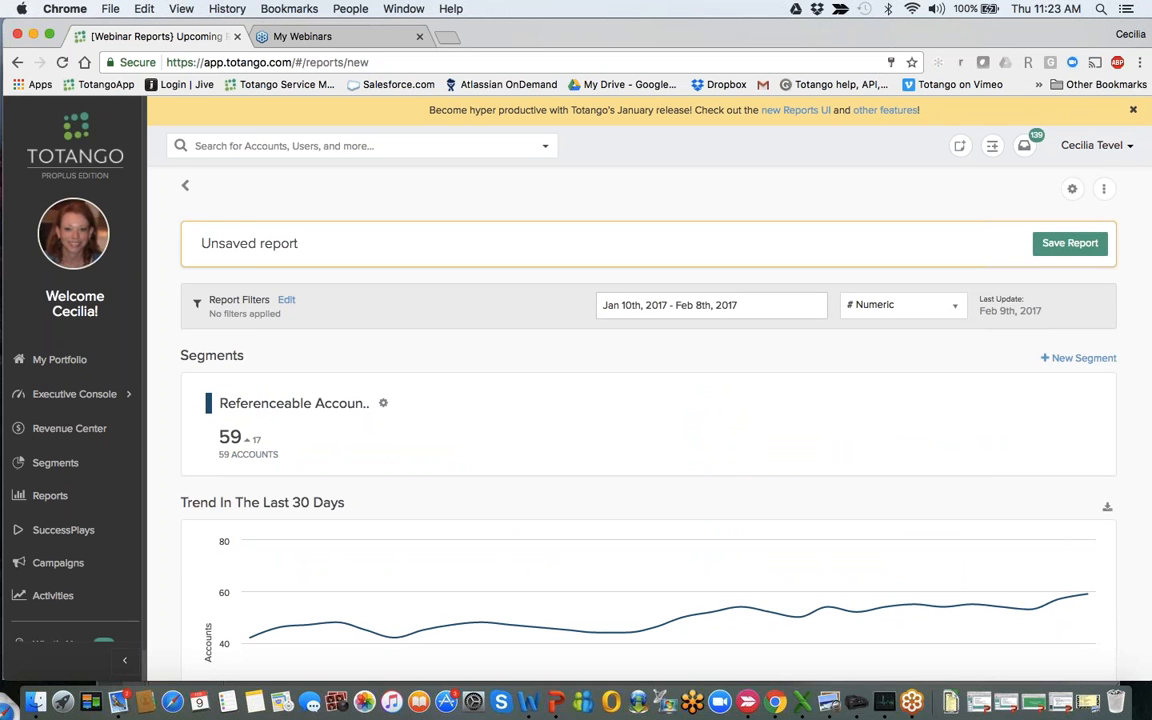
pyautogui.click(1069, 243)
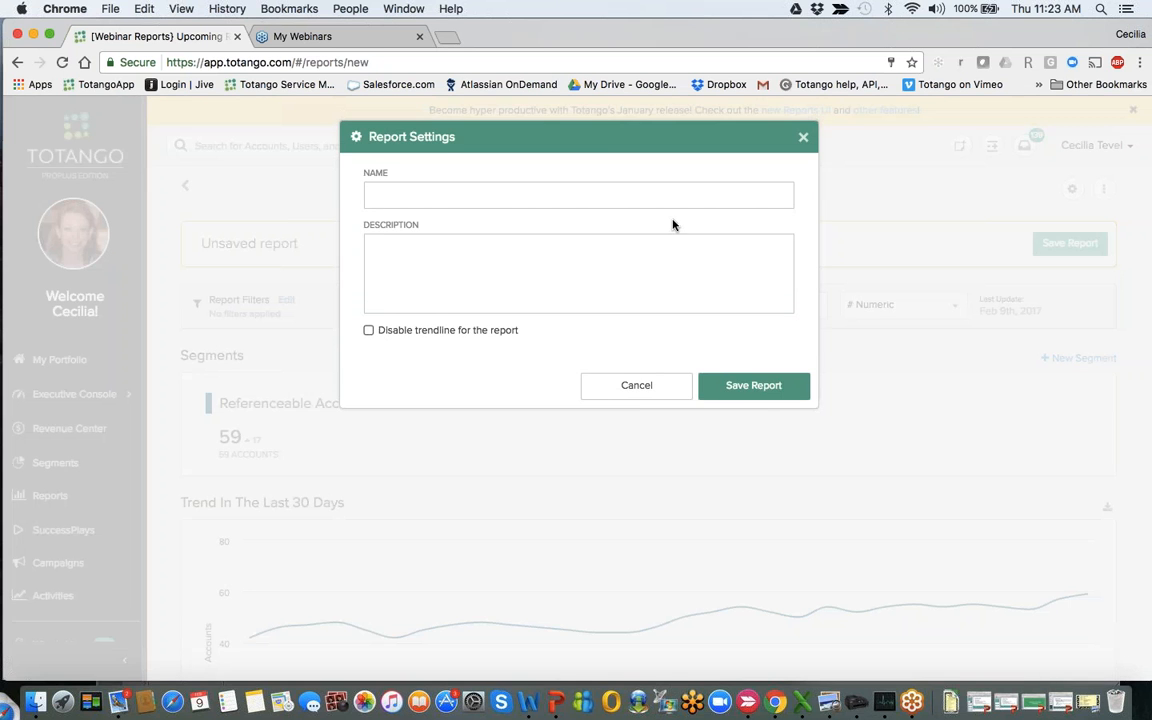
pyautogui.click(608, 198)
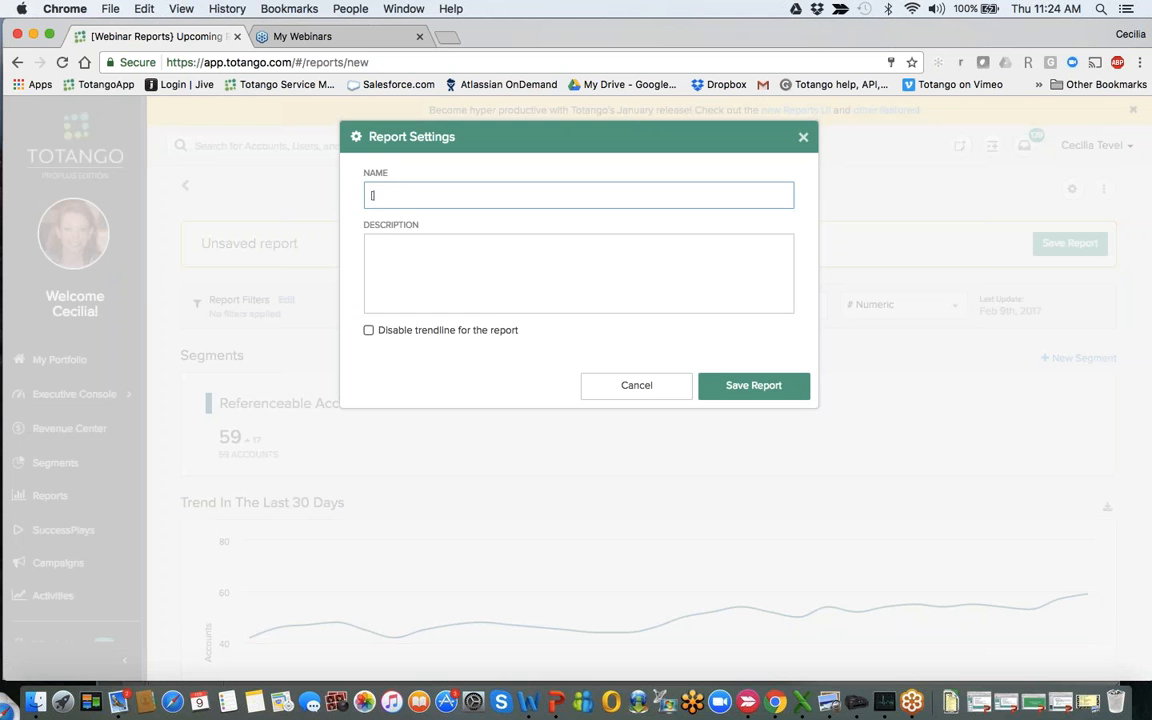
pyautogui.write('[Webinar] References Tracker')
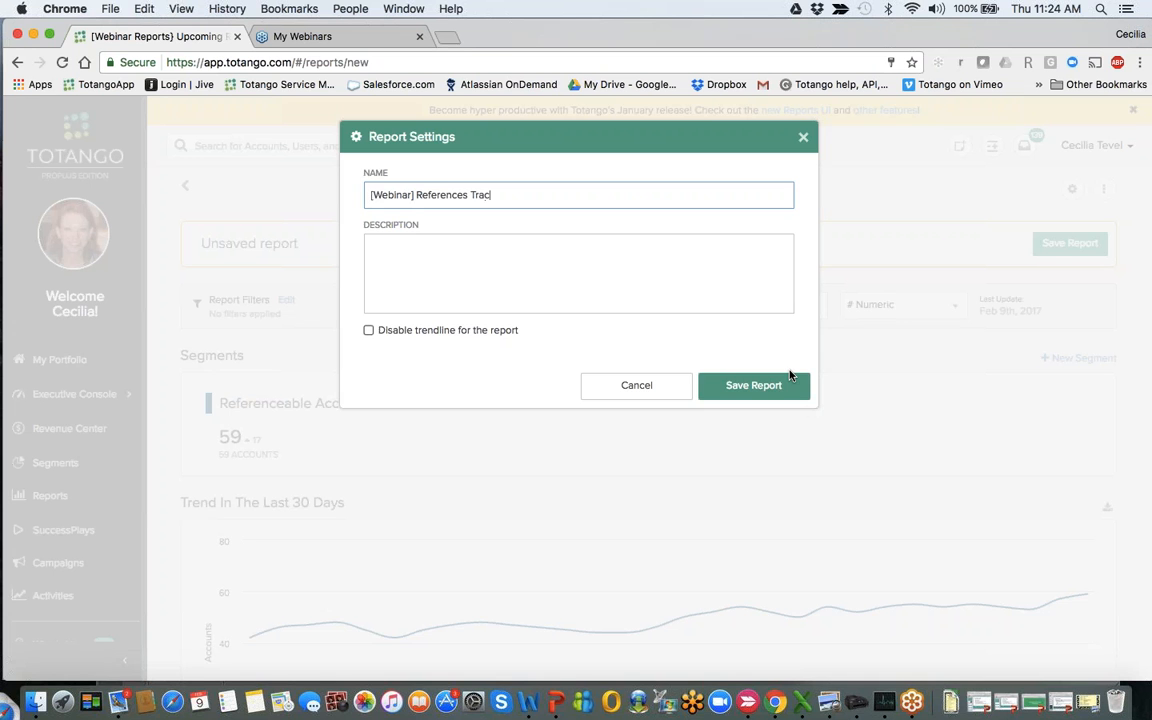
pyautogui.click(764, 394)
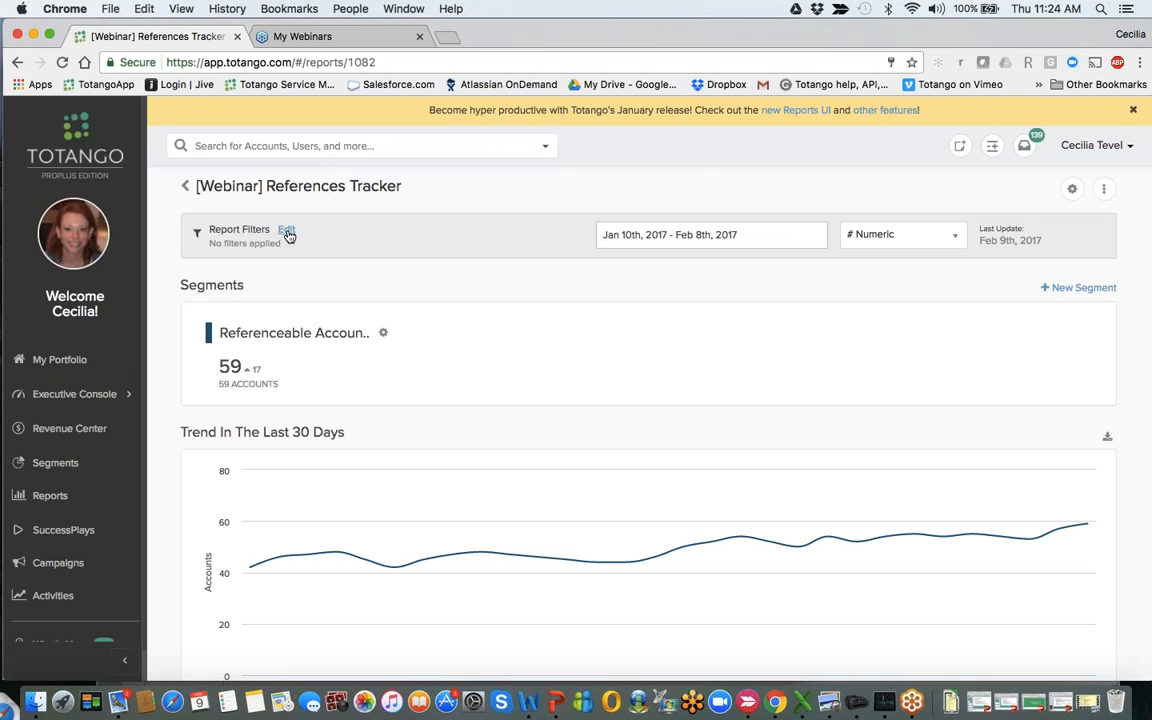
# - Apply a report filter where the Success Manager attribute is one of the third manager listed
pyautogui.click(287, 231)
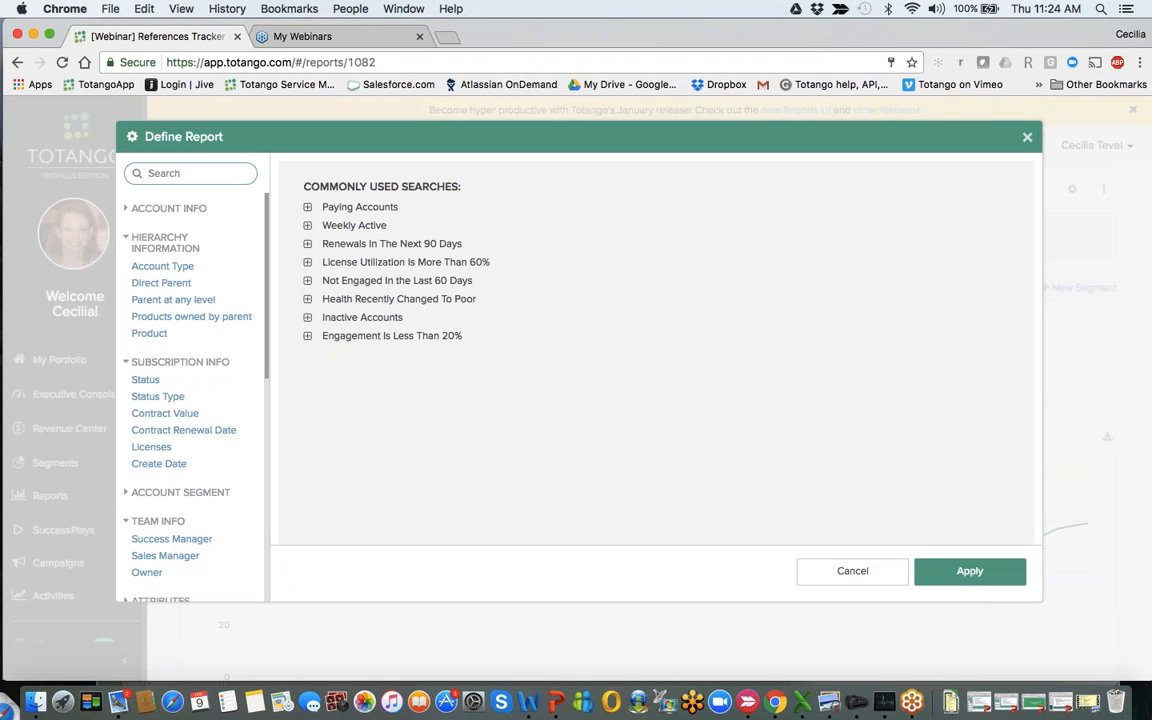
pyautogui.write('suc')
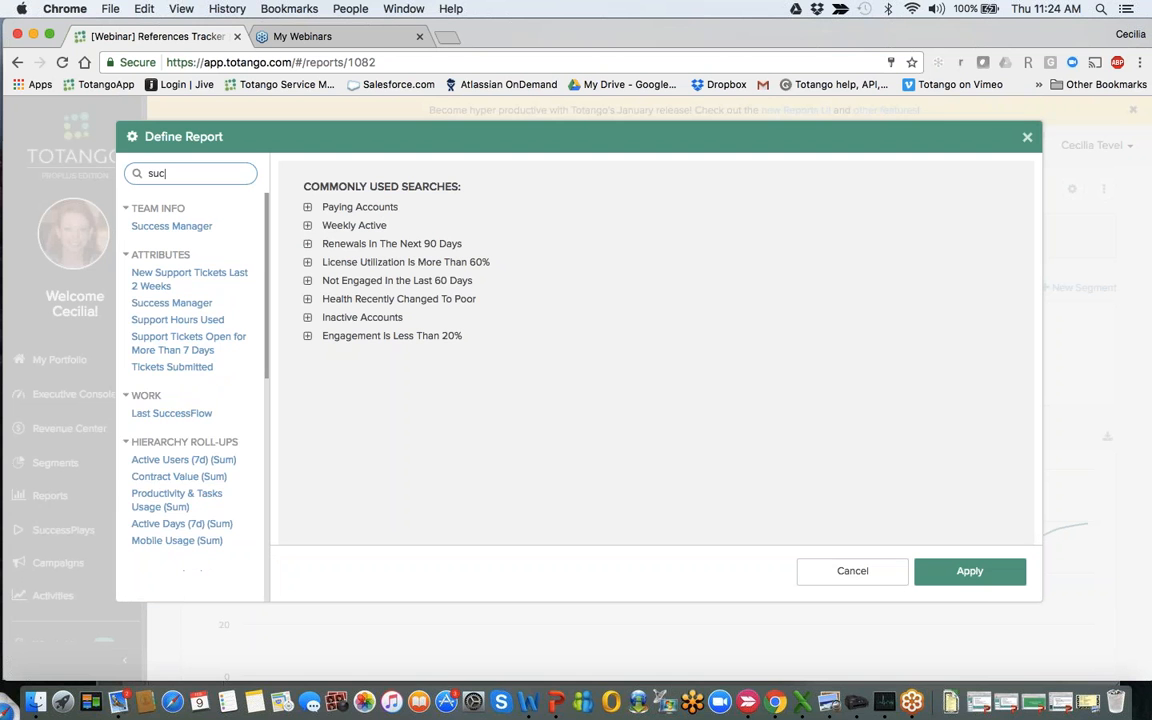
pyautogui.click(211, 229)
pyautogui.click(481, 197)
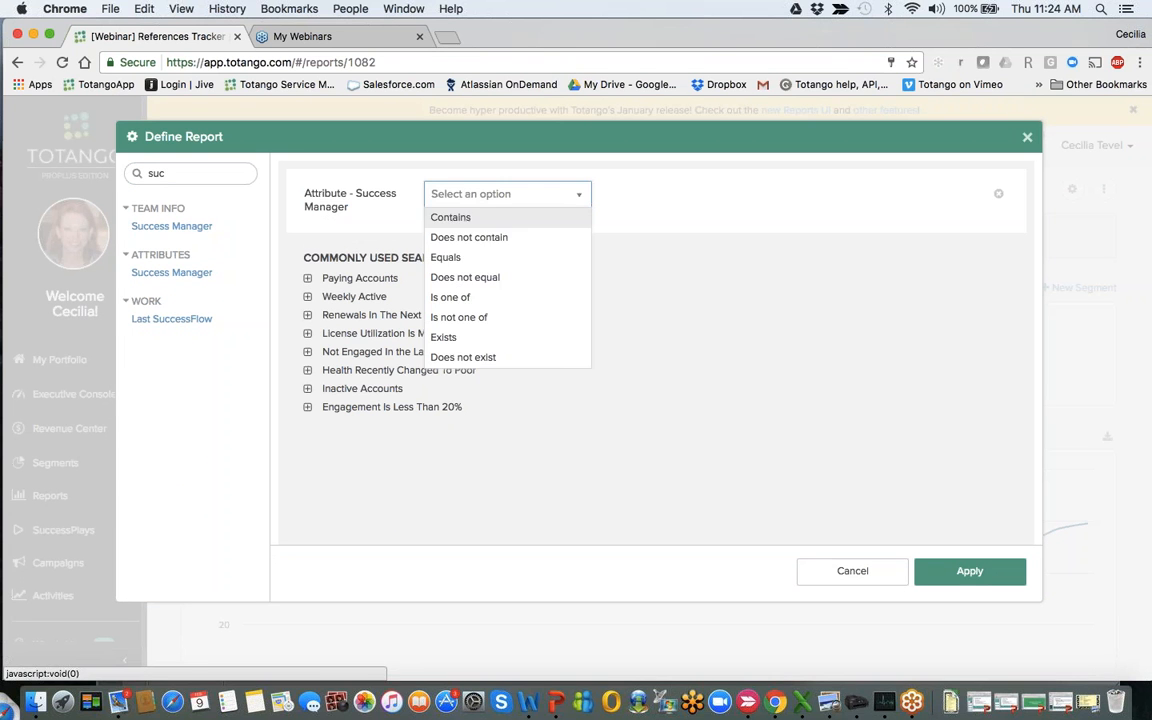
pyautogui.click(491, 298)
pyautogui.click(700, 195)
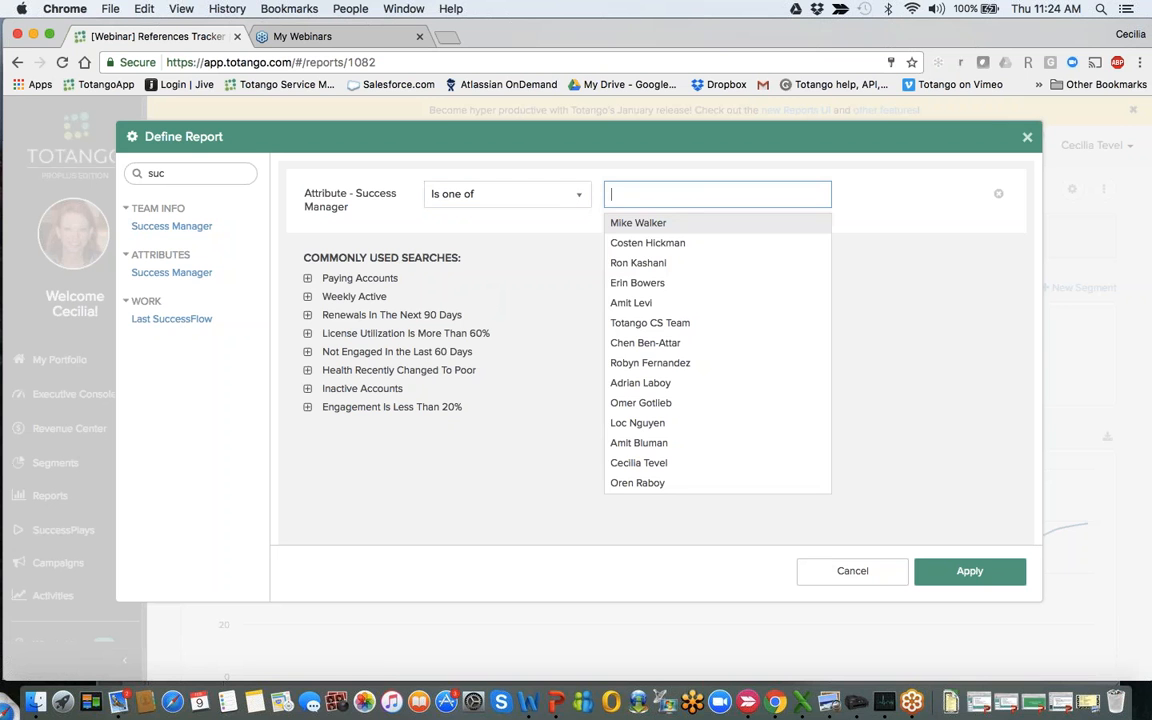
pyautogui.click(645, 262)
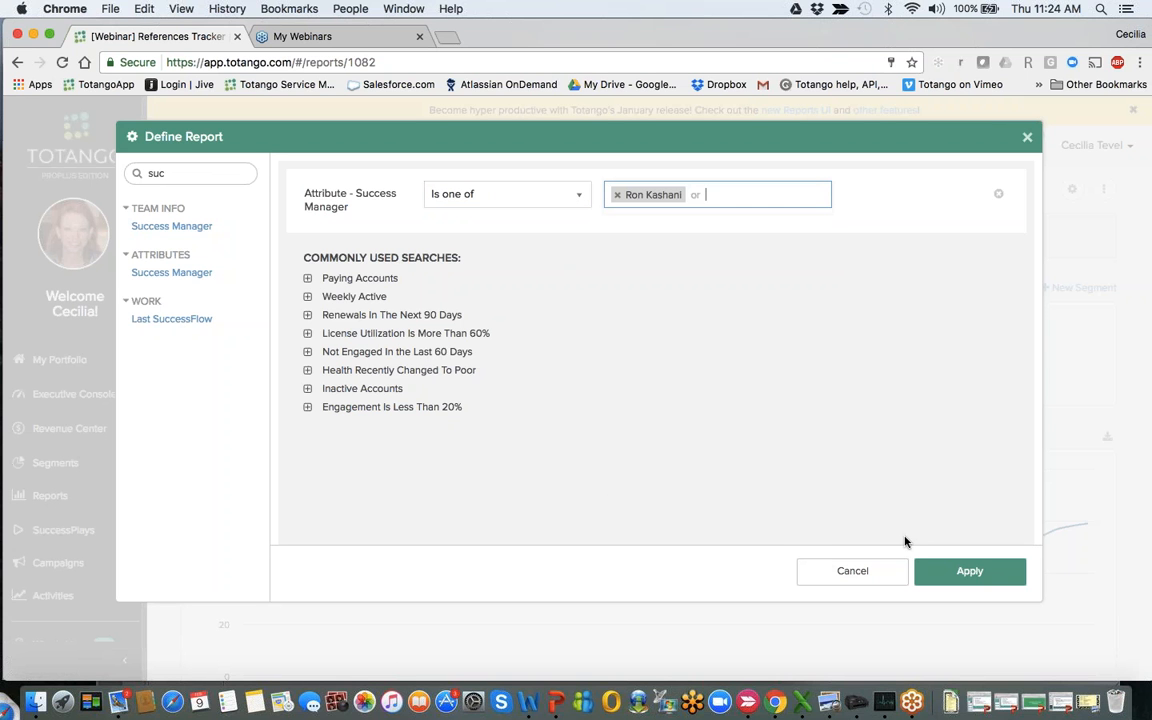
pyautogui.click(947, 584)
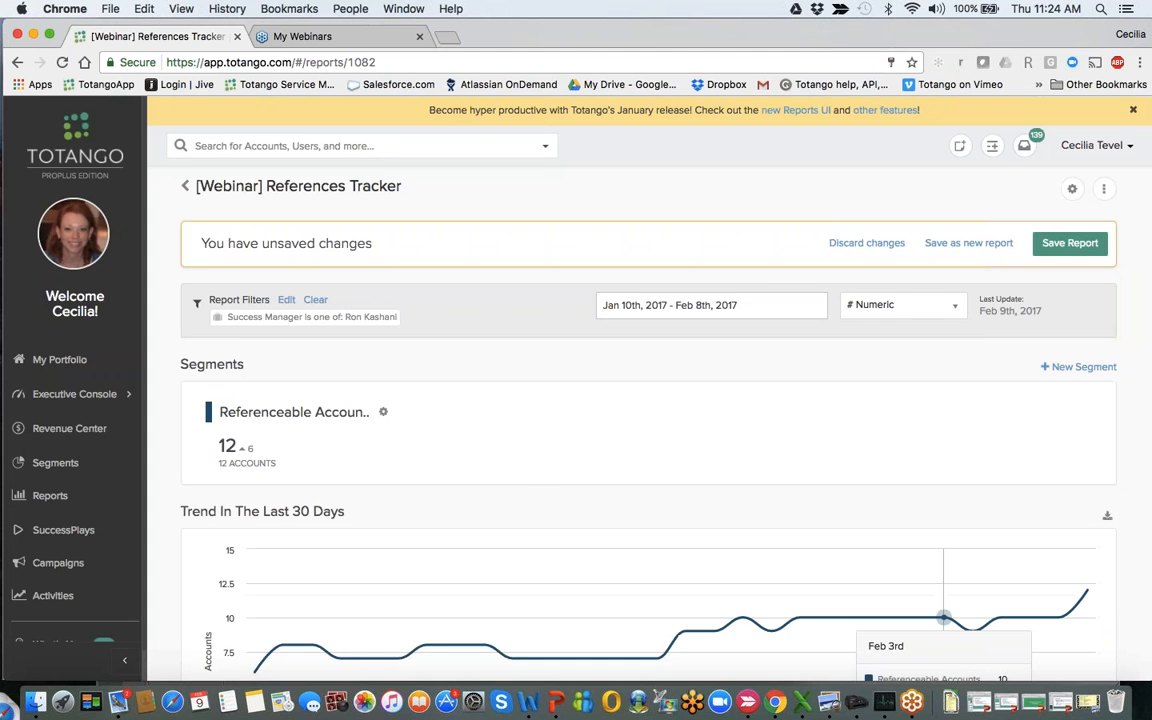
# - Clear the Success Manager filter from the References Tracker report
pyautogui.scroll(-4, 945, 600)
pyautogui.scroll(2, 930, 470)
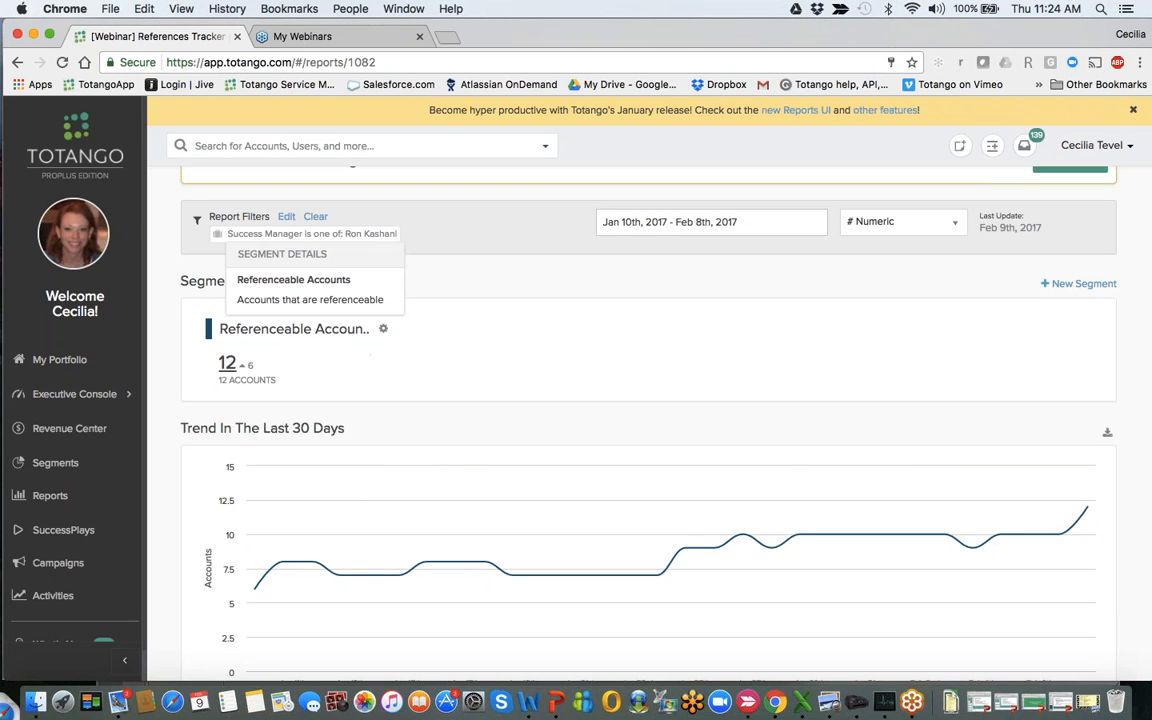
pyautogui.scroll(-8, 450, 470)
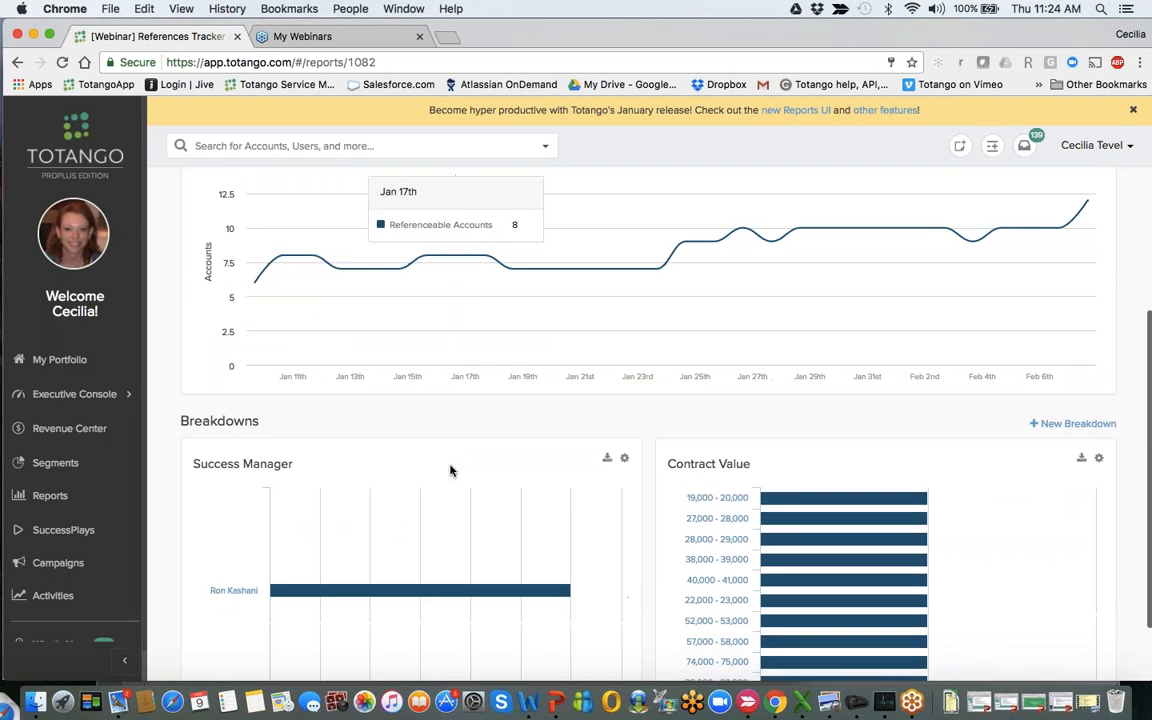
pyautogui.scroll(10, 450, 470)
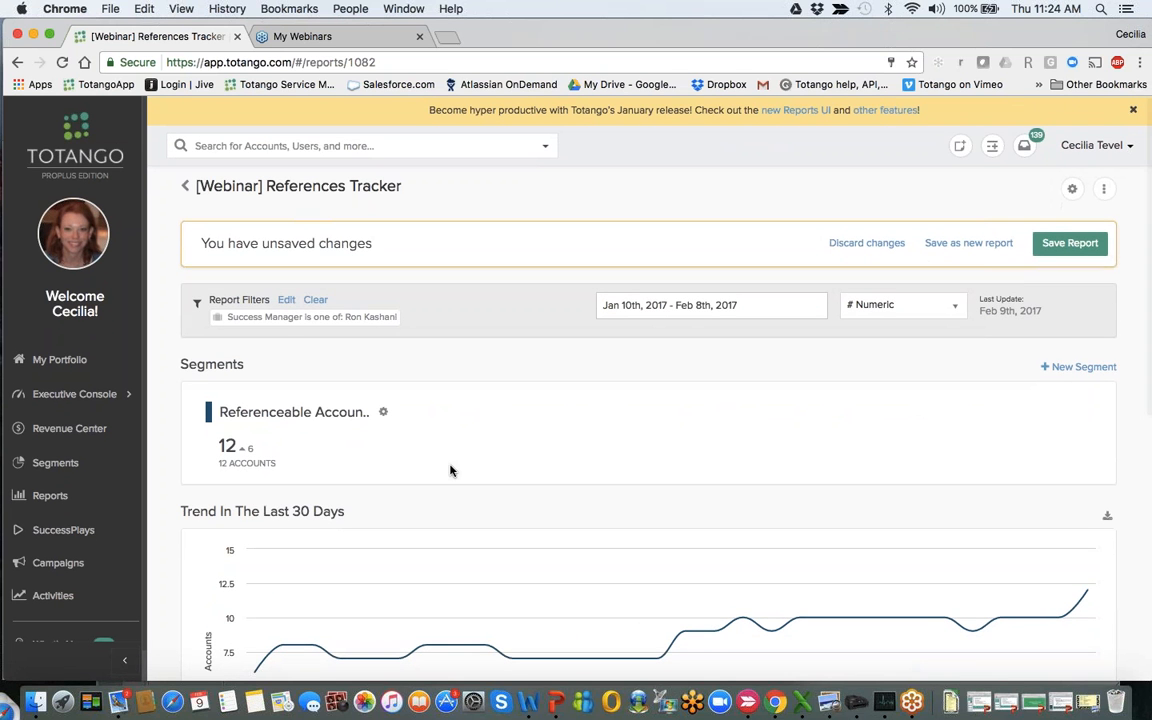
pyautogui.click(316, 300)
# - Open the report filter definition and expand the Usage attributes to see the available filter options
pyautogui.click(286, 300)
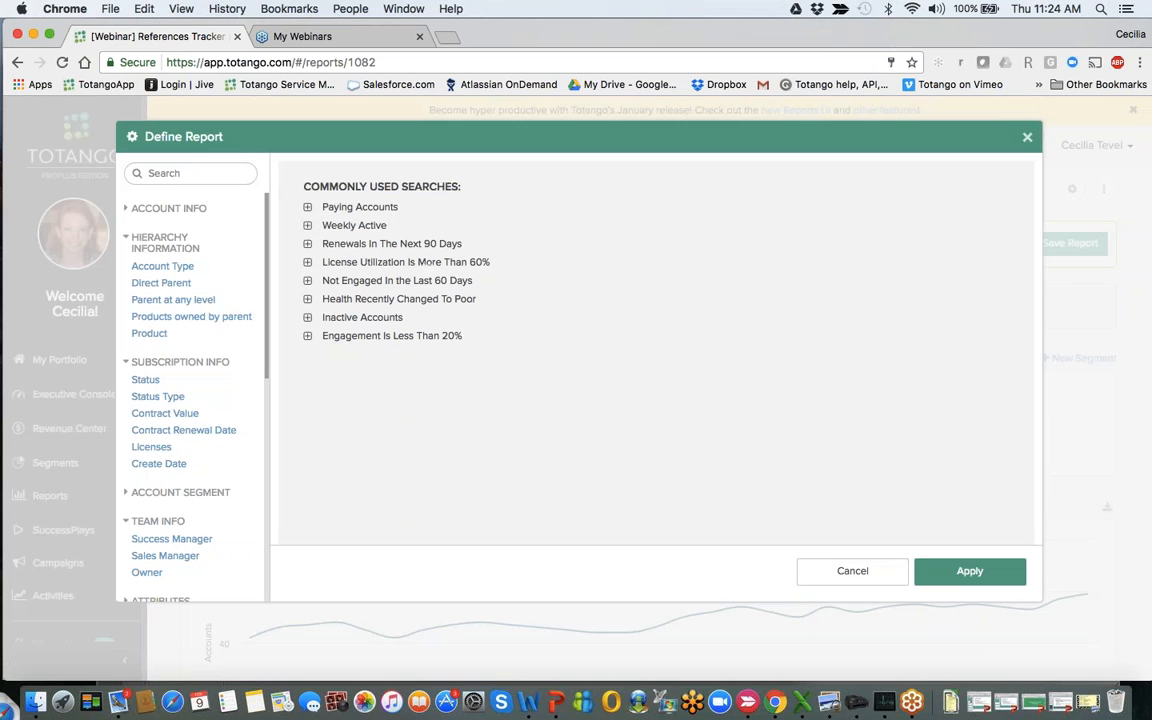
pyautogui.click(182, 173)
pyautogui.scroll(-5, 190, 380)
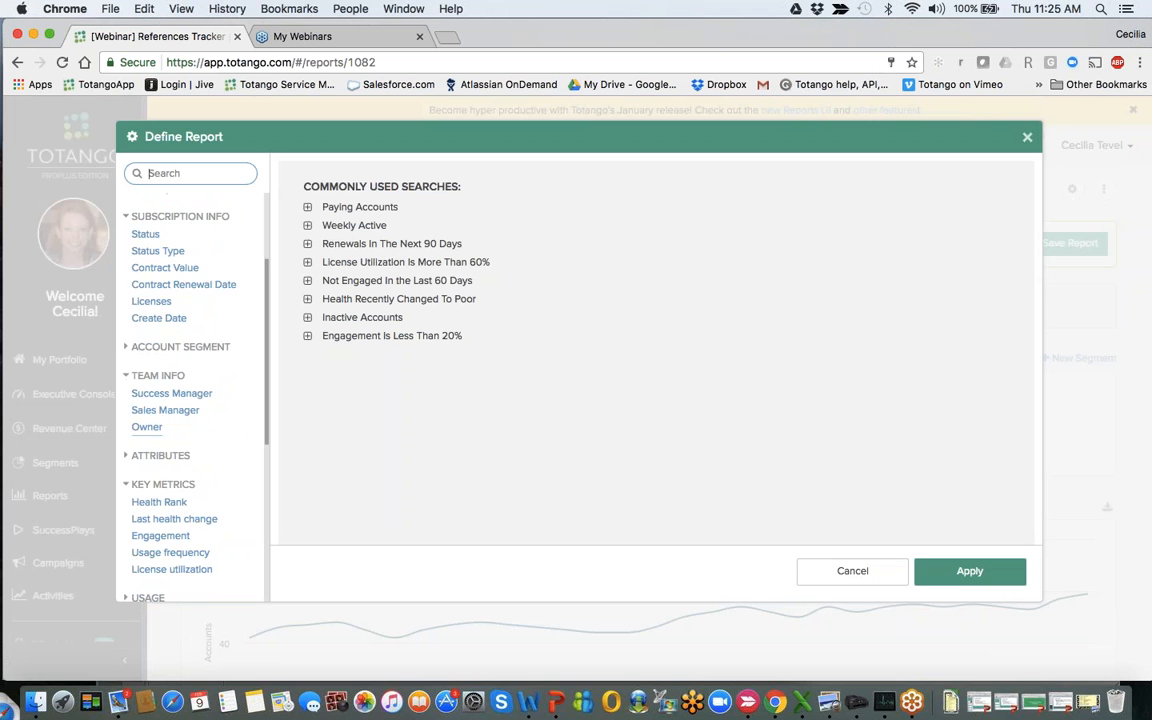
pyautogui.scroll(-6, 190, 420)
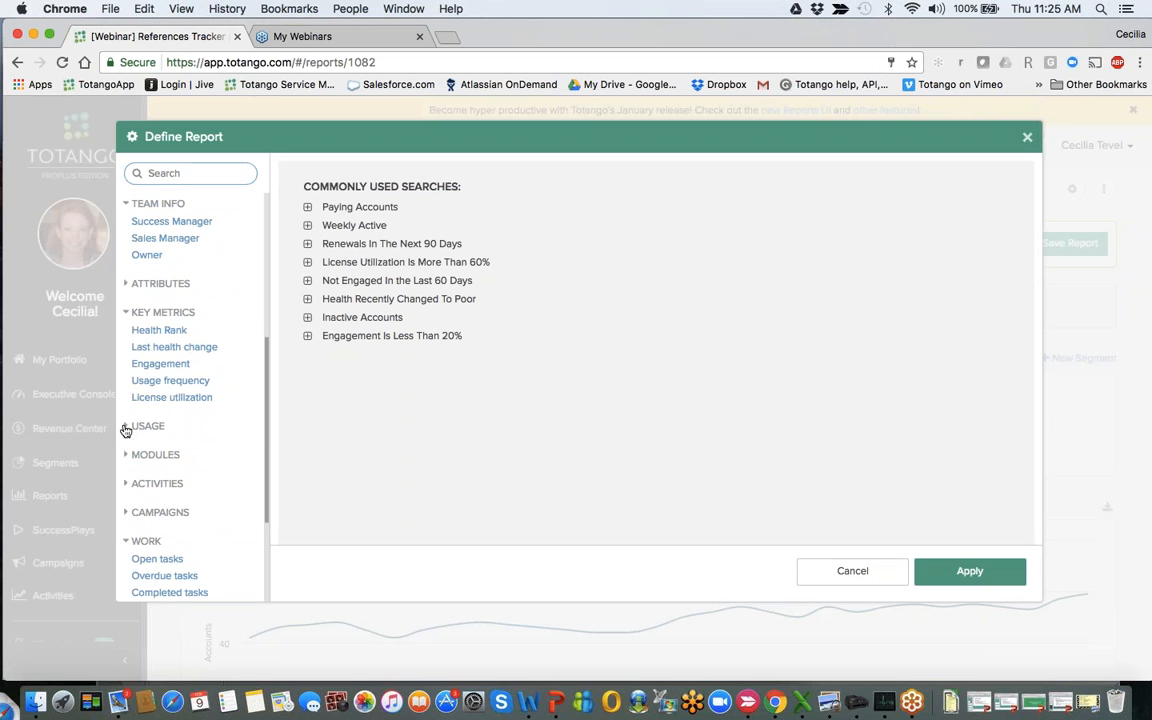
pyautogui.click(126, 427)
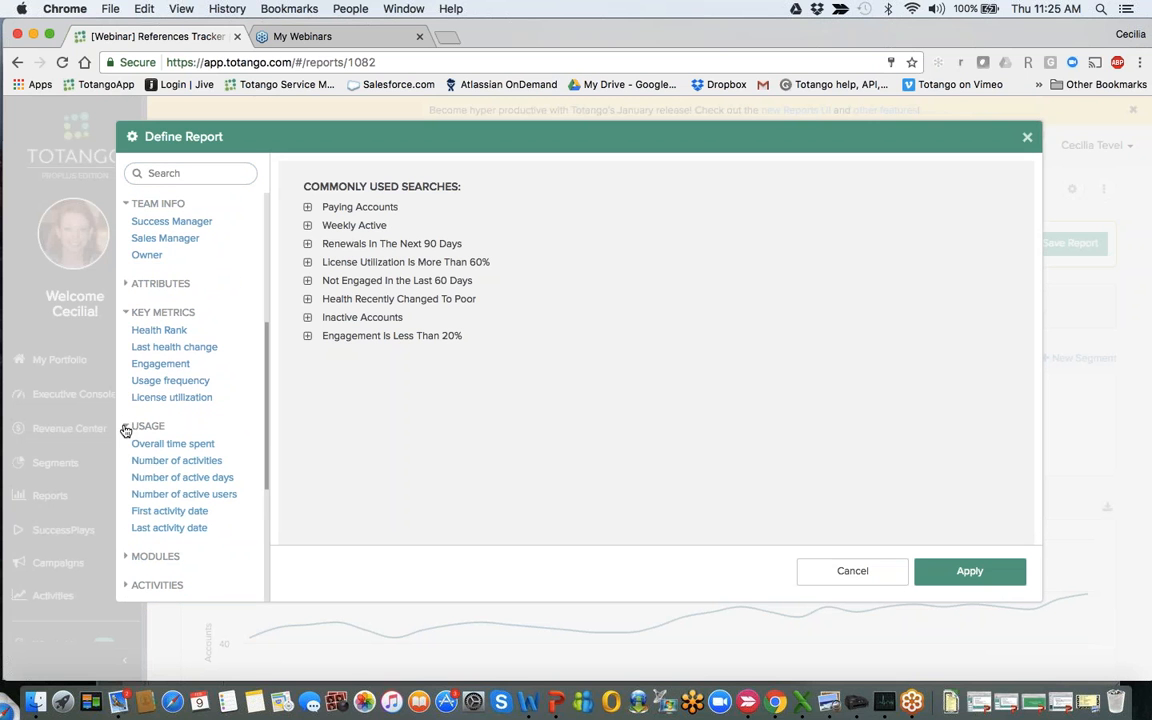
pyautogui.scroll(-3, 126, 430)
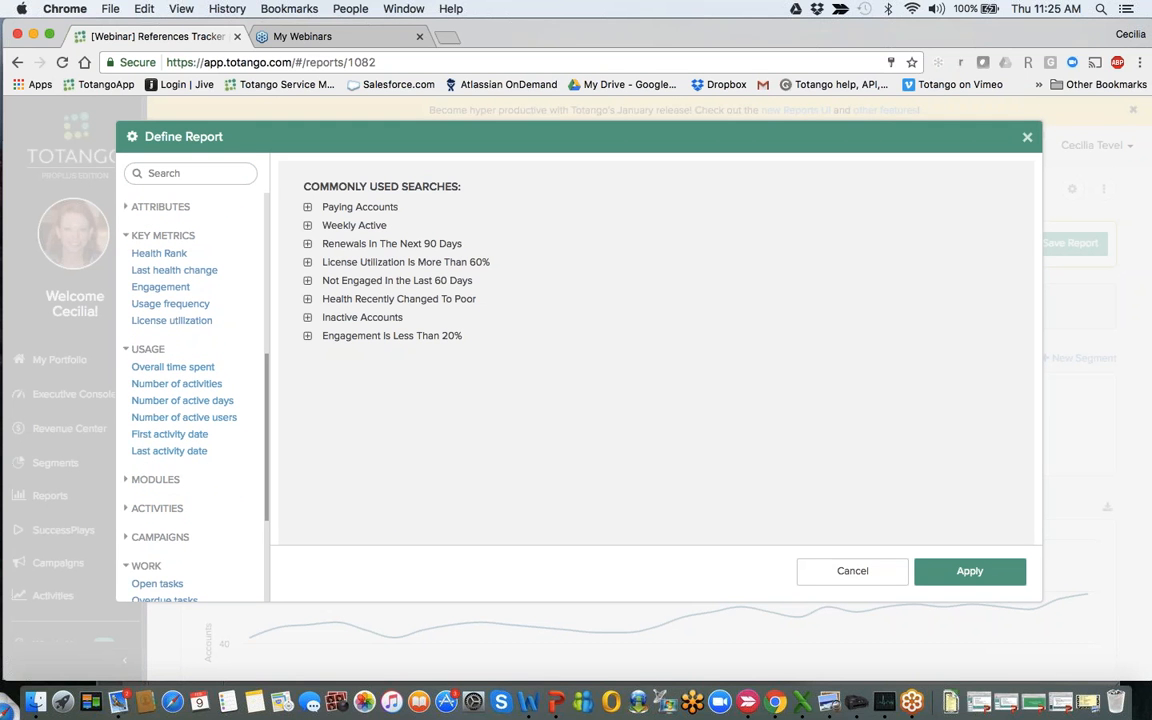
# - Apply a report filter for accounts that used the Documents module more than 10 times within the last 14 days
pyautogui.click(145, 479)
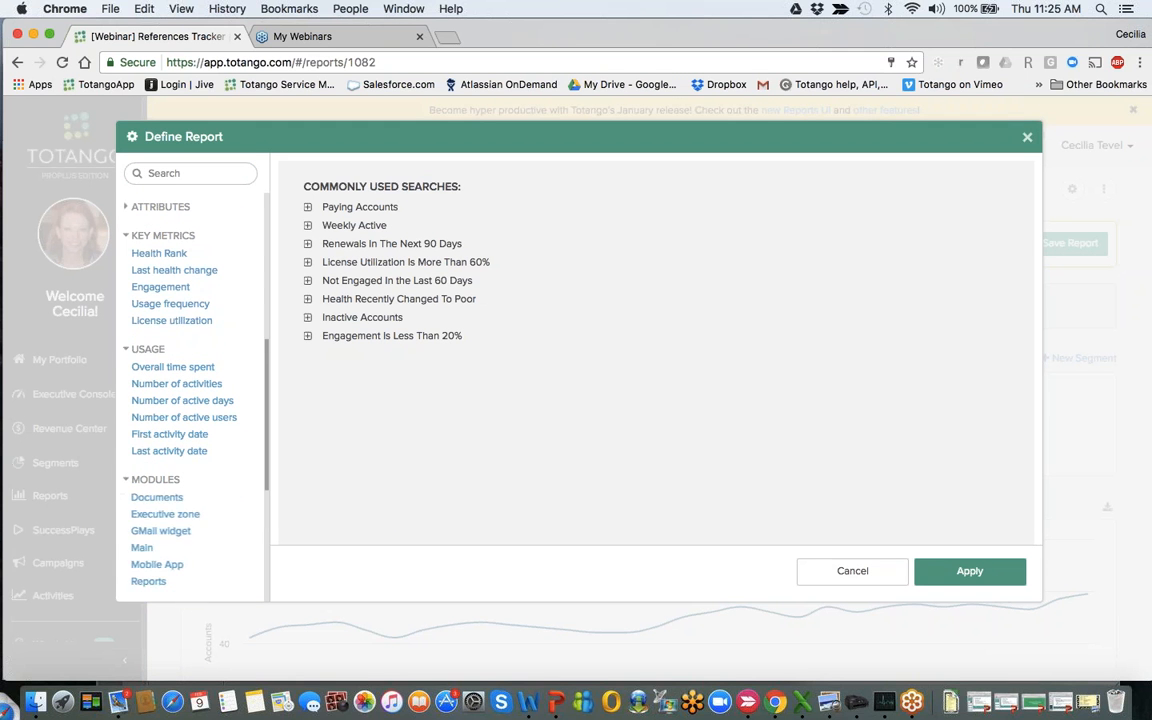
pyautogui.click(147, 506)
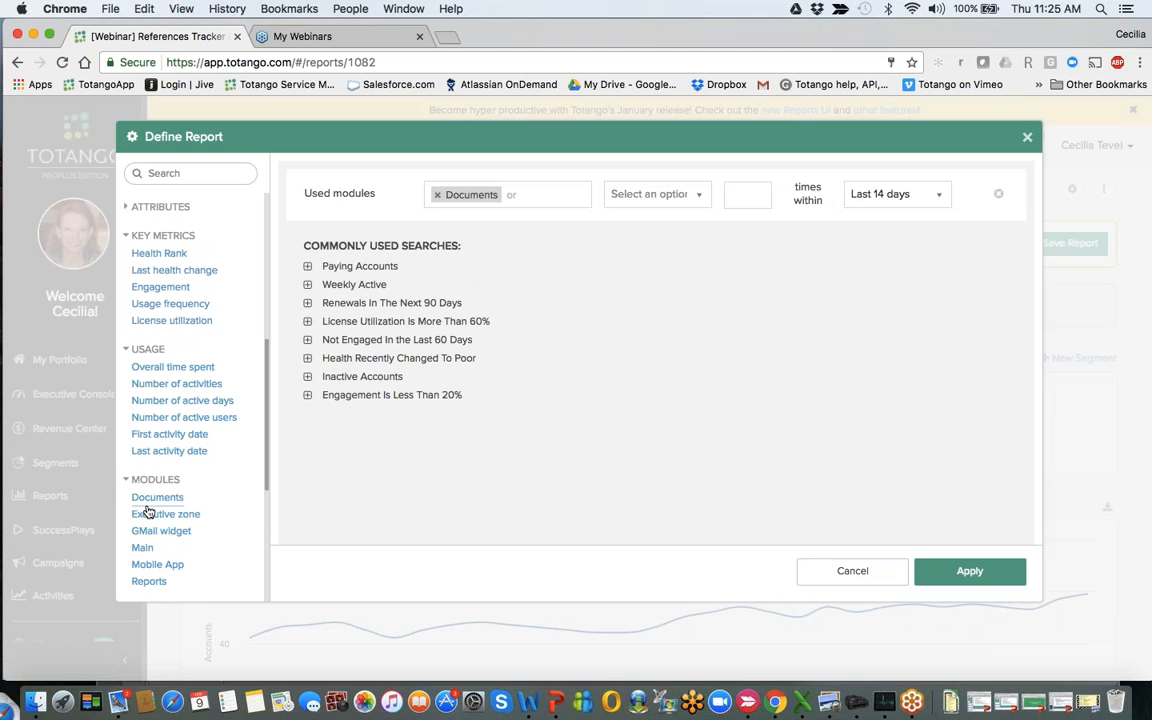
pyautogui.click(652, 194)
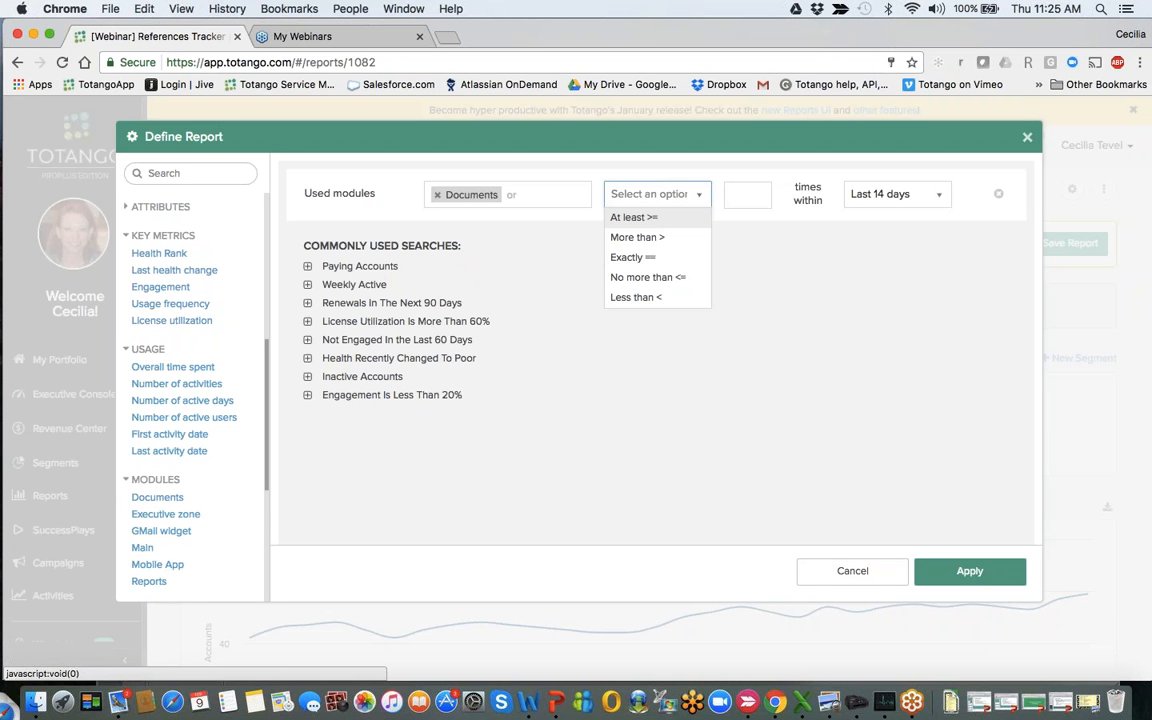
pyautogui.click(640, 241)
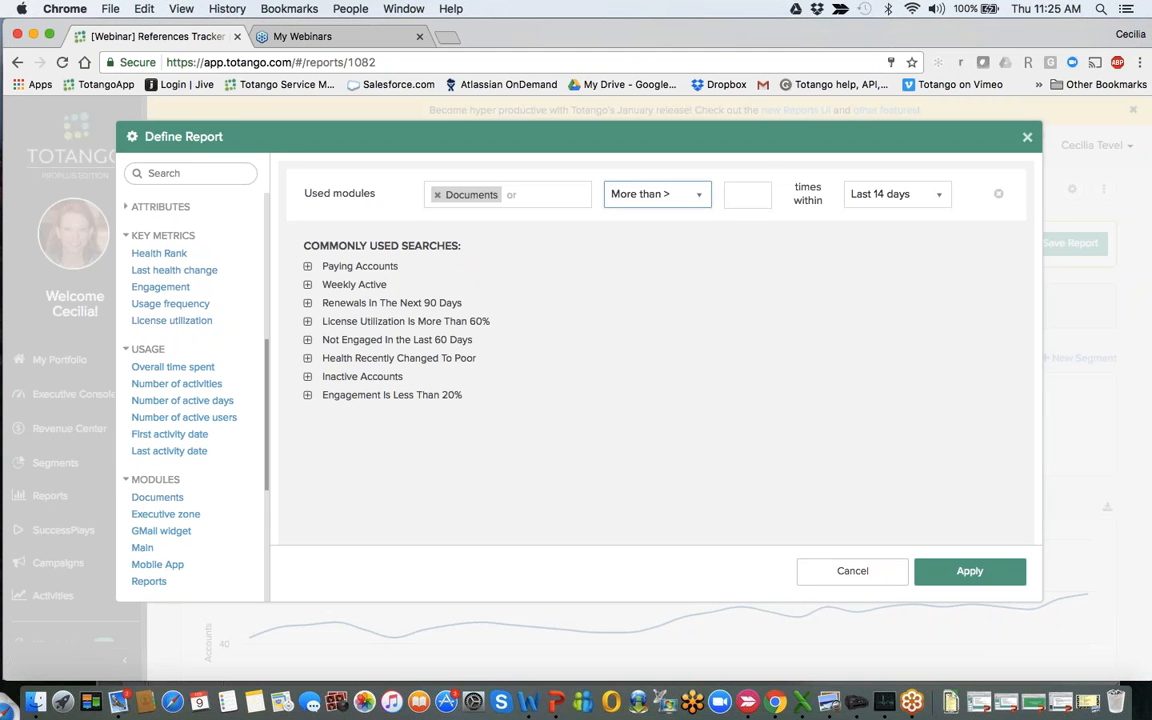
pyautogui.click(747, 196)
pyautogui.write('10')
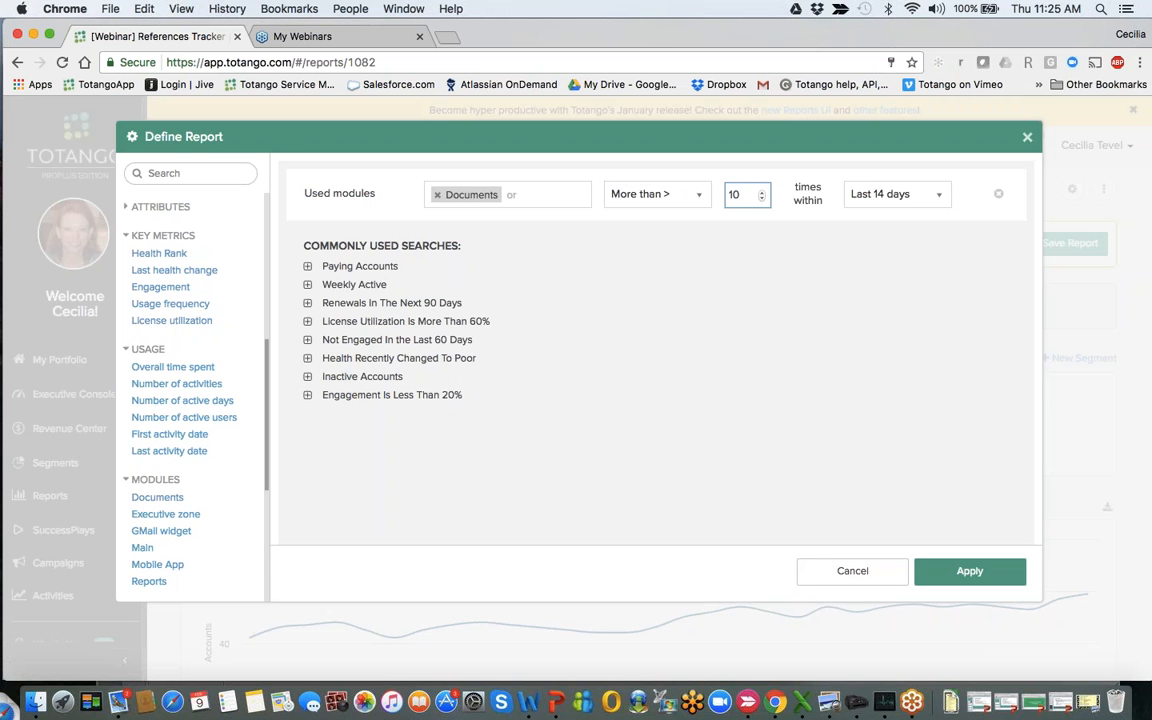
pyautogui.click(964, 571)
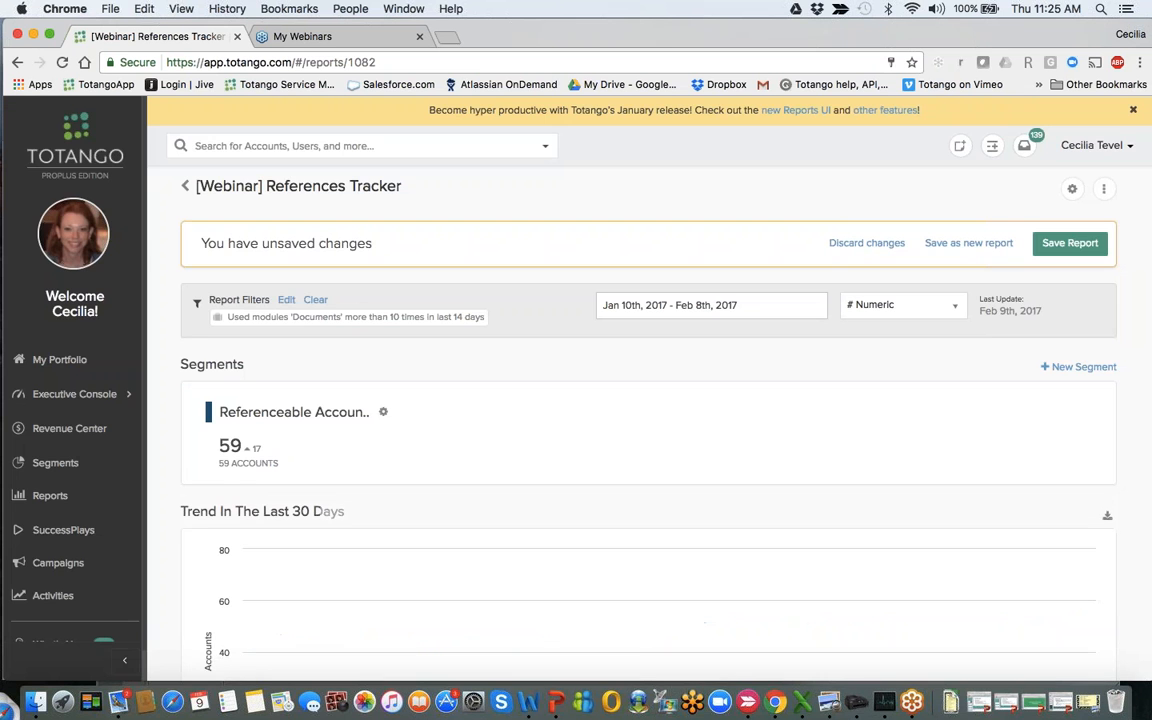
# - Recheck the Documents module filter's definition without changing it, and clear that filter from the report
pyautogui.scroll(-3, 907, 458)
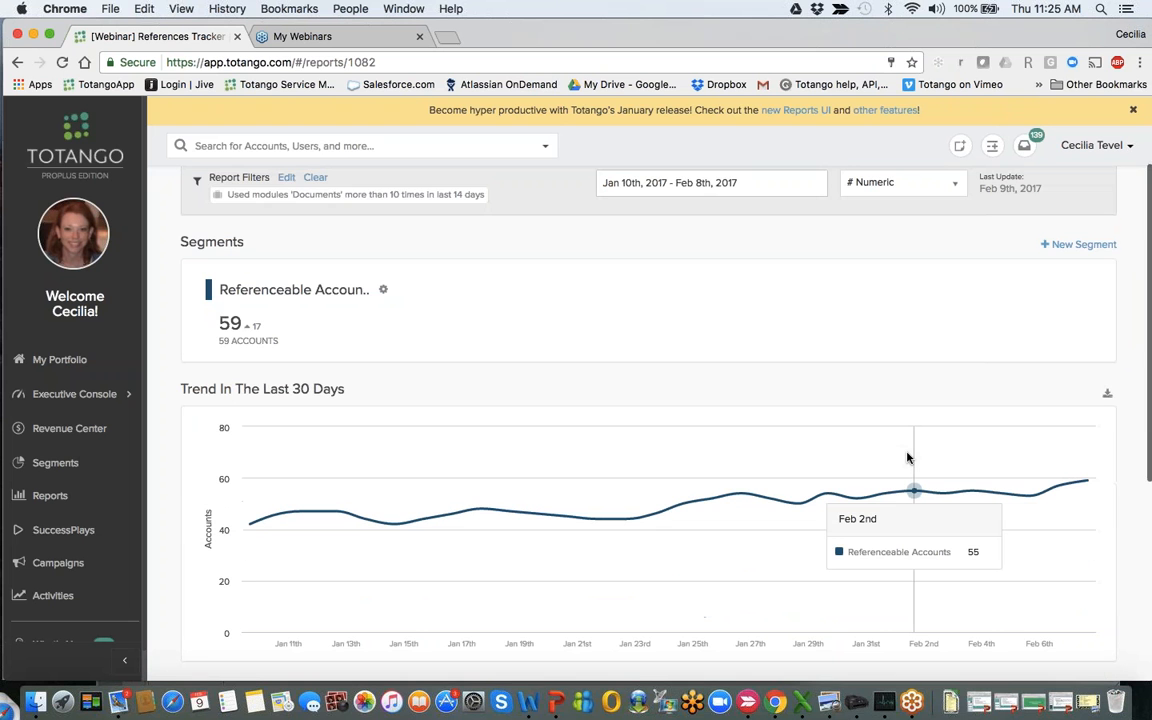
pyautogui.scroll(-2, 907, 458)
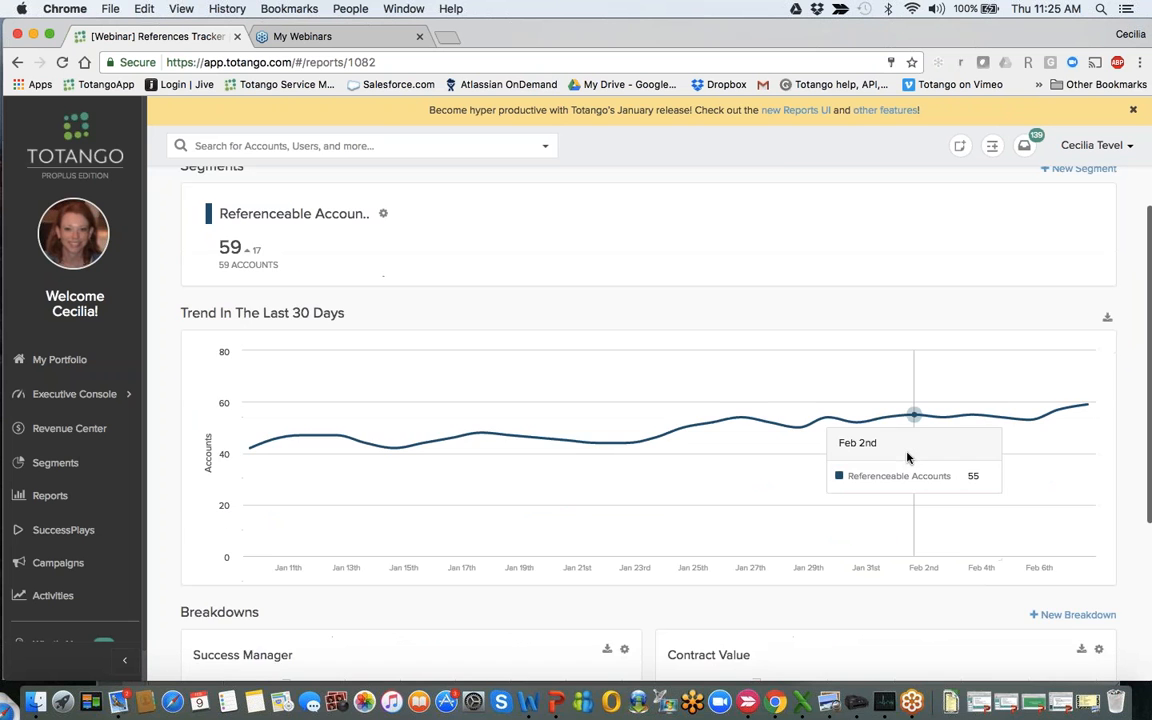
pyautogui.scroll(4, 907, 458)
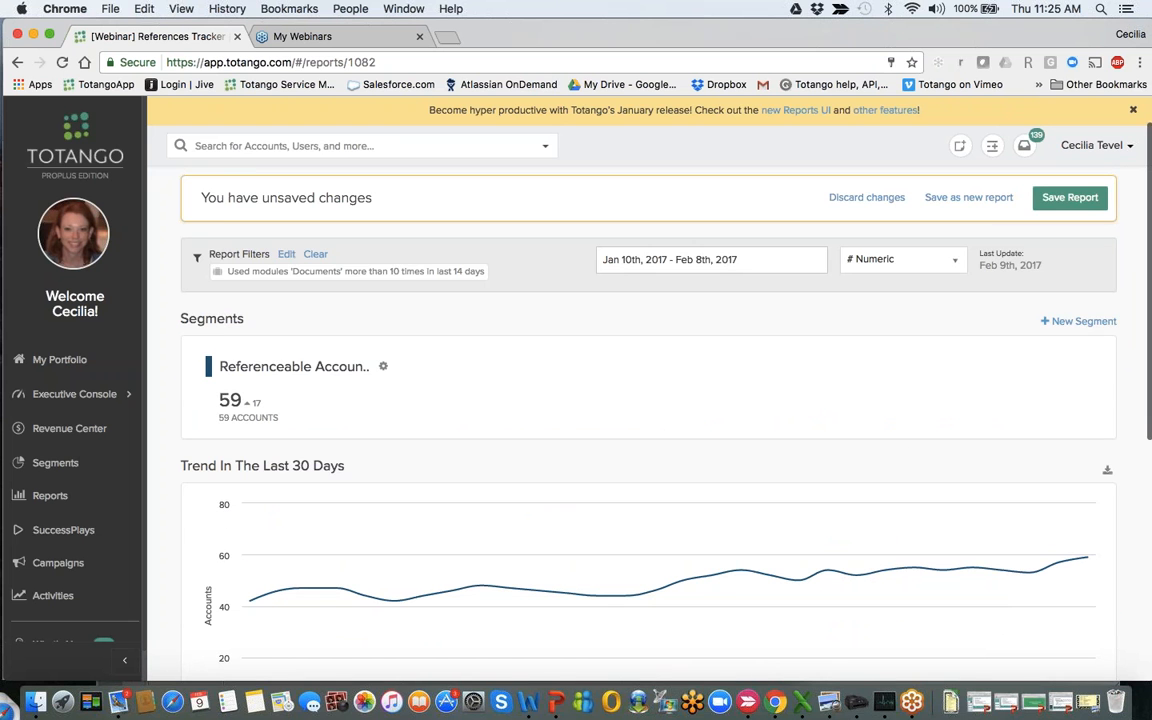
pyautogui.click(287, 256)
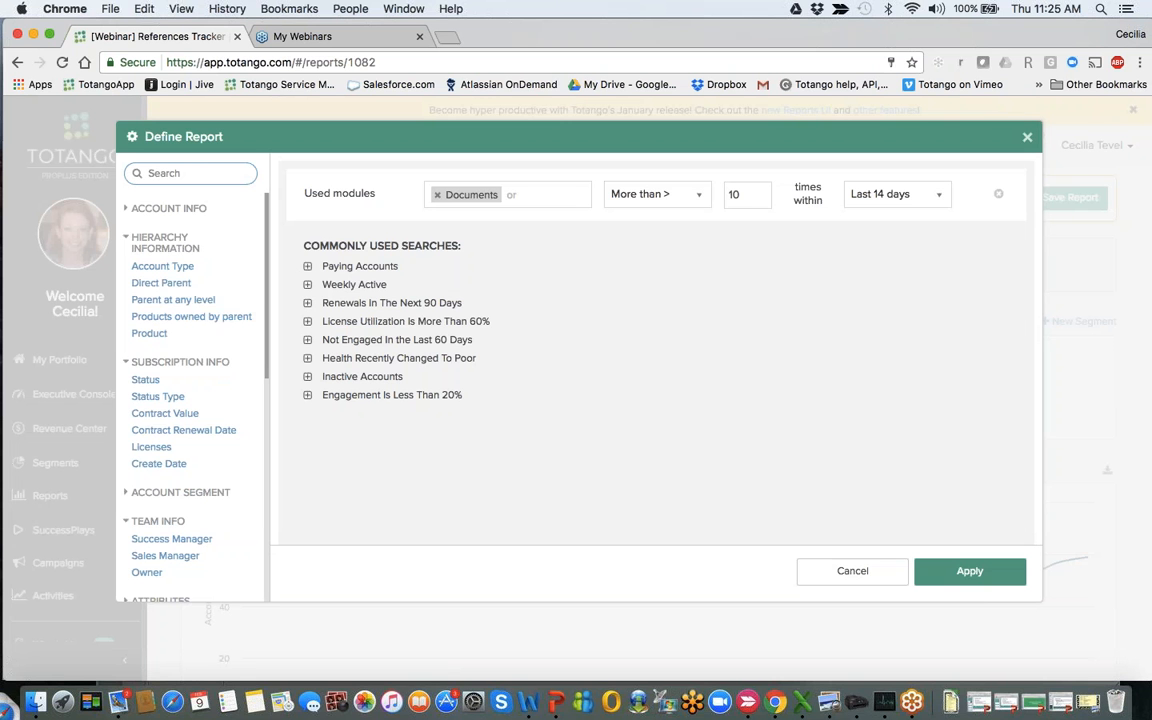
pyautogui.click(1026, 137)
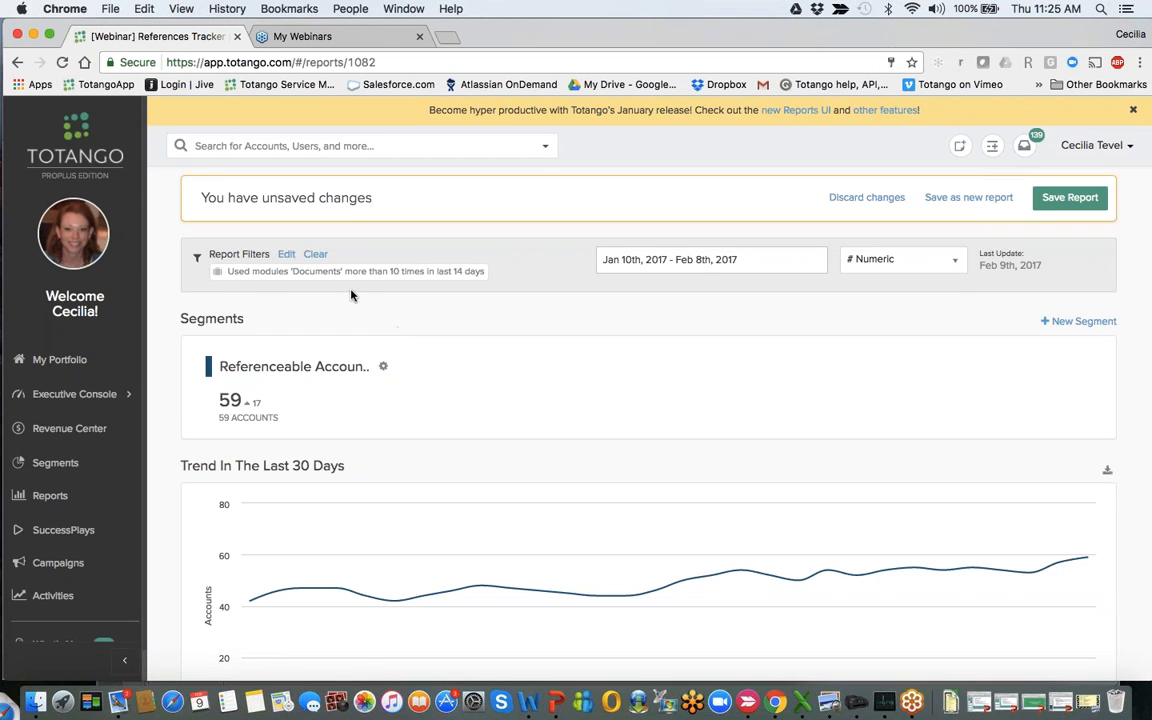
pyautogui.click(315, 255)
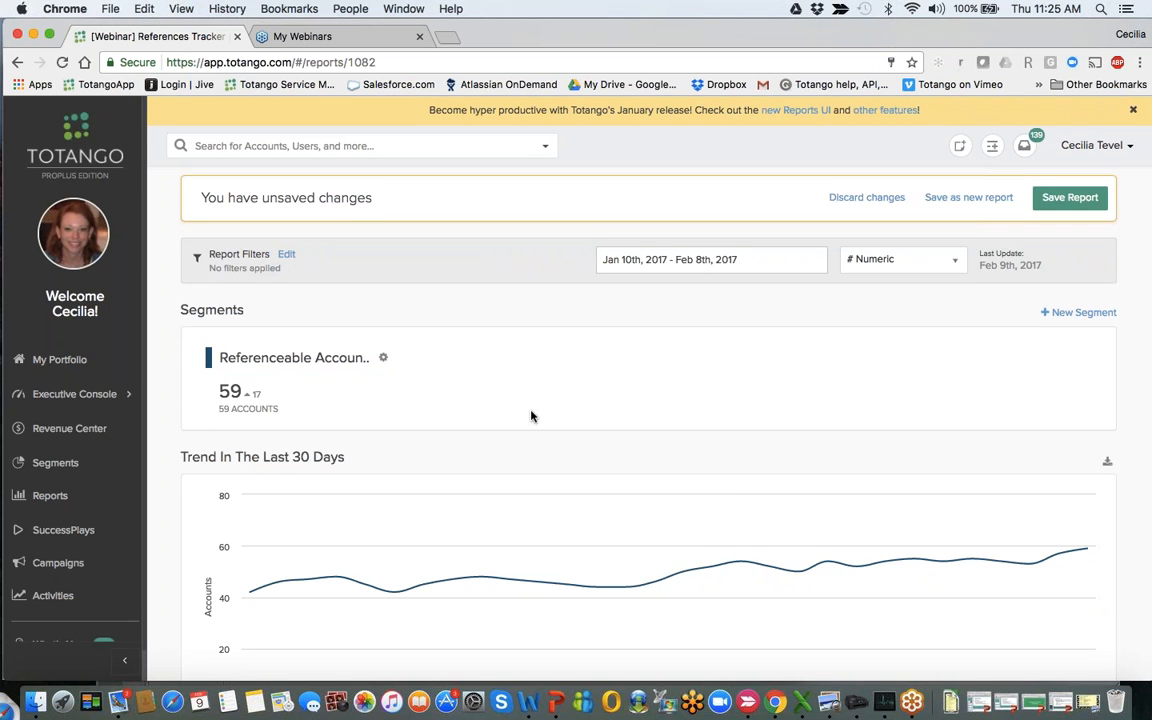
# - Set the report's date range to Last 90 Days
pyautogui.scroll(-1, 730, 460)
pyautogui.scroll(-2, 730, 460)
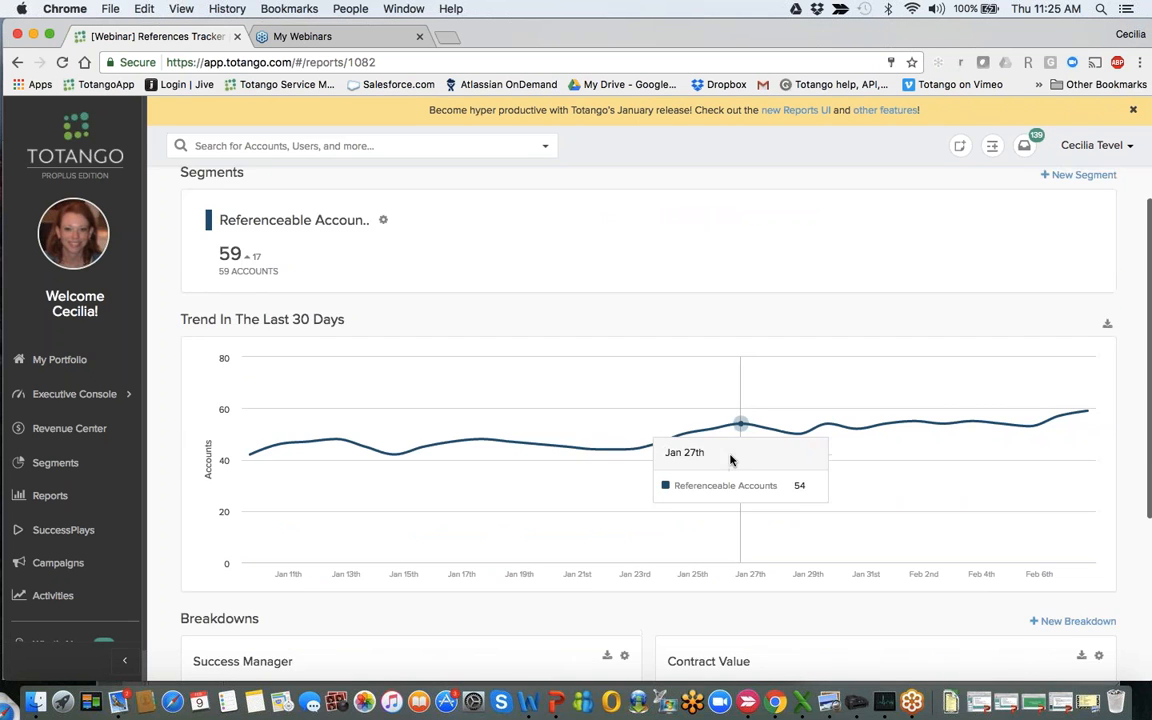
pyautogui.scroll(4, 730, 460)
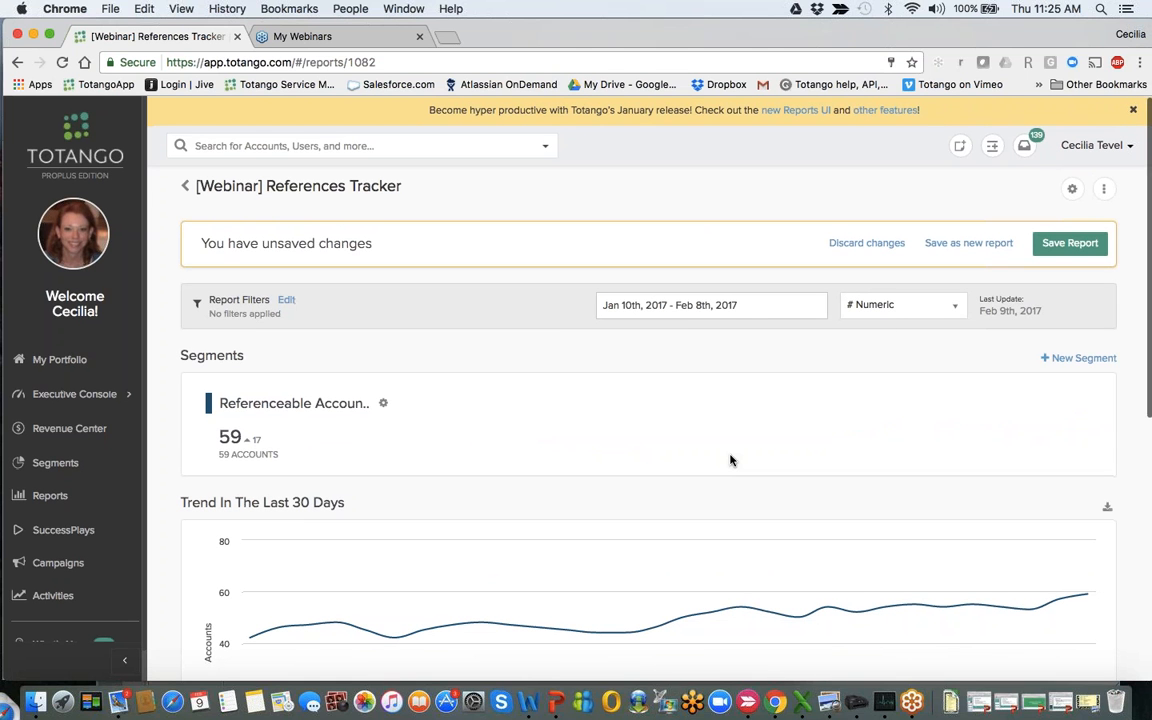
pyautogui.click(757, 306)
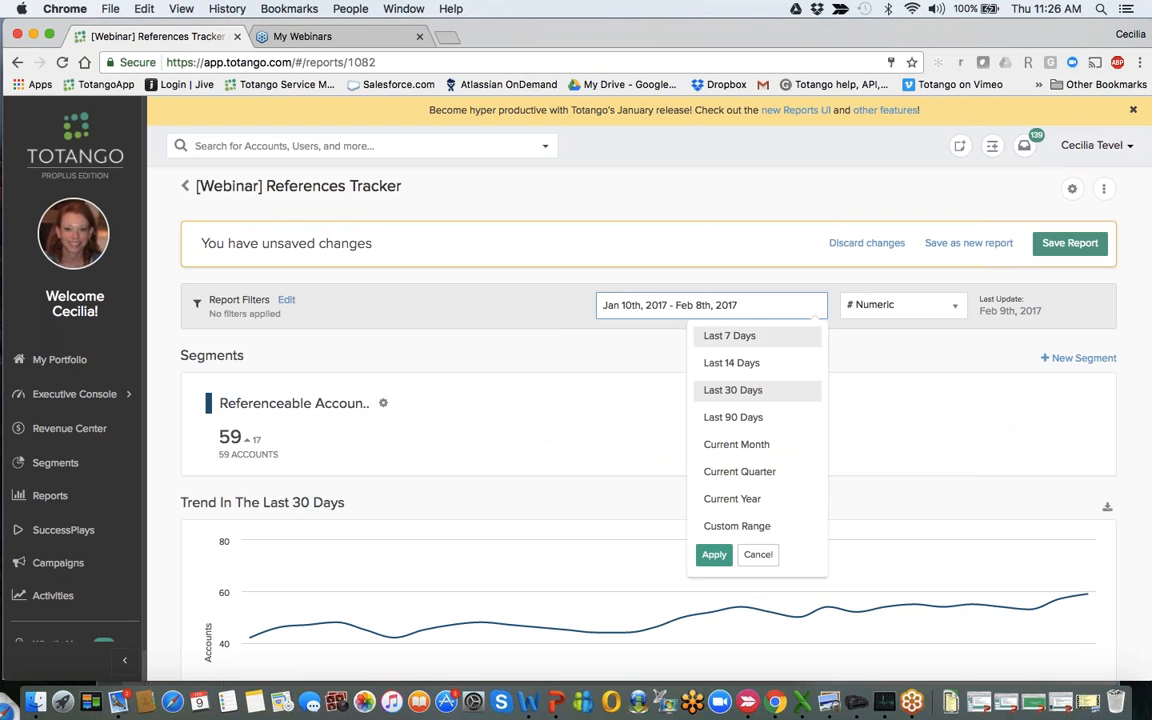
pyautogui.click(748, 419)
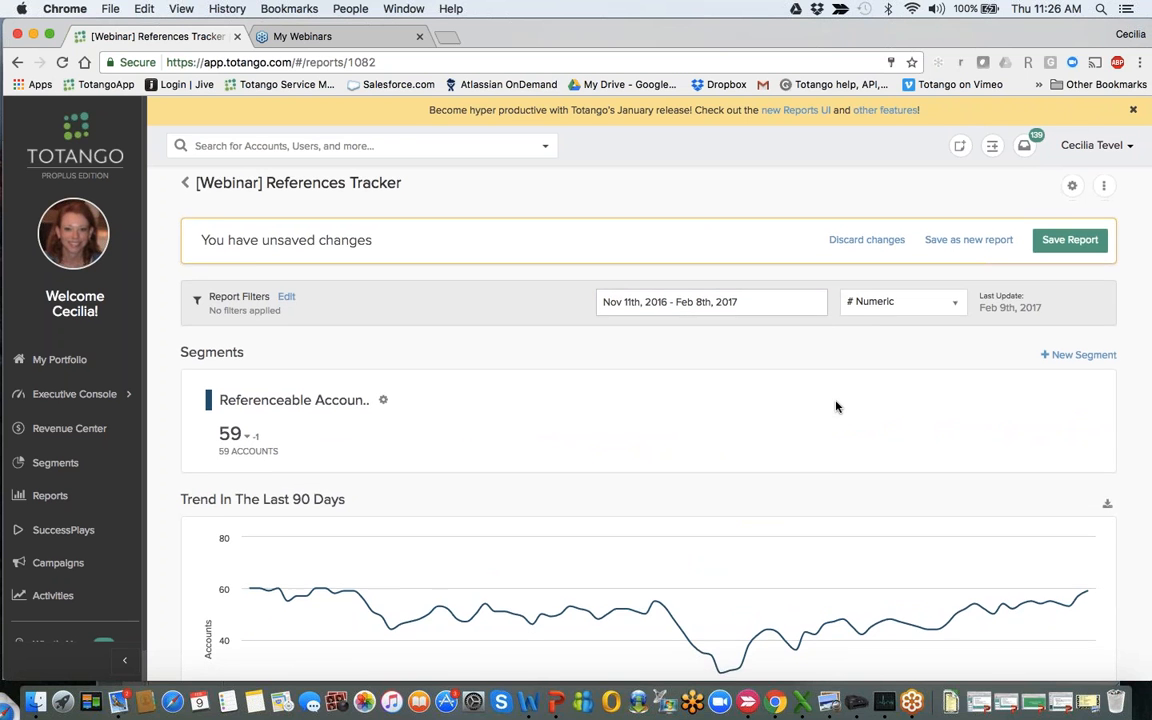
pyautogui.scroll(-3, 836, 405)
pyautogui.scroll(3, 836, 405)
pyautogui.click(790, 281)
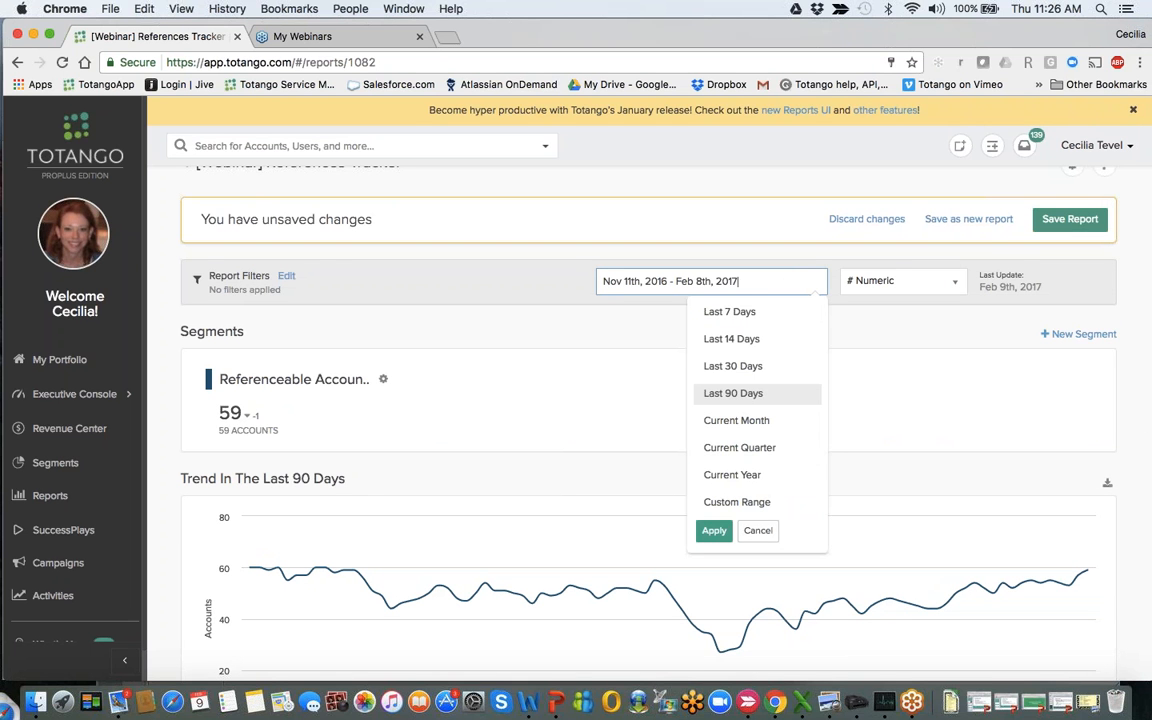
pyautogui.click(870, 341)
# - Show the report as % Distribution to review its trend and breakdowns, and return the display to # Numeric
pyautogui.click(900, 281)
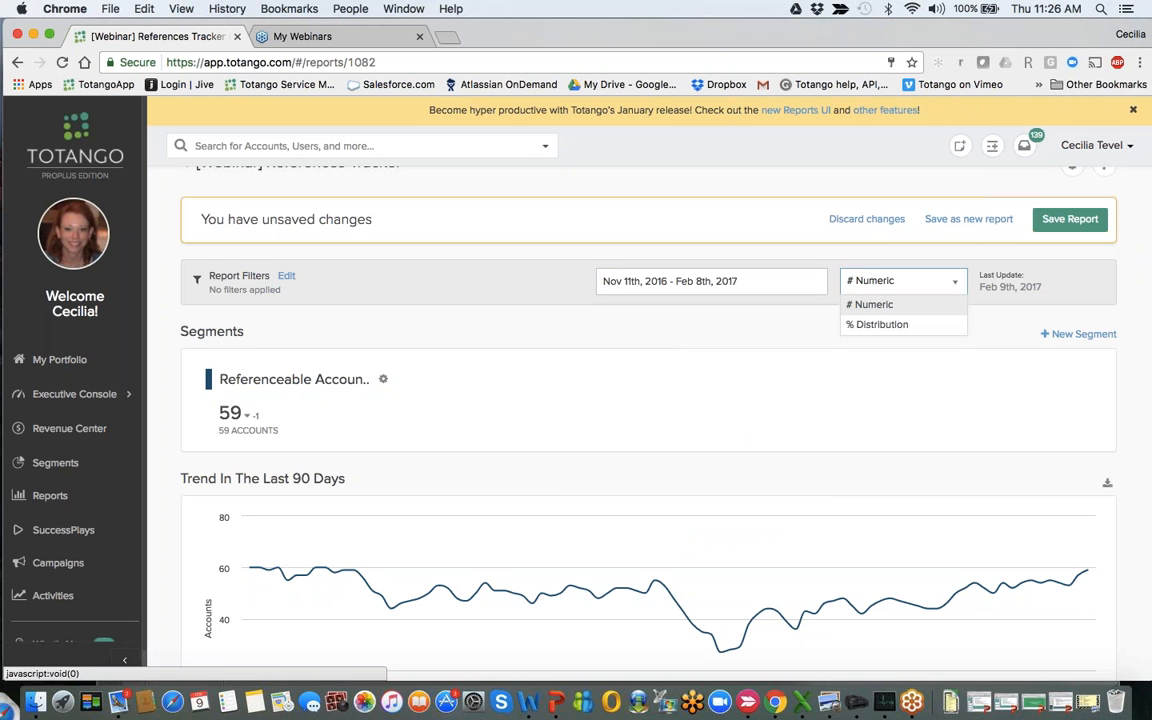
pyautogui.click(880, 324)
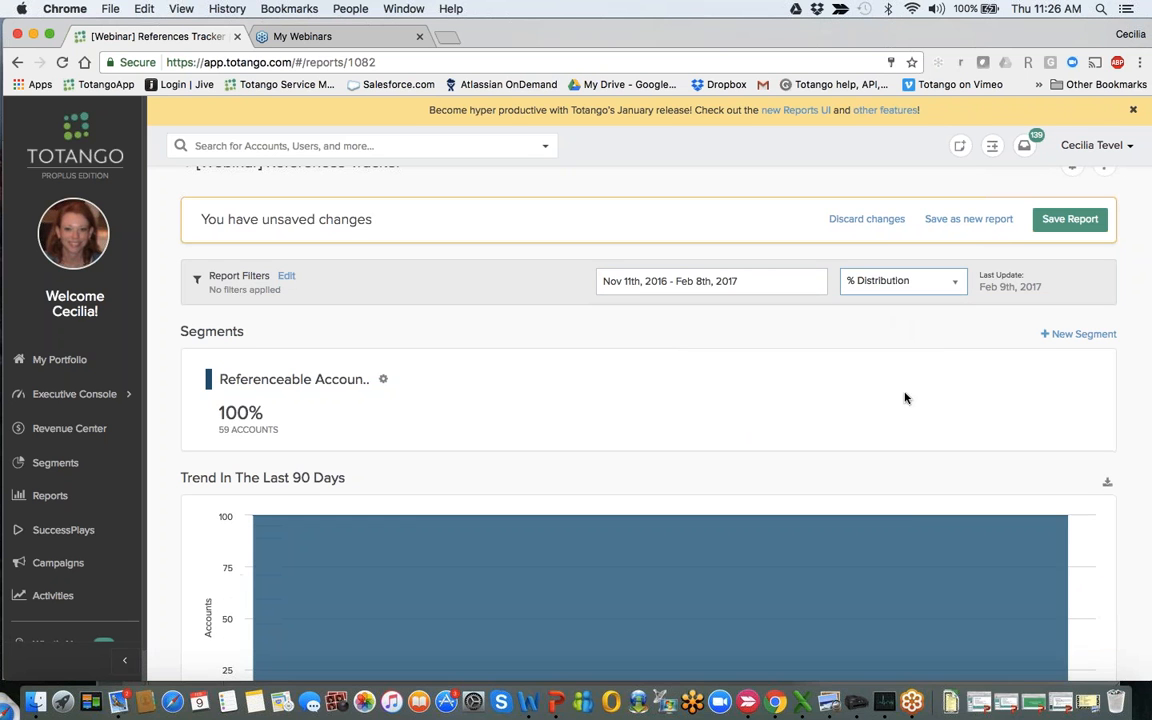
pyautogui.scroll(-3, 905, 397)
pyautogui.scroll(-3, 905, 397)
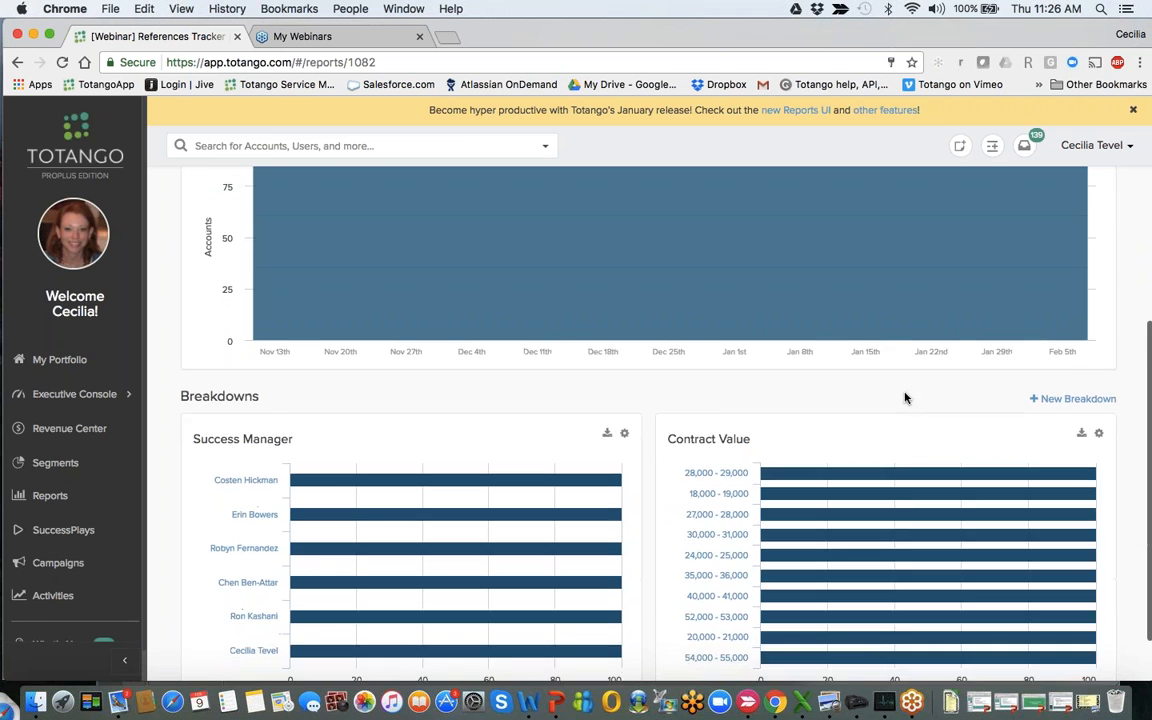
pyautogui.scroll(2, 905, 397)
pyautogui.scroll(4, 905, 395)
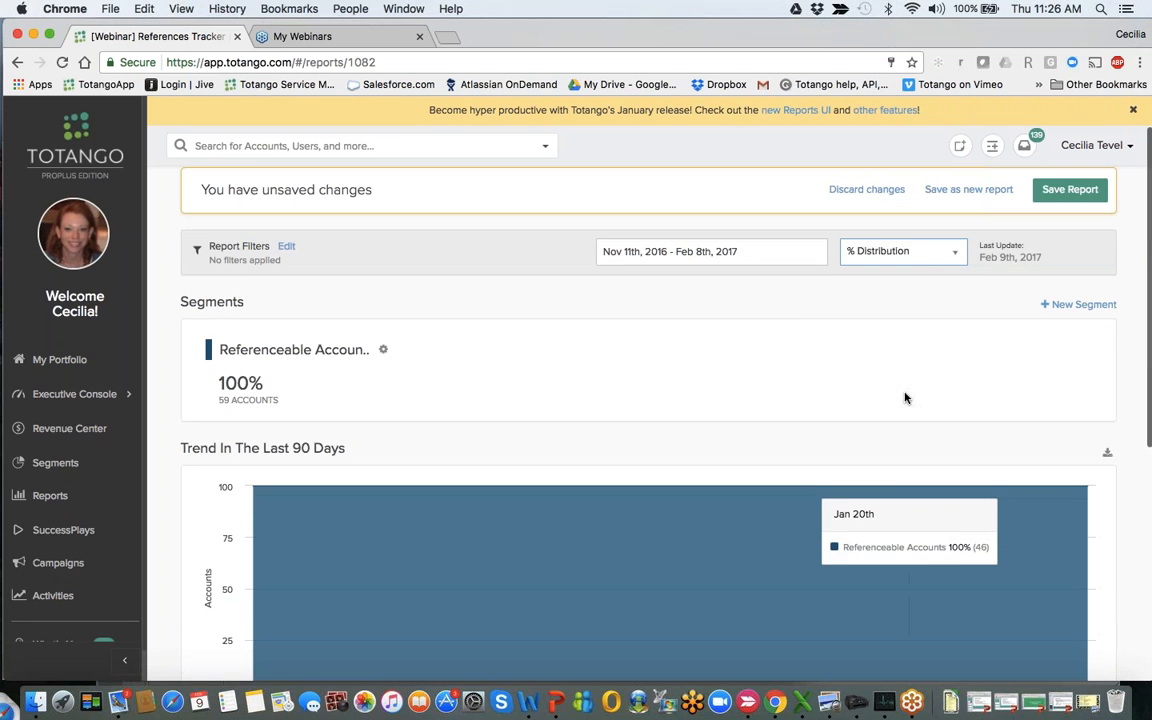
pyautogui.click(927, 255)
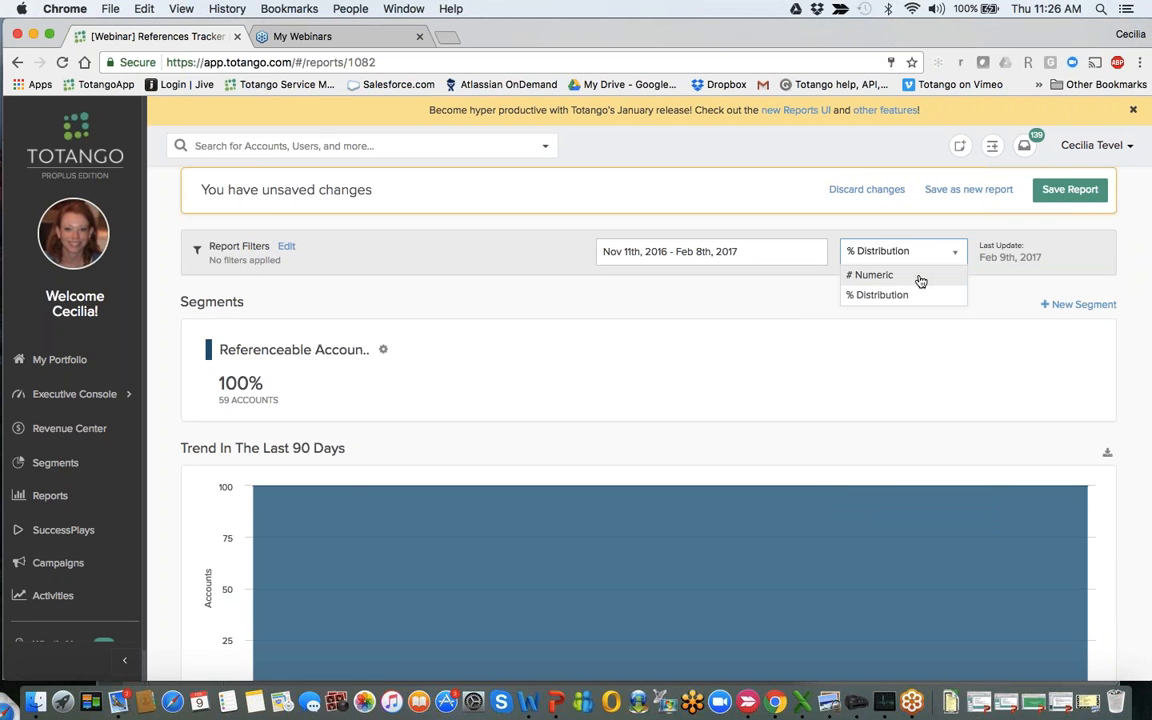
pyautogui.click(862, 273)
# - Examine the Referenceable Accounts trend over the last 90 days together with the Success Manager and Contract Value breakdowns
pyautogui.scroll(-5, 933, 399)
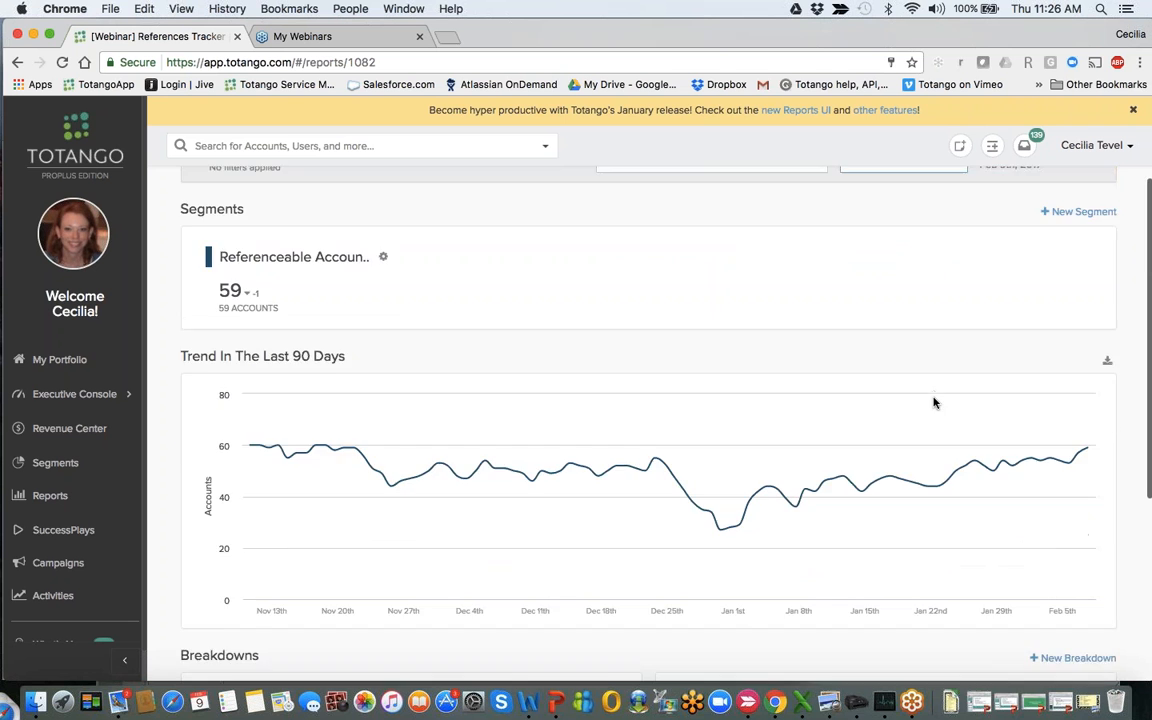
pyautogui.scroll(-2, 933, 401)
pyautogui.scroll(7, 960, 300)
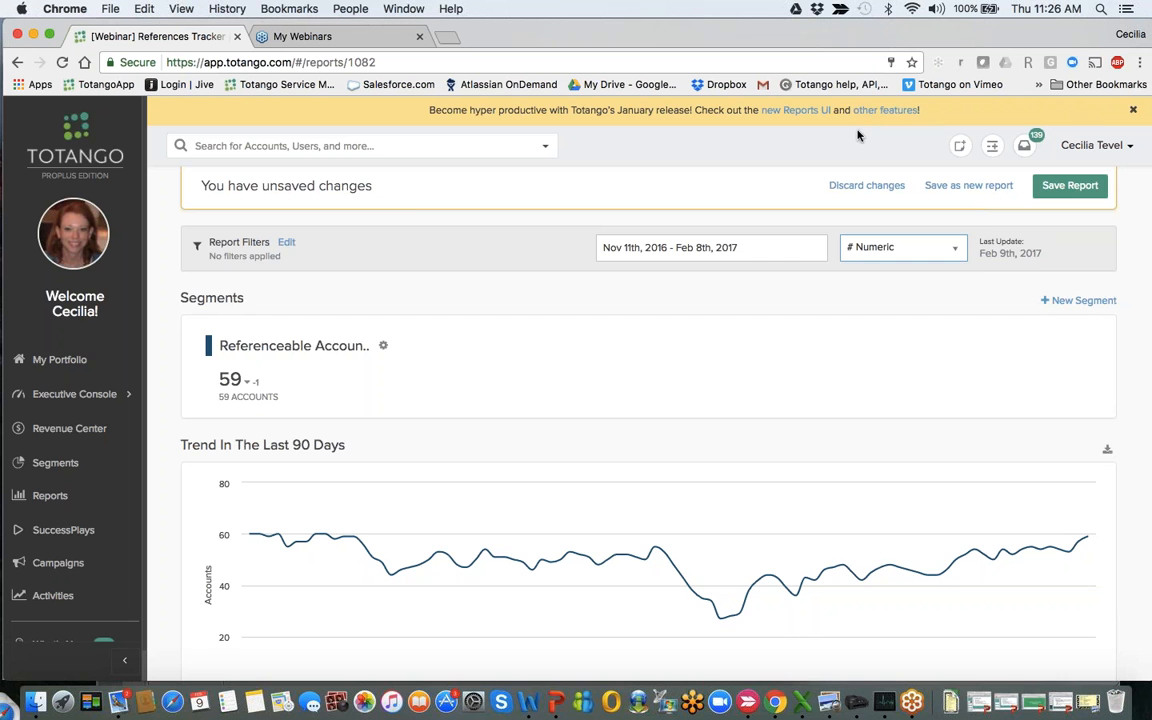
pyautogui.scroll(-5, 787, 381)
pyautogui.scroll(-5, 787, 381)
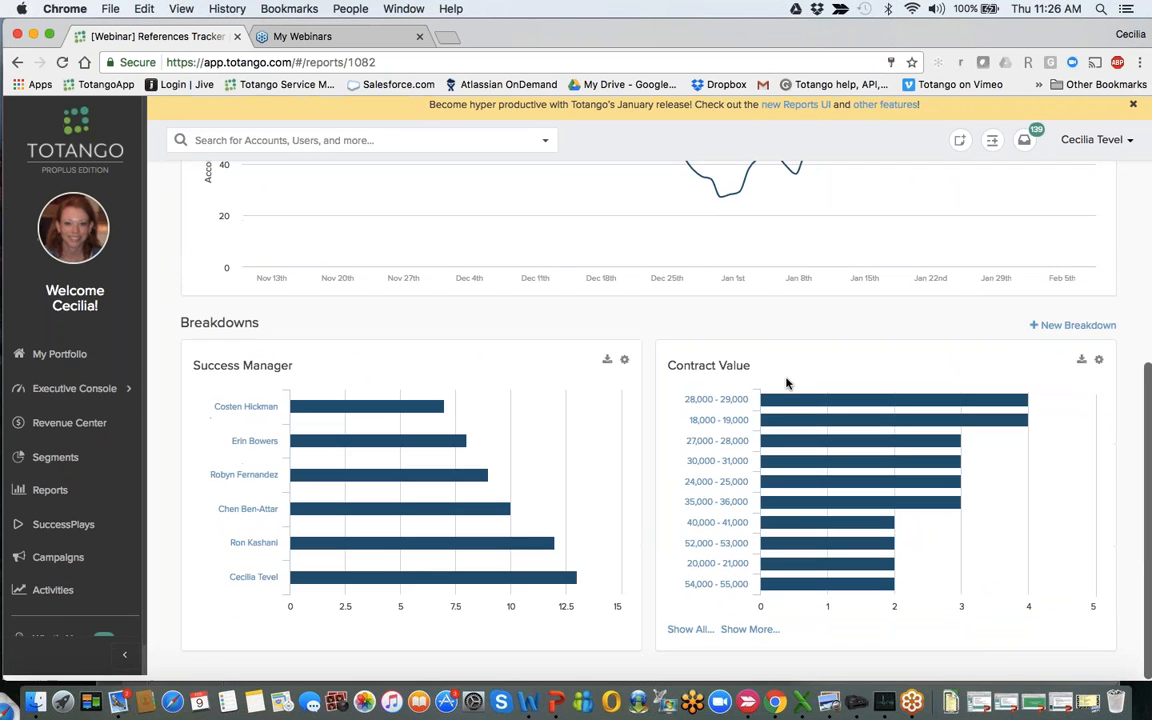
pyautogui.scroll(7, 787, 381)
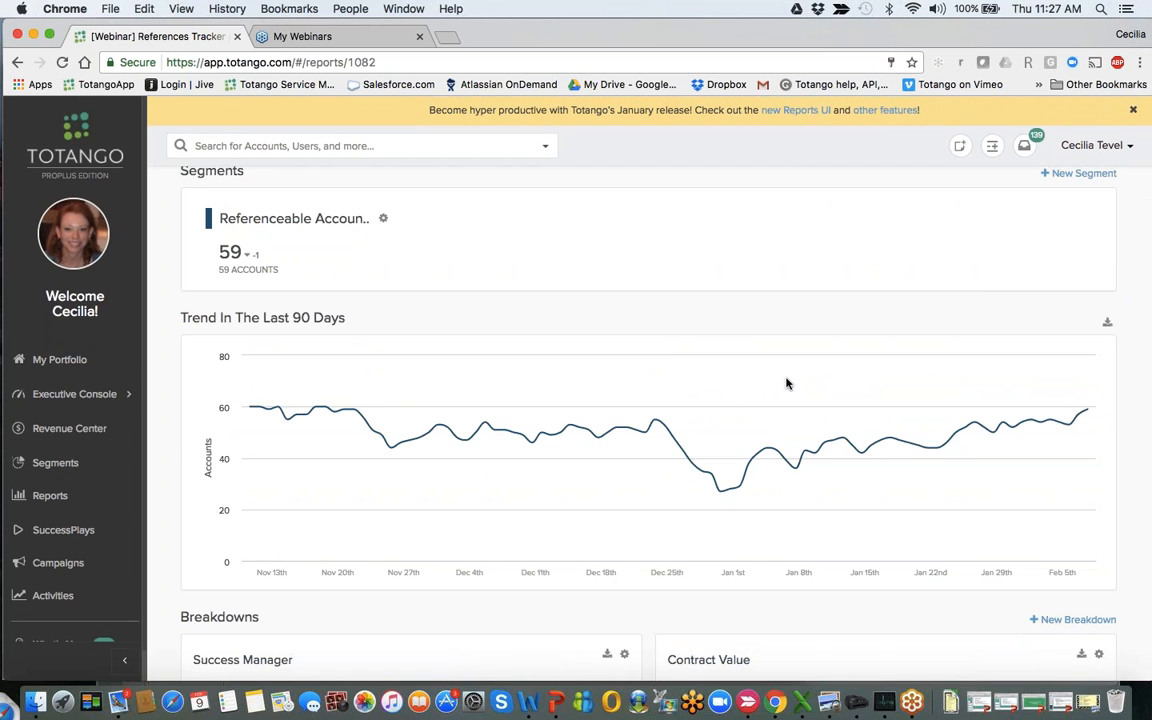
pyautogui.scroll(-2, 787, 383)
pyautogui.scroll(-5, 787, 383)
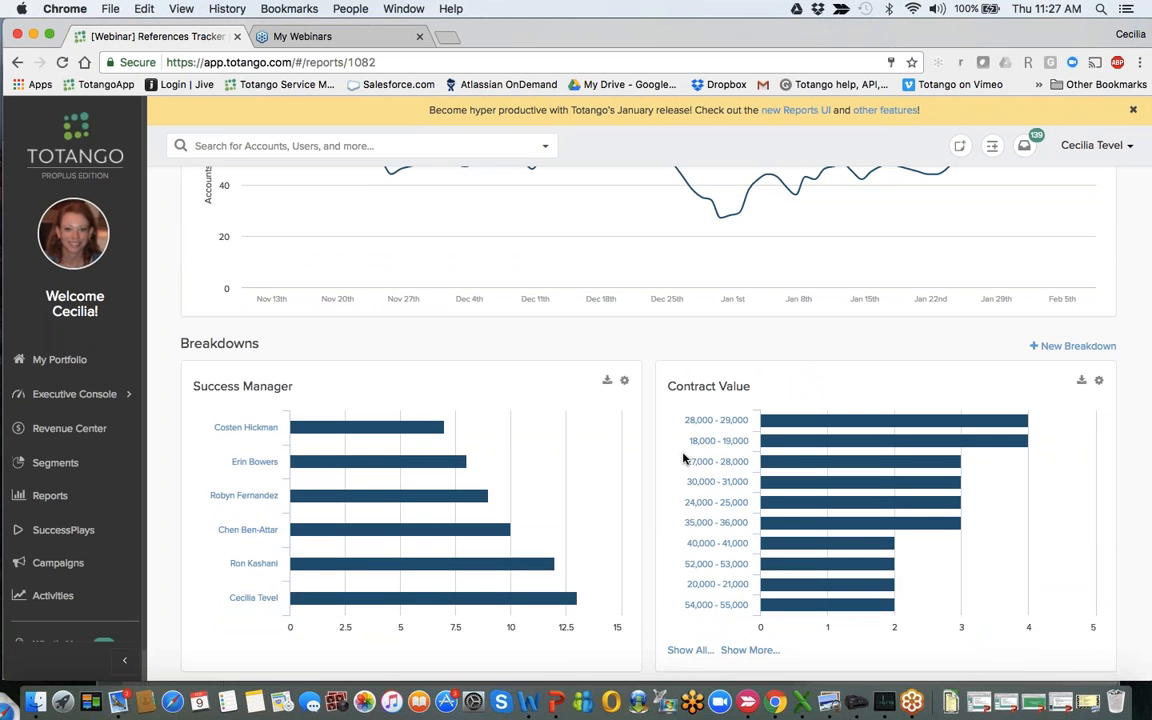
# - Review the whole References Tracker report, from the segment summary and 90-day trend to the Success Manager and Contract Value breakdowns
pyautogui.scroll(-1, 684, 458)
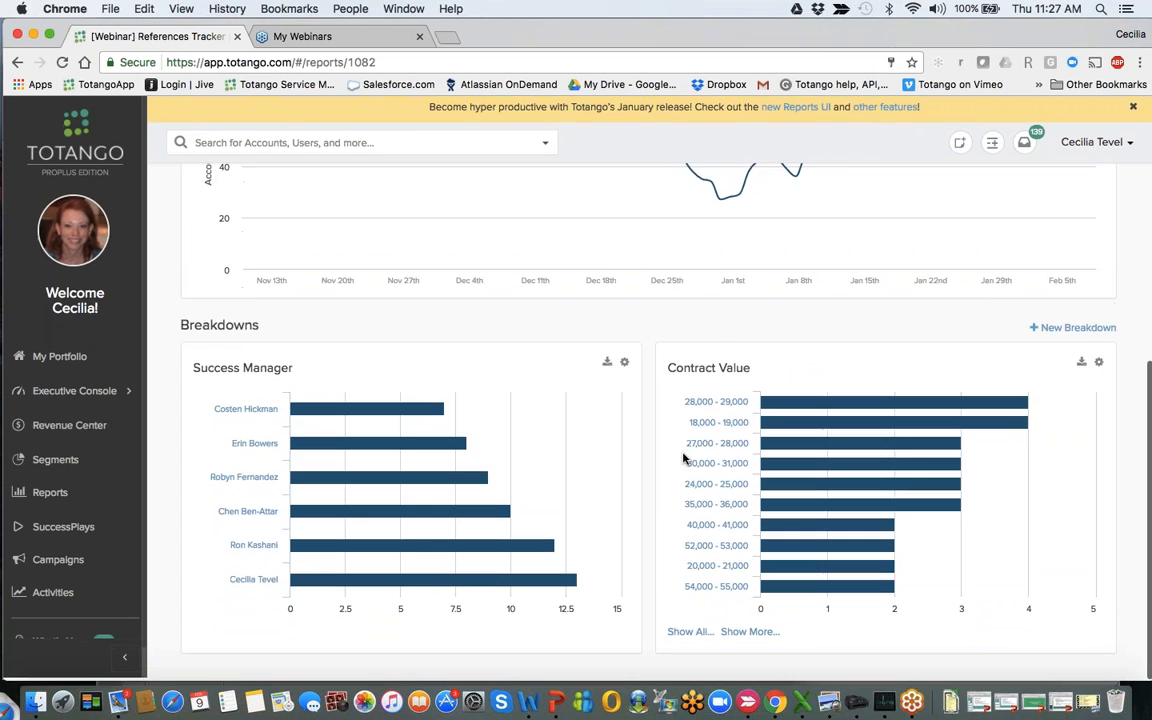
pyautogui.scroll(4, 684, 458)
pyautogui.scroll(8, 684, 458)
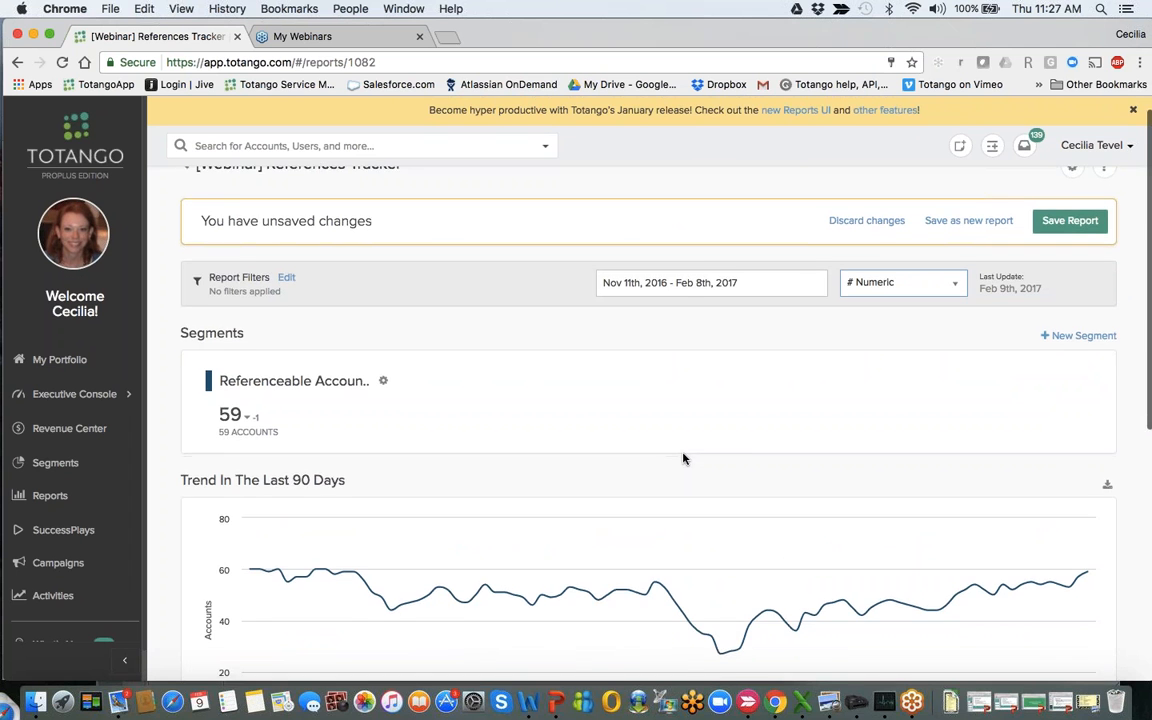
pyautogui.scroll(1, 684, 458)
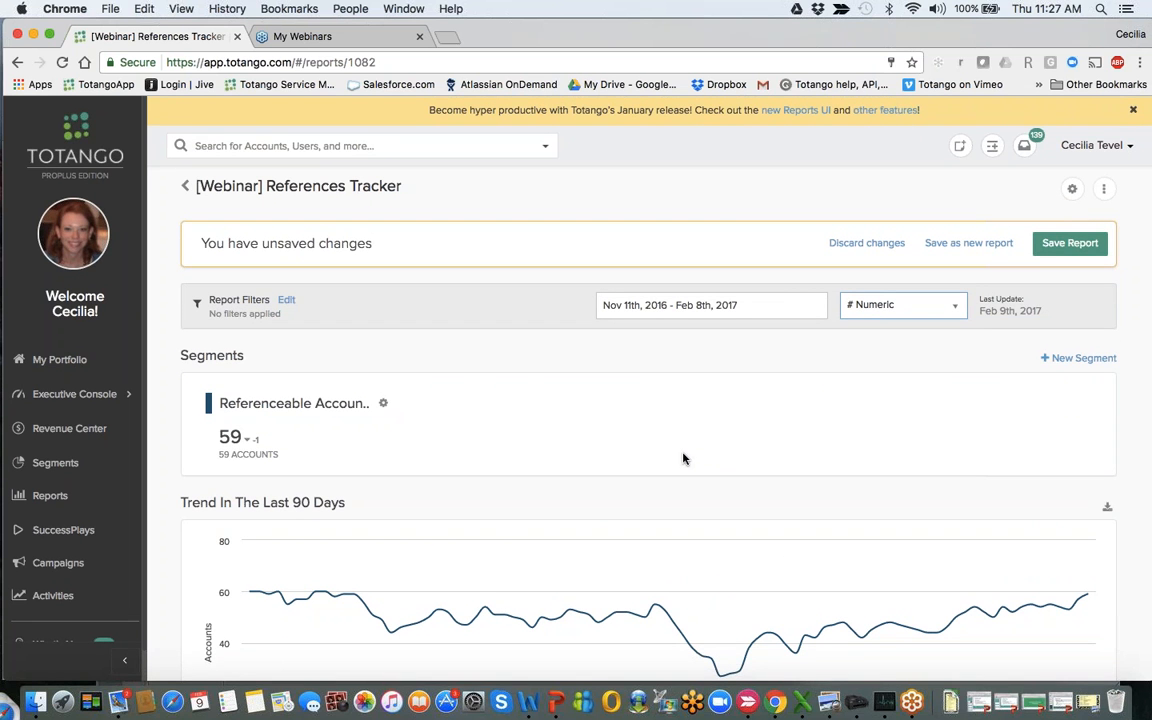
pyautogui.scroll(-5, 684, 458)
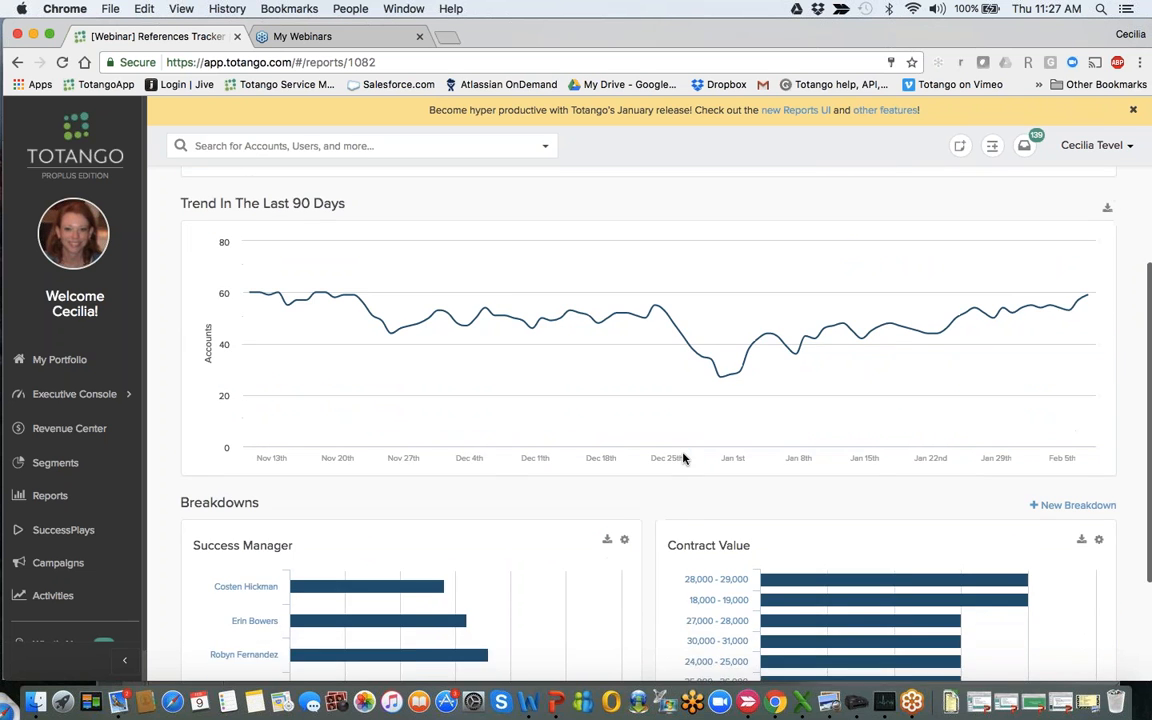
pyautogui.scroll(-3, 684, 458)
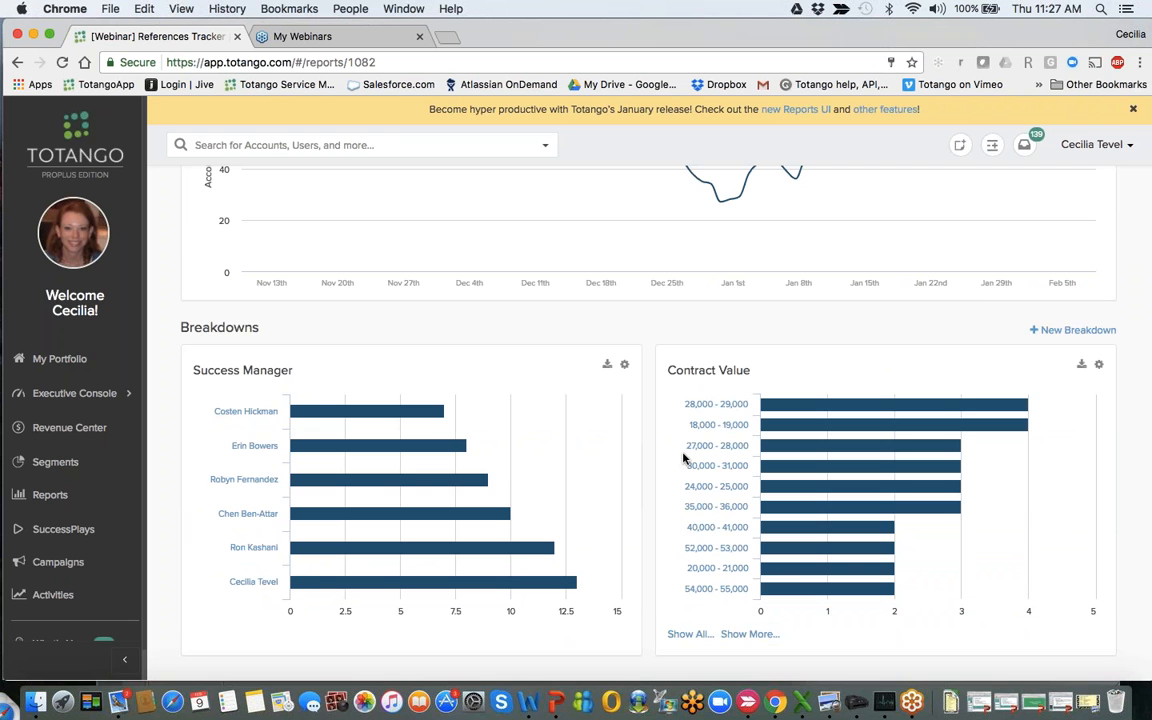
pyautogui.scroll(8, 684, 458)
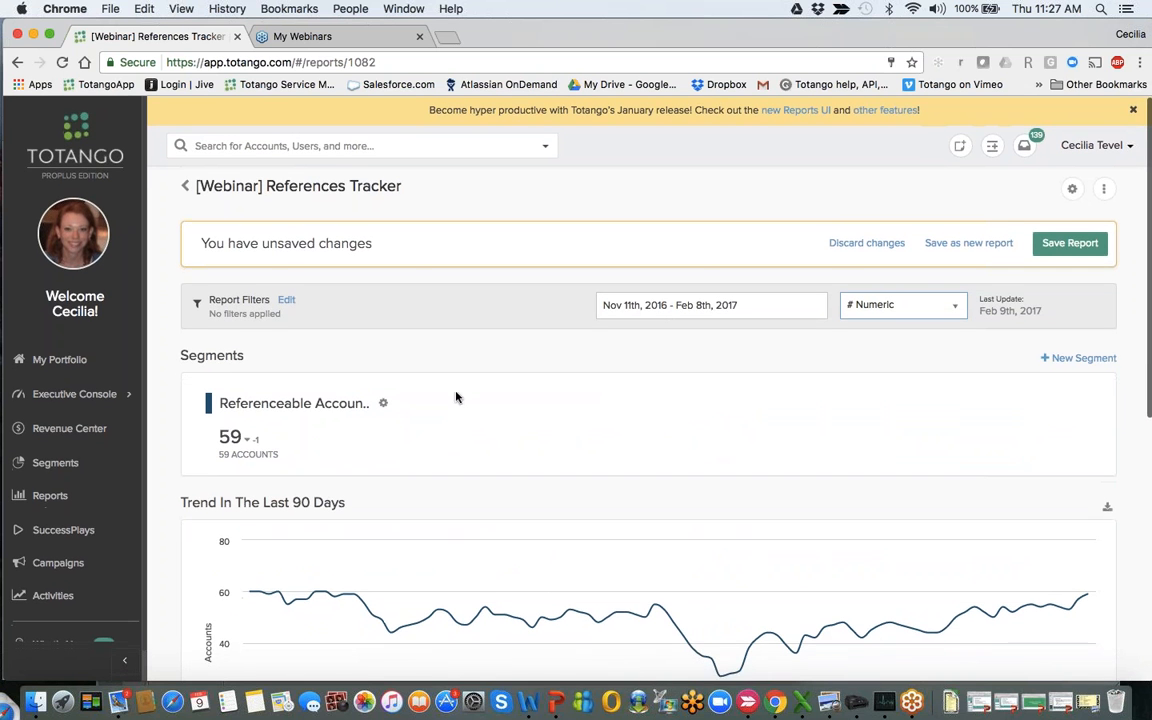
# - Browse the attributes and commonly used searches available for the report filters, and close the filter definition without adding any
pyautogui.click(290, 302)
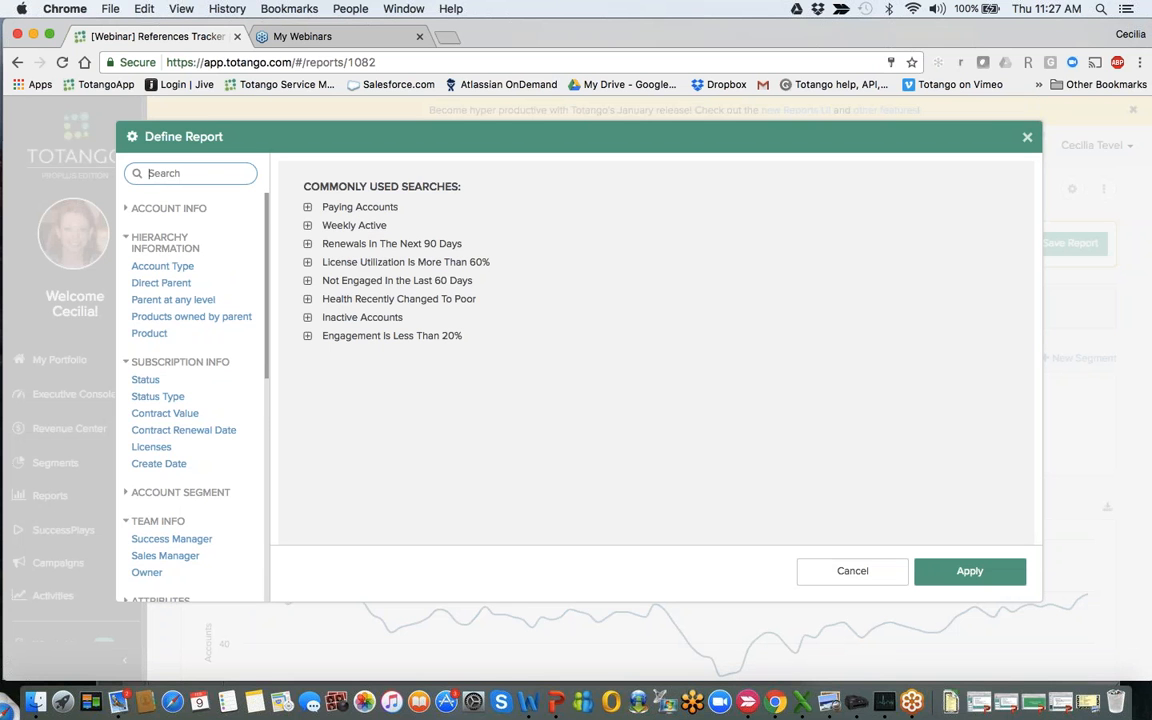
pyautogui.scroll(-6, 175, 450)
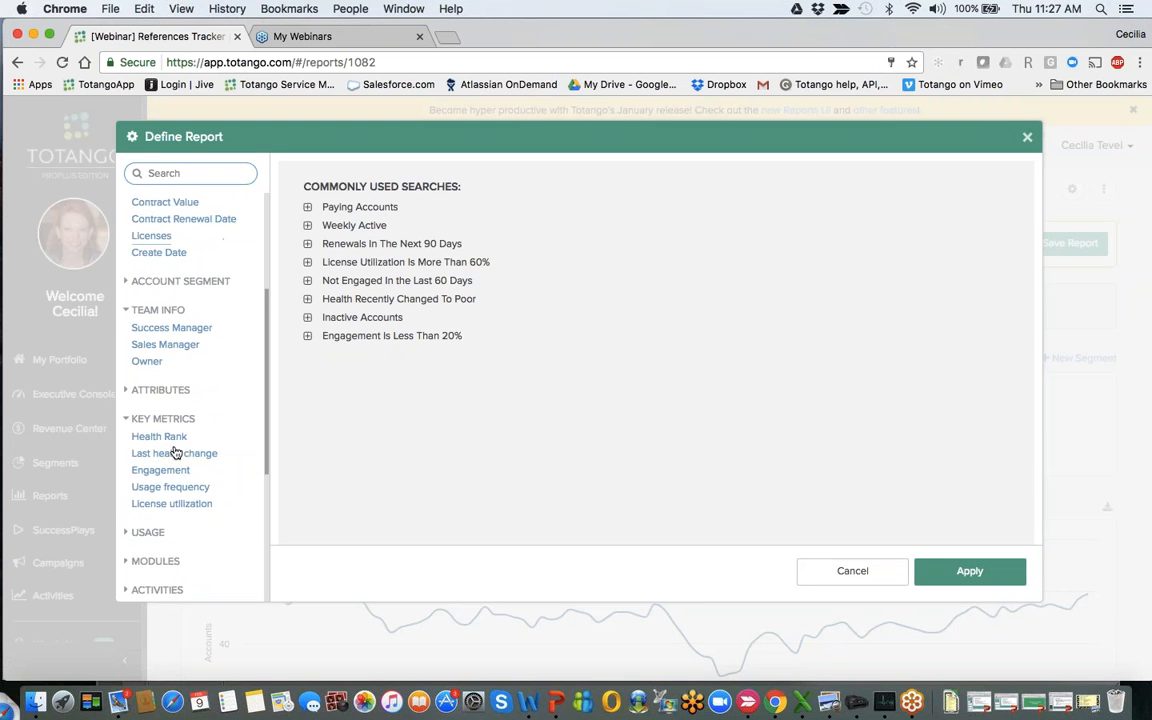
pyautogui.scroll(6, 175, 452)
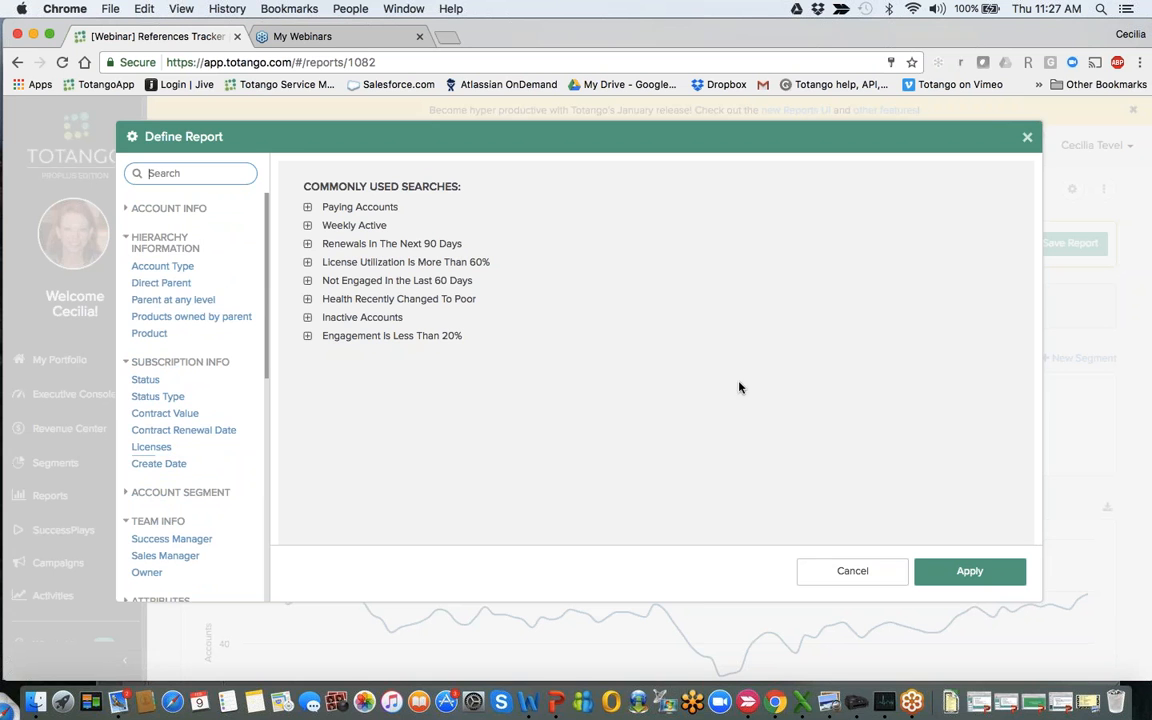
pyautogui.press('Escape')
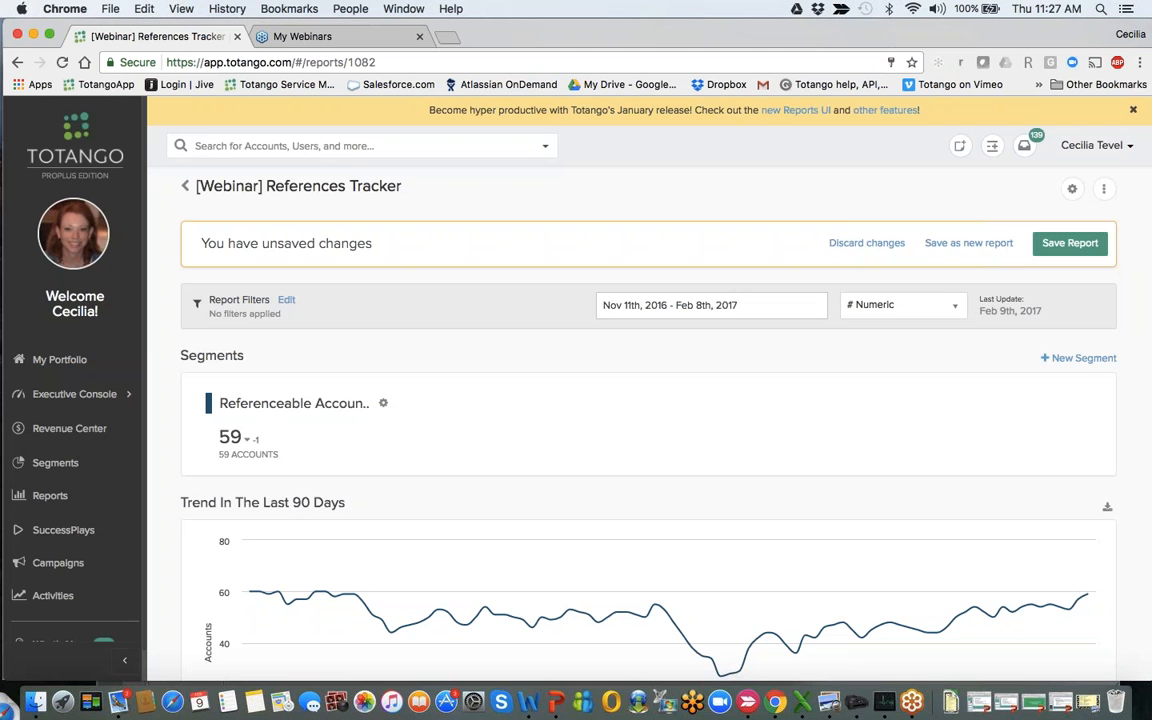
# - Inspect the Referenceable Accounts trend again, along with the 28,000 - 29,000 range in the Contract Value breakdown
pyautogui.scroll(-2, 838, 541)
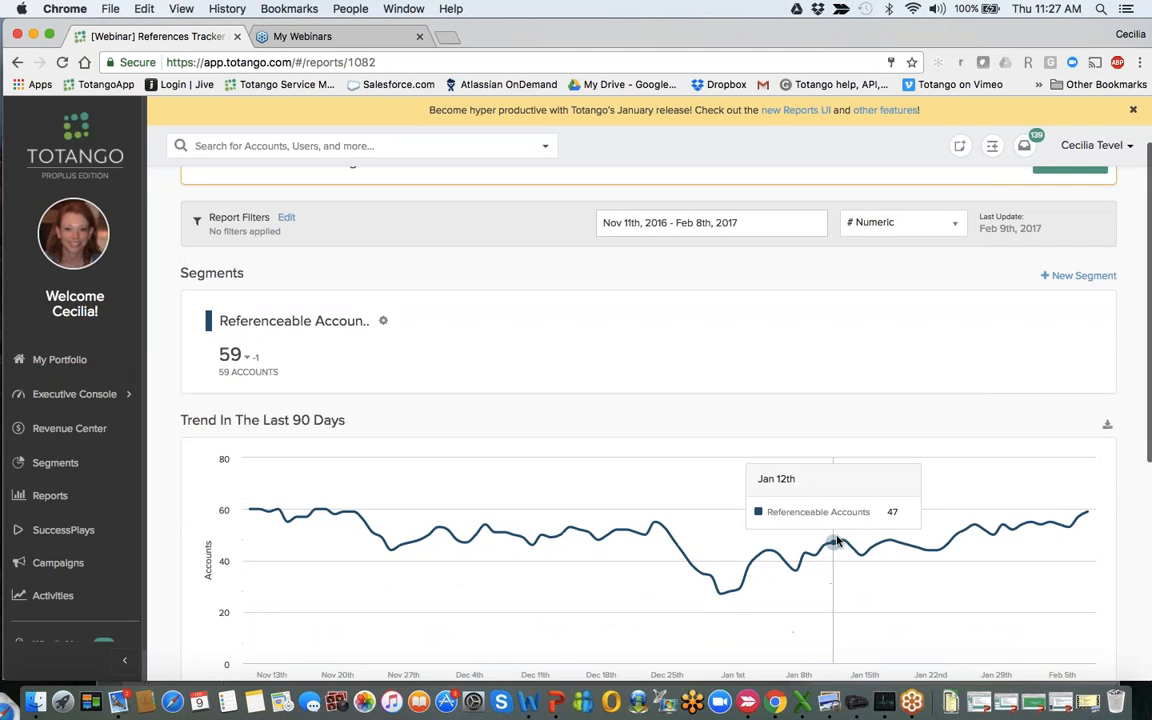
pyautogui.scroll(-10, 838, 541)
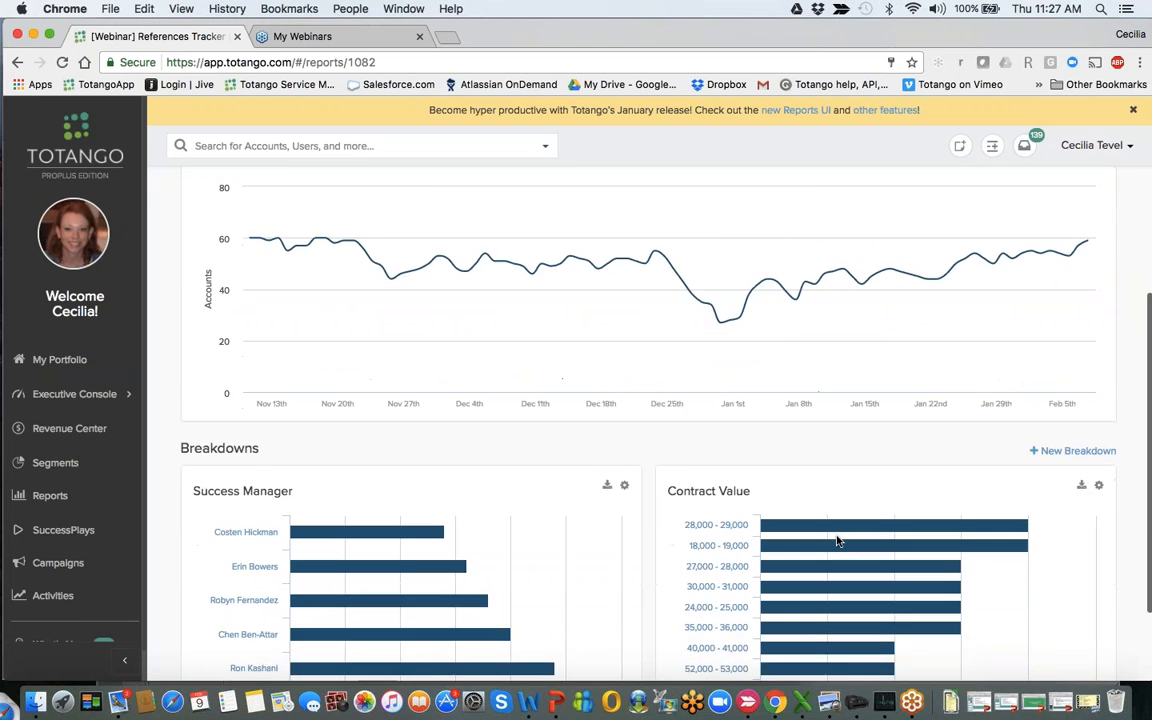
pyautogui.scroll(-1, 838, 541)
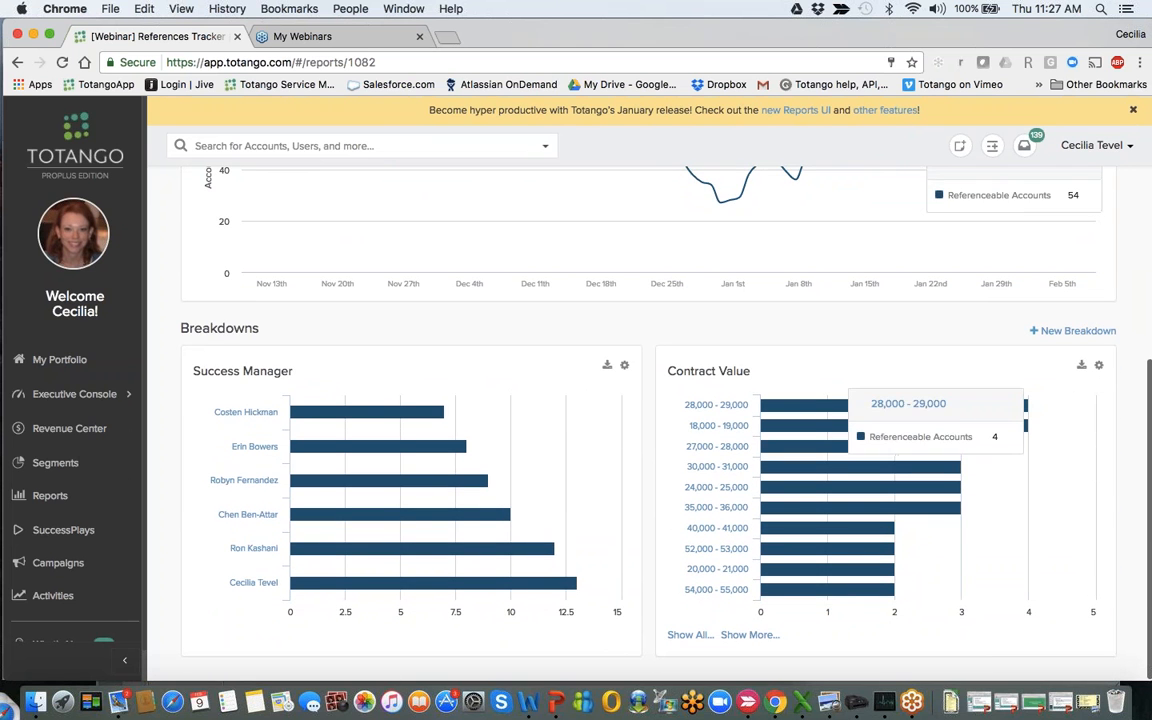